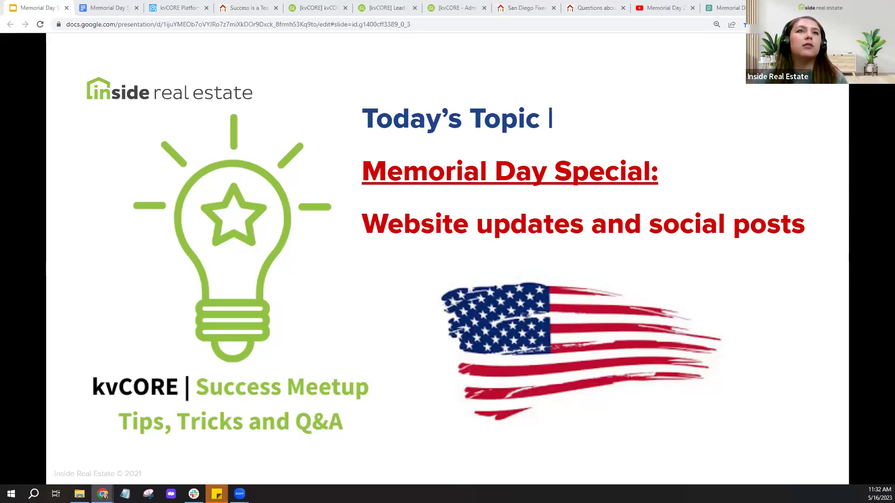
- Switch to the kvCORE platform and open the live training calendar from the dashboard's kvCORE Training section
left_click(185, 14)
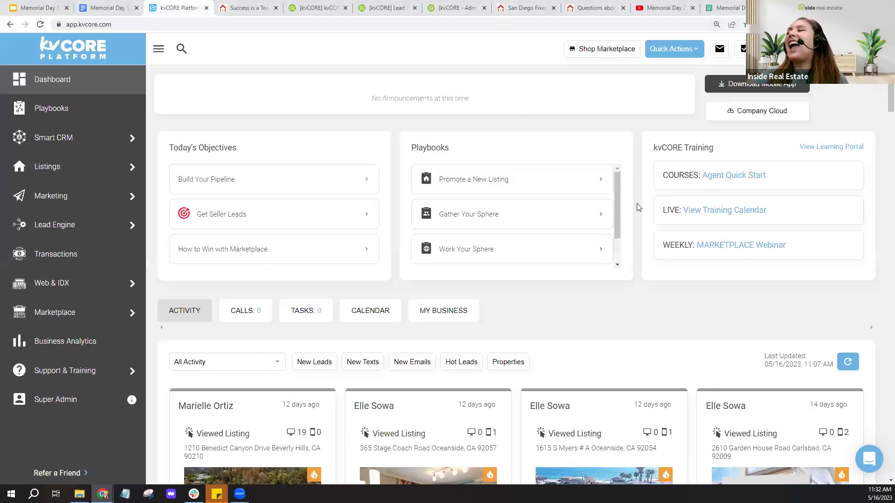
left_click(717, 220)
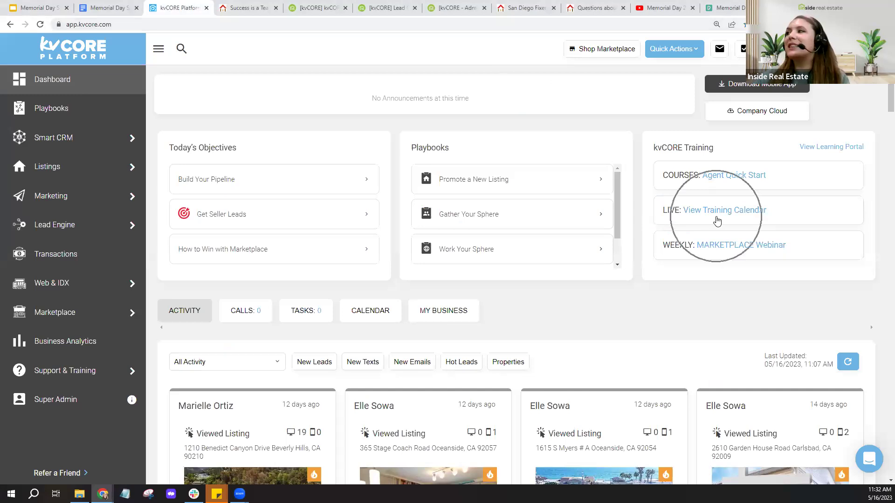
left_click(717, 221)
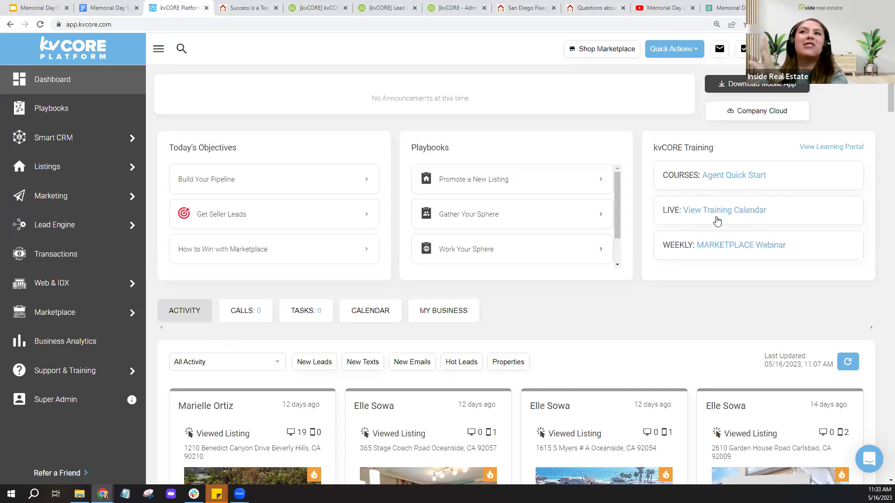
left_click(717, 220)
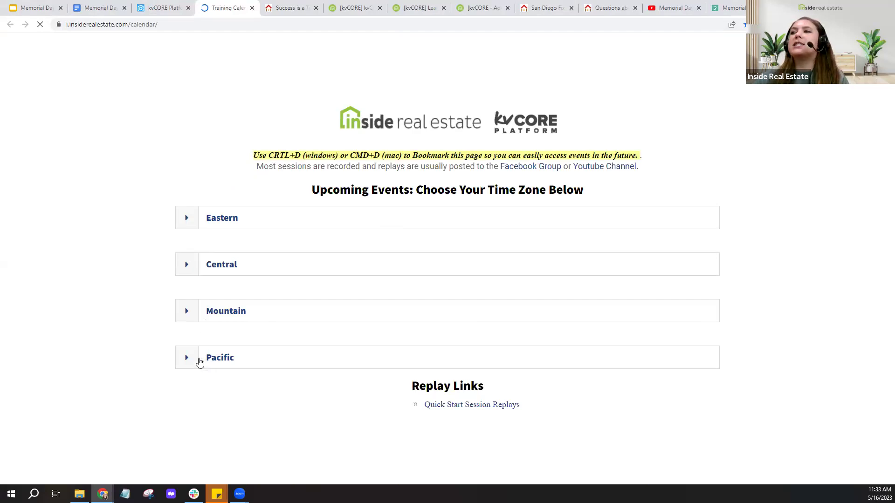
- Expand the Pacific time zone and look through its upcoming training events
left_click(200, 362)
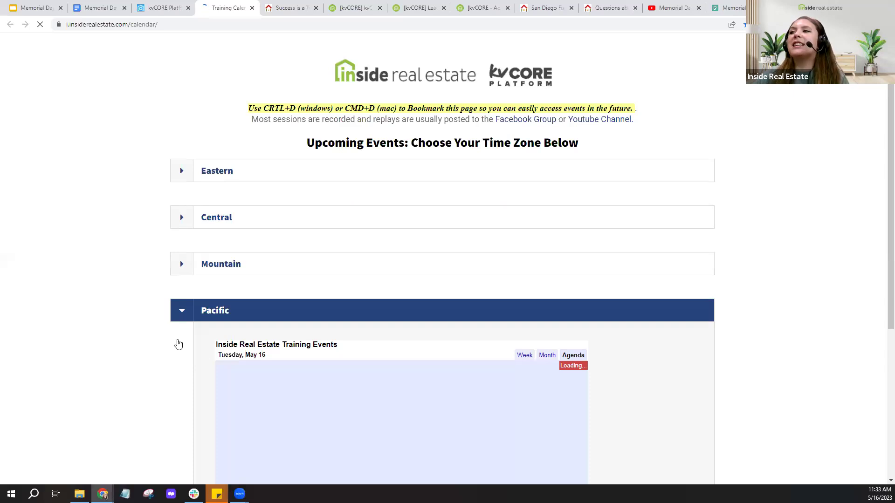
scroll(178, 344, "down", 1)
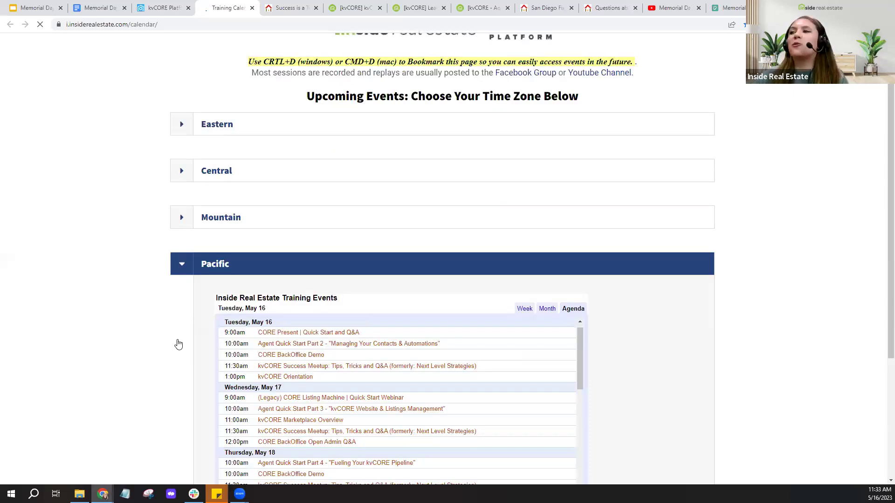
scroll(178, 344, "down", 3)
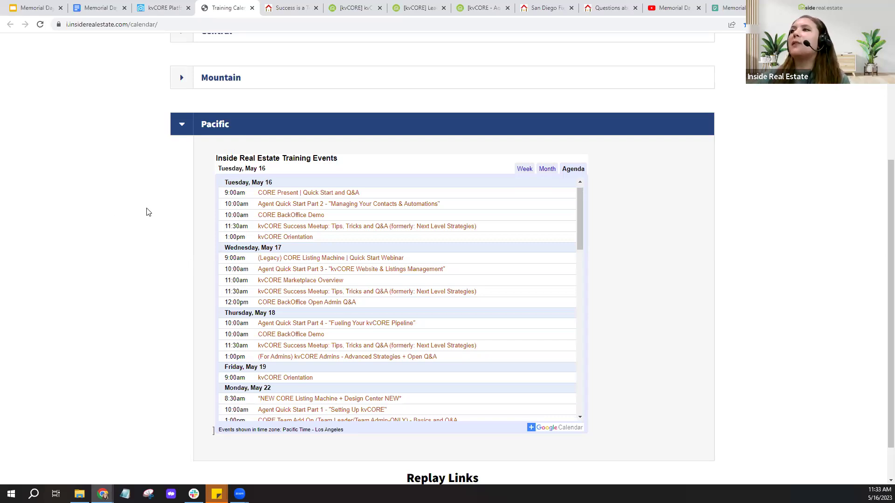
scroll(147, 212, "up", 4)
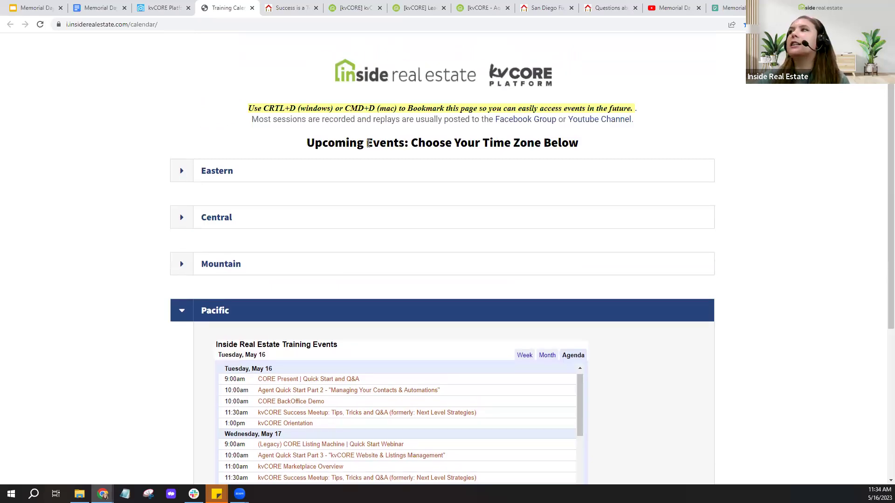
- Follow the calendar page's link to the YouTube webinar recordings and open the Inside Real Estate channel
left_click(600, 130)
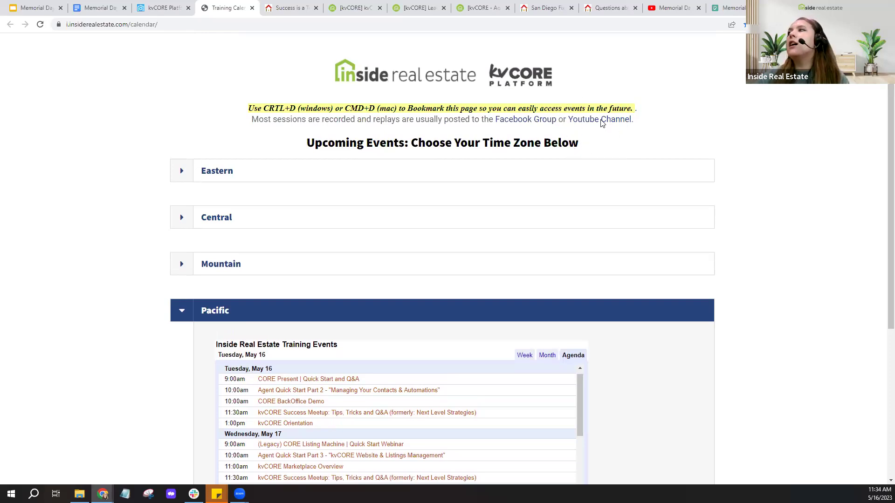
left_click(600, 120)
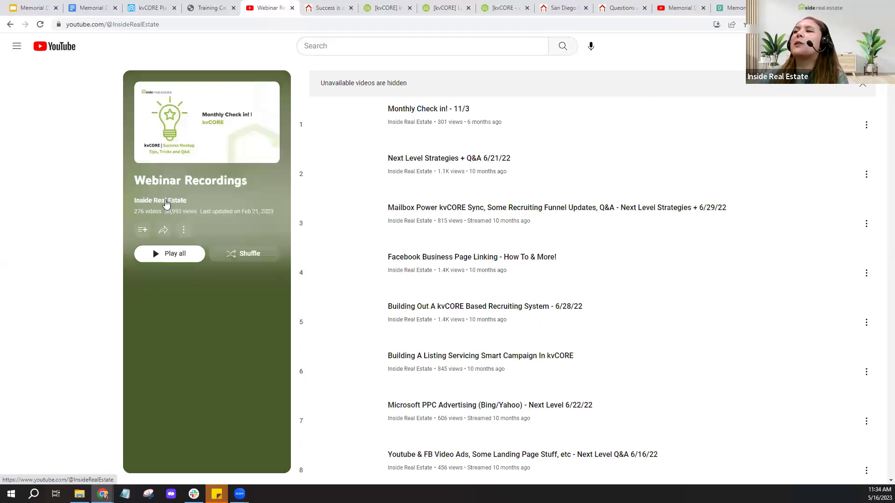
left_click(166, 204)
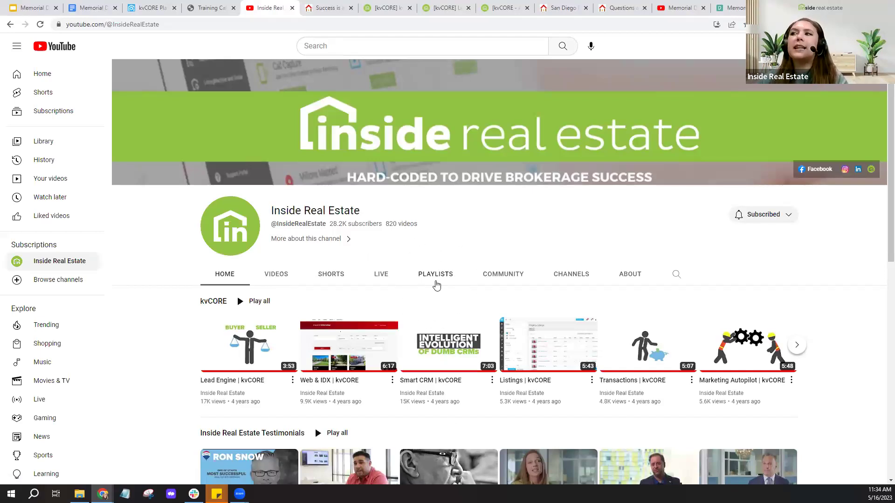
- Browse the channel's playlists and open the full "kvCORE Success Meetups: Tips Tricks and Q&A" playlist
left_click(435, 283)
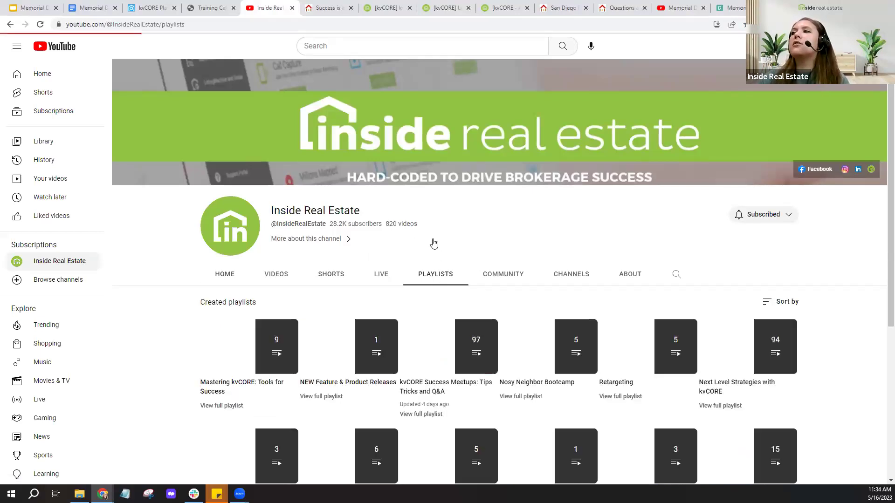
scroll(246, 338, "down", 1)
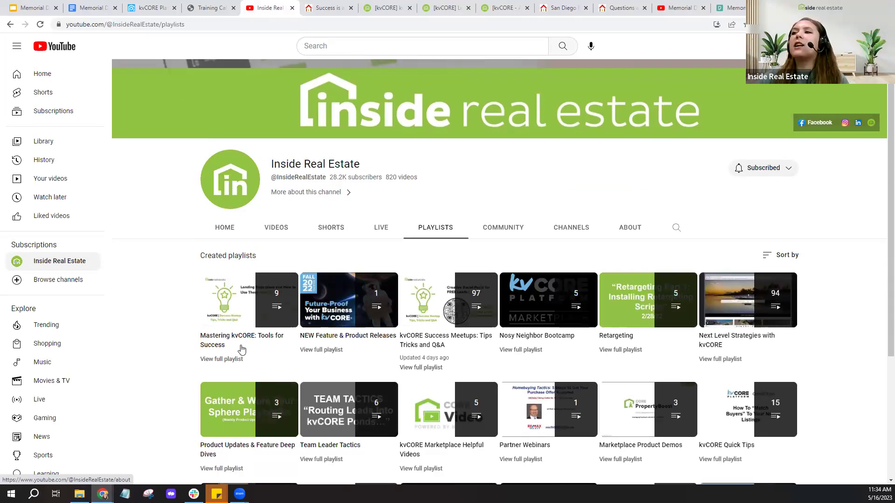
left_click(241, 348)
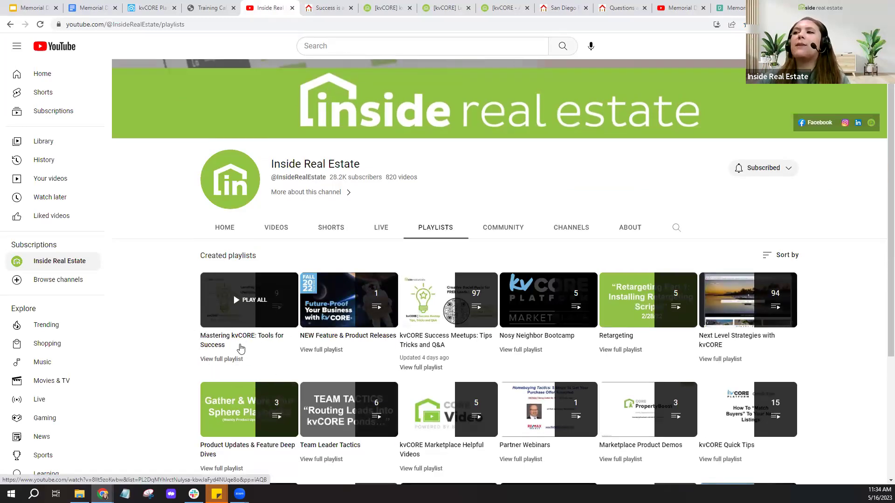
left_click(240, 349)
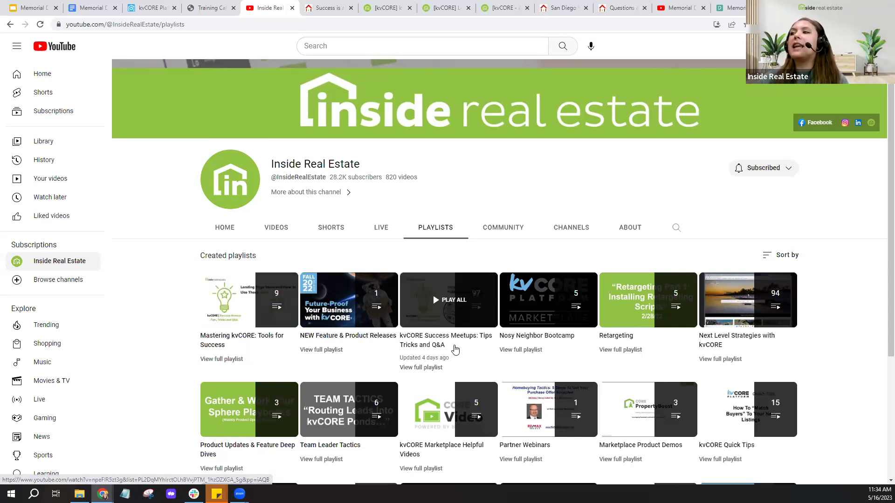
left_click(455, 347)
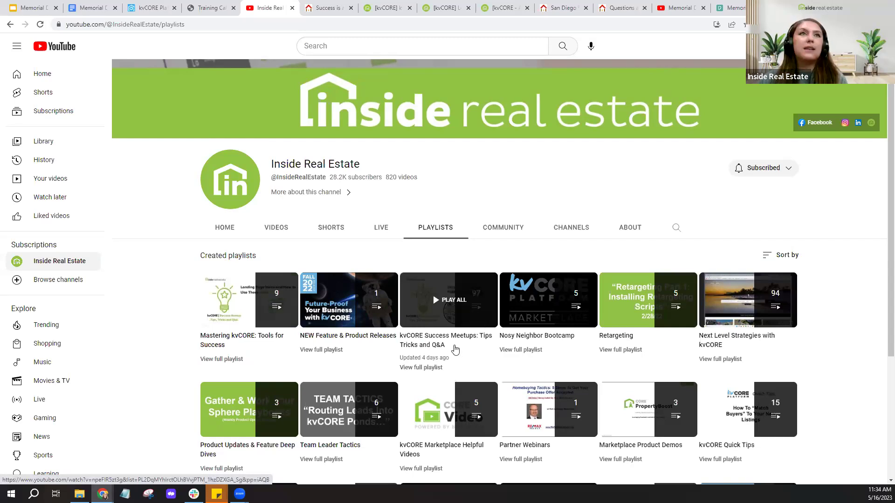
left_click(427, 369)
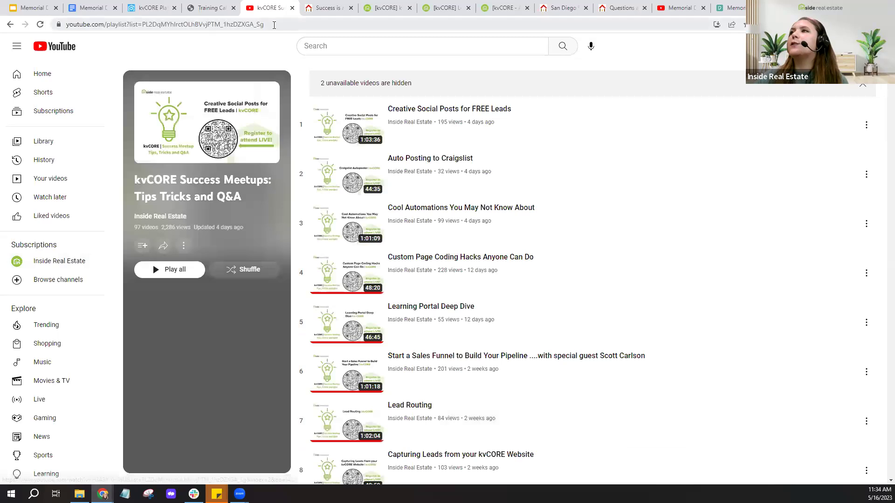
- Copy the playlist's web address, close the playlist page and return to the training calendar
left_click(209, 25)
right_click(209, 26)
left_click(228, 59)
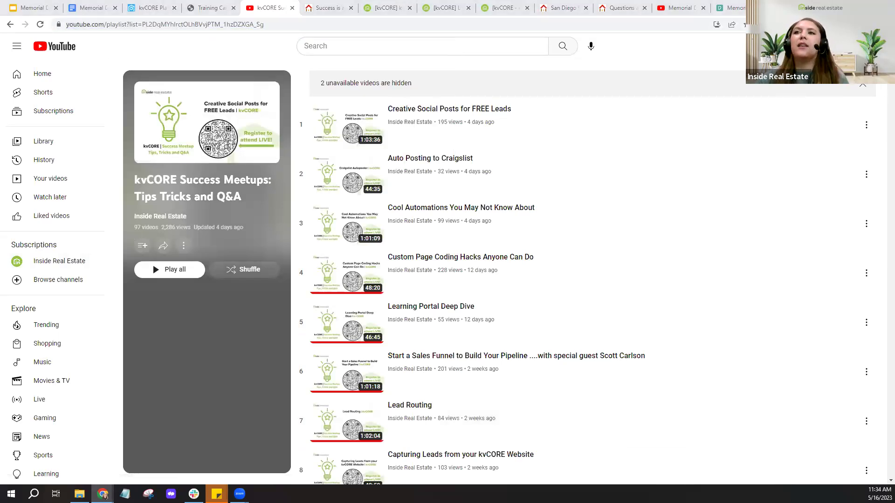
left_click(292, 8)
left_click(213, 8)
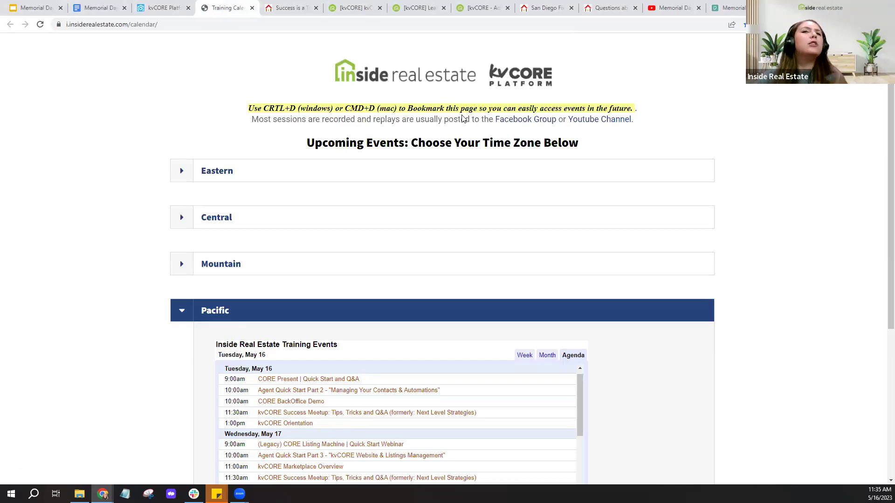
- Open the Facebook Group linked on the calendar page and look through its featured posts and member discussions
left_click(530, 121)
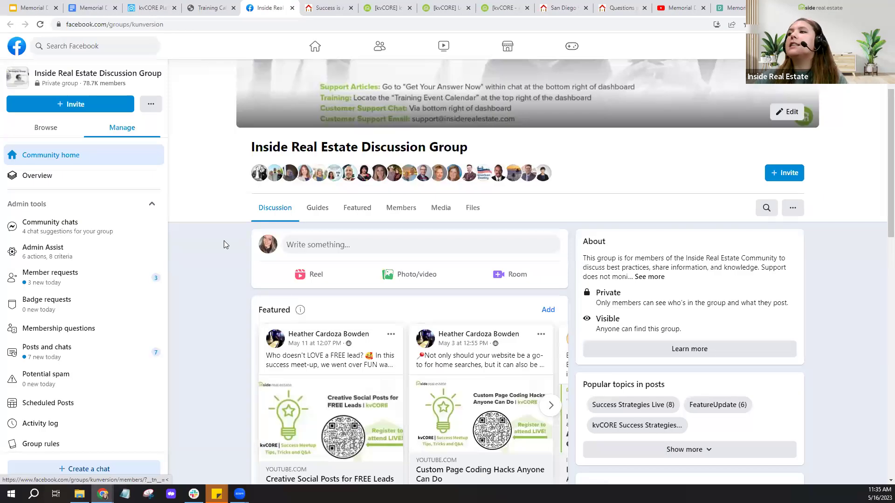
scroll(224, 240, "down", 3)
scroll(224, 241, "down", 2)
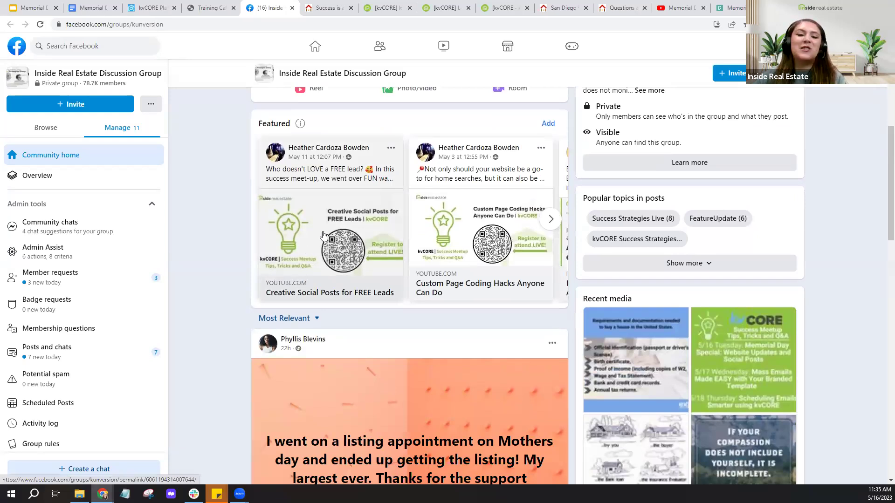
left_click(550, 220)
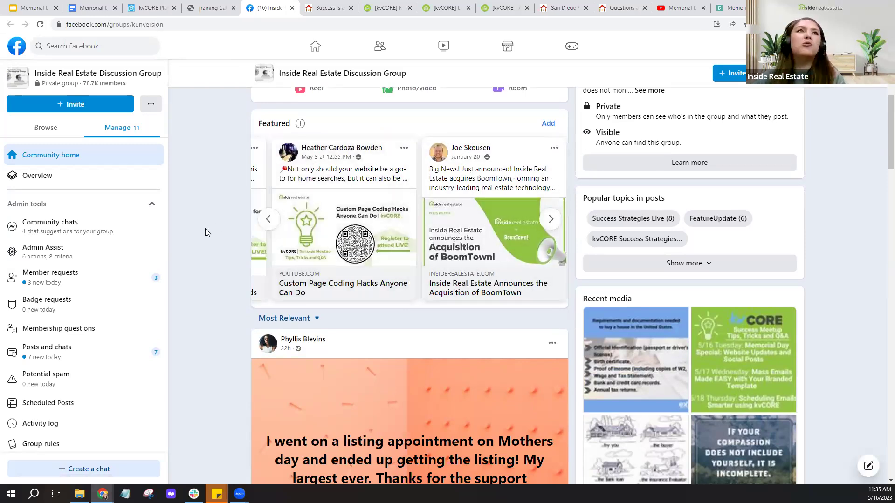
scroll(205, 229, "down", 5)
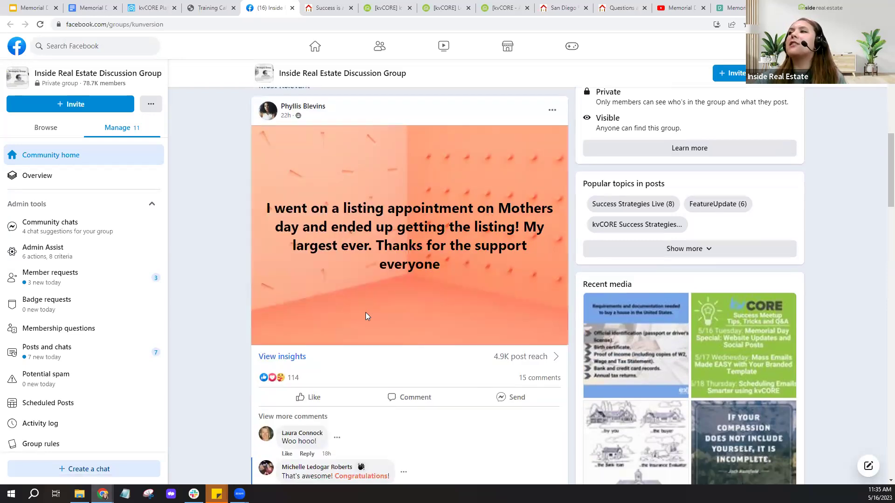
scroll(211, 269, "down", 6)
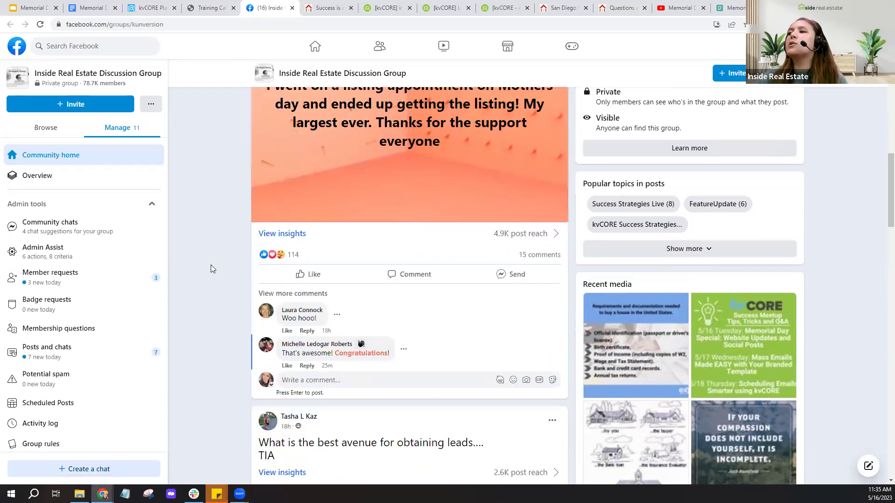
scroll(210, 269, "down", 3)
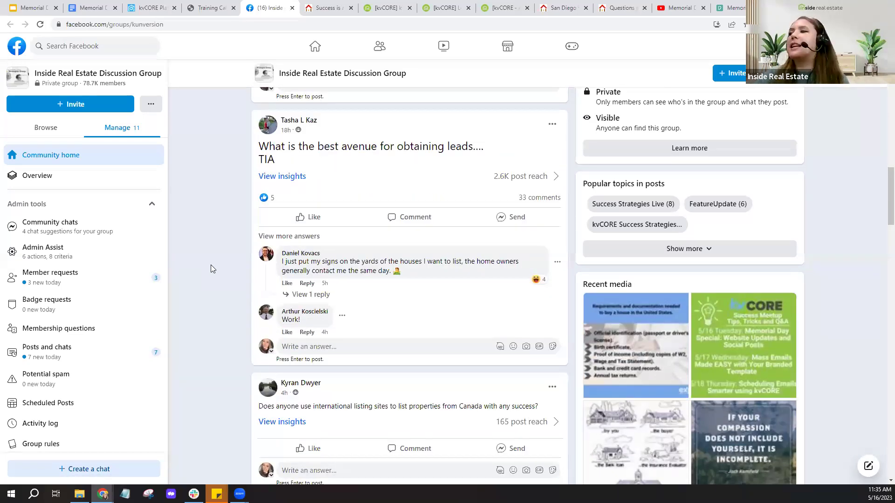
scroll(210, 266, "down", 6)
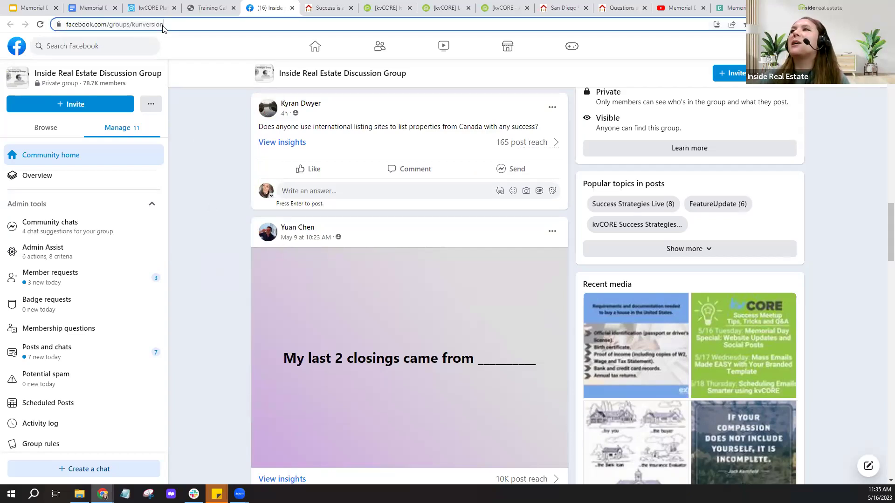
- Copy the web address of the Inside Real Estate Discussion Group
left_click(128, 23)
right_click(127, 23)
left_click(154, 74)
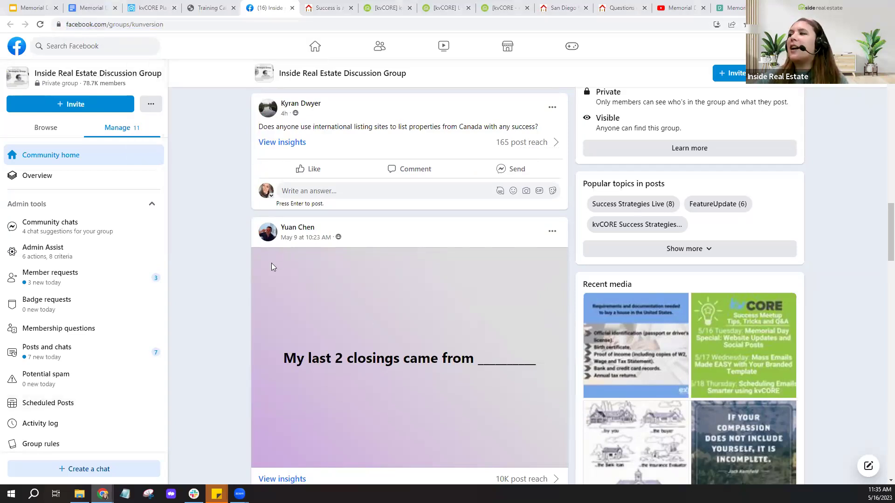
- View the kvCORE Success Meetup topics image among the group's recent media, and close it
scroll(271, 263, "down", 3)
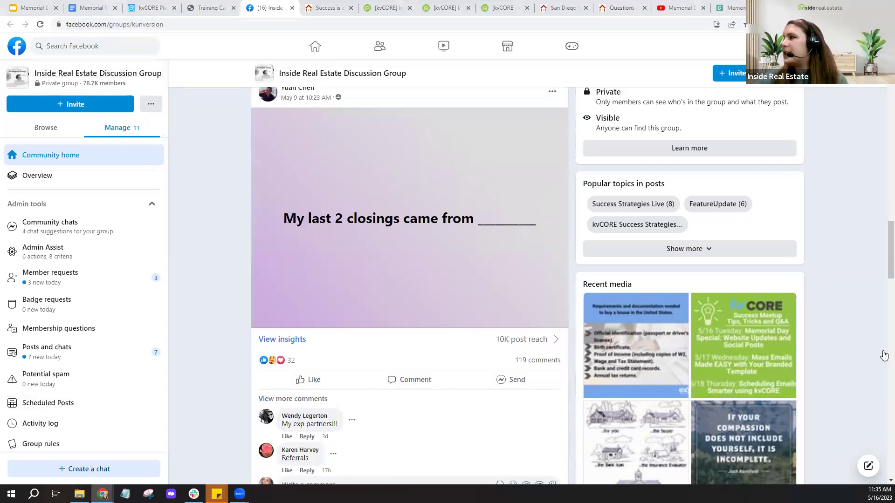
left_click(737, 352)
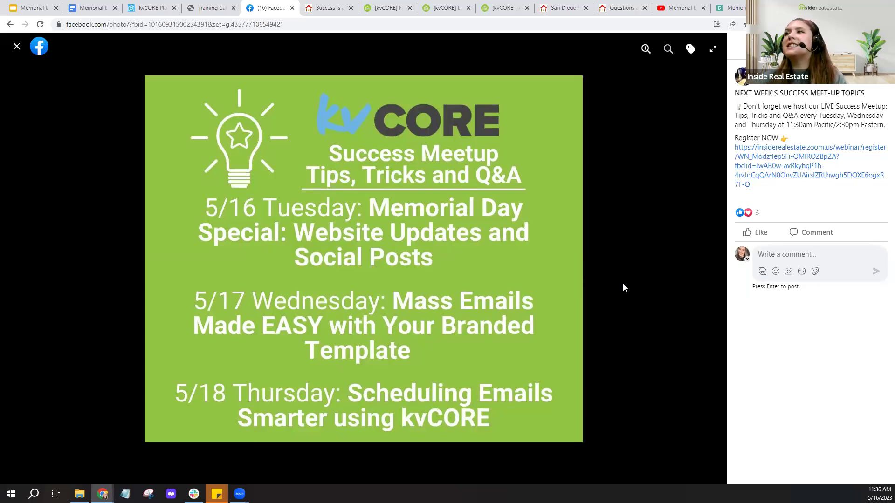
left_click(17, 46)
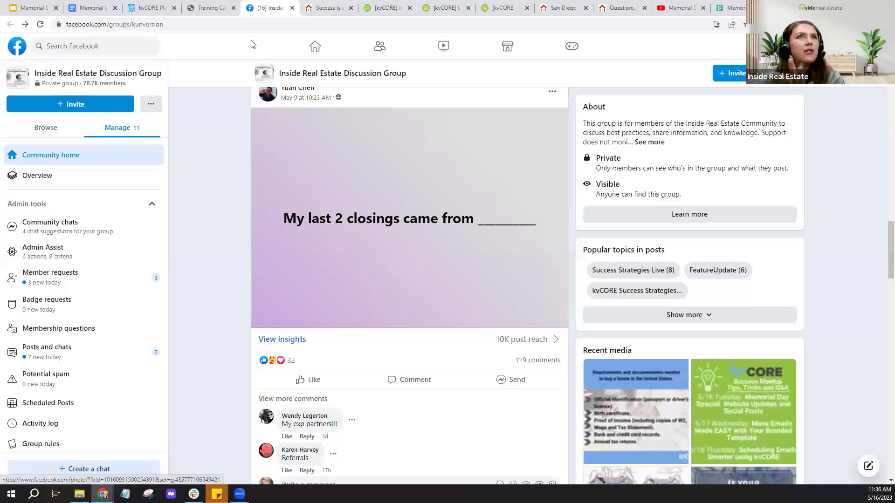
- Close the Facebook group and training calendar pages, and return to the Memorial Day presentation slide
left_click(293, 9)
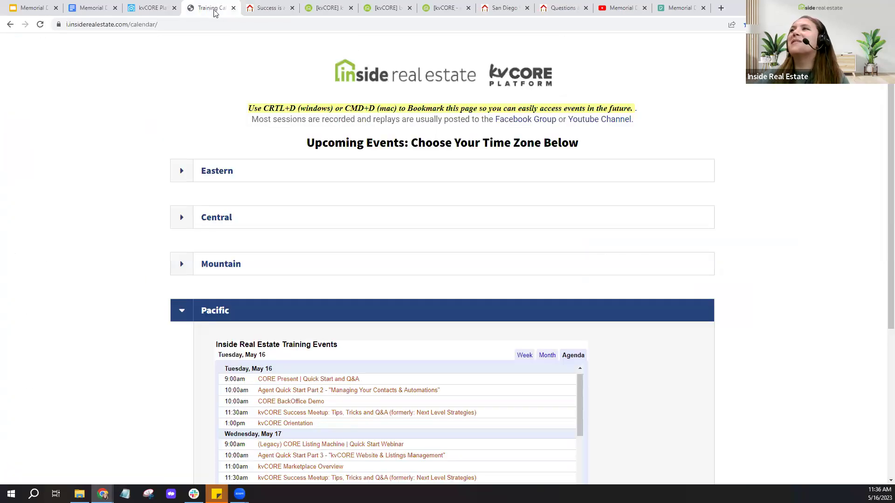
key("ctrl+w")
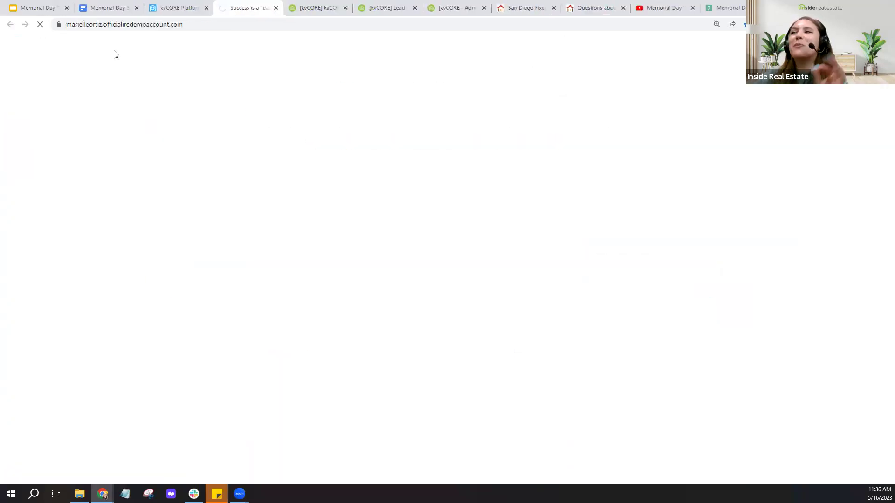
left_click(46, 12)
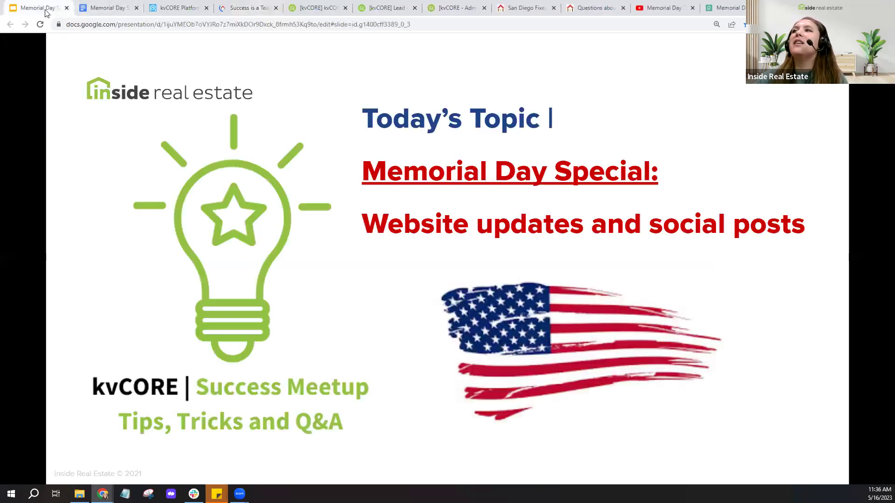
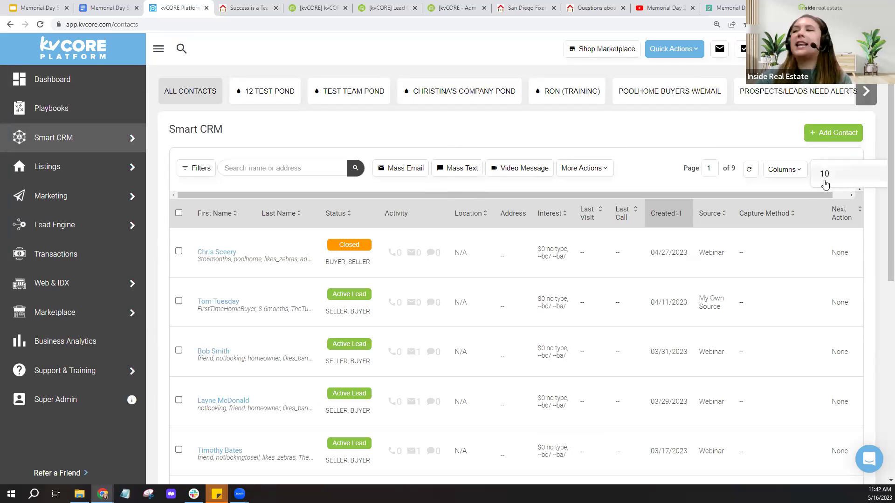
- Show 10 rows in the Smart CRM list and select all listed contacts
left_click(825, 183)
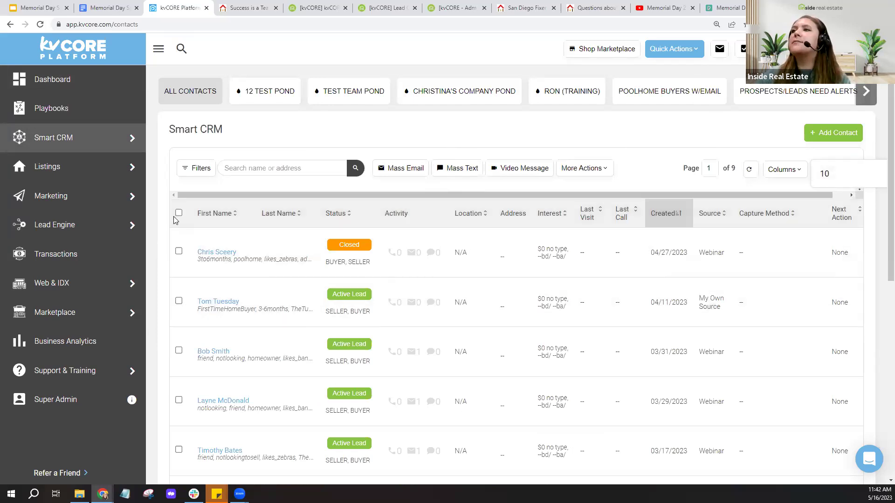
left_click(178, 214)
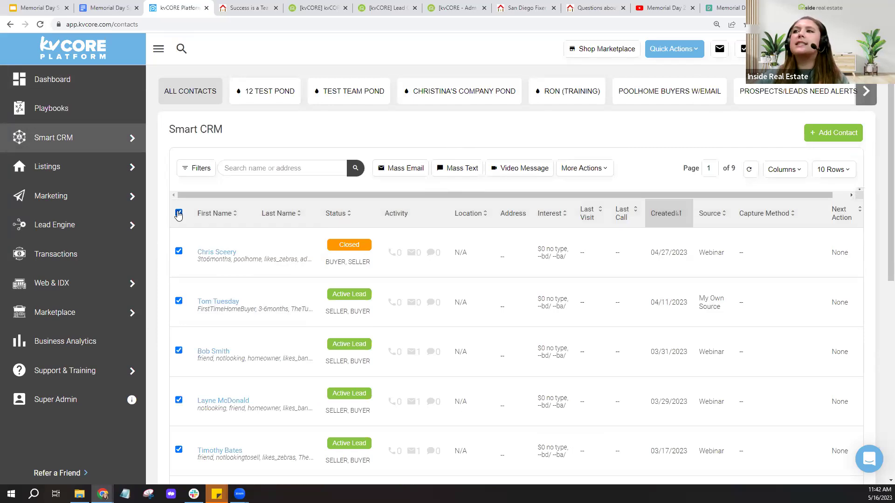
- Open the contact filters and turn on Has Email among the Contact Details criteria
left_click(199, 171)
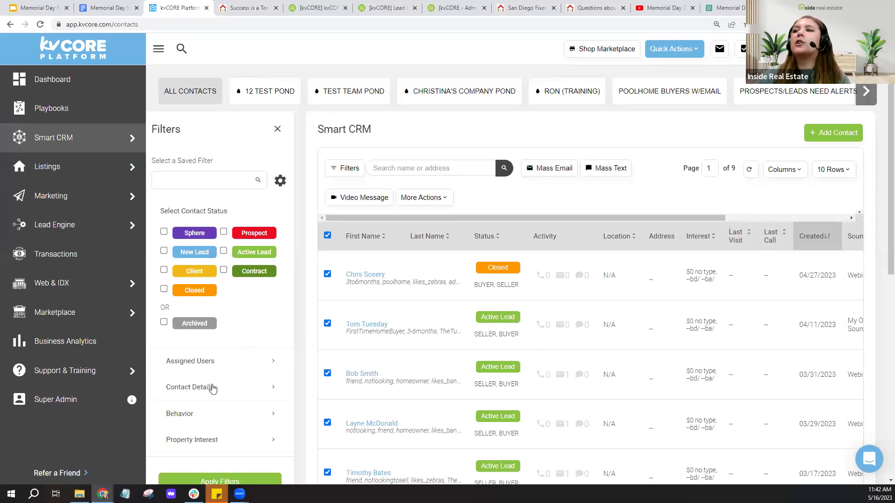
left_click(191, 398)
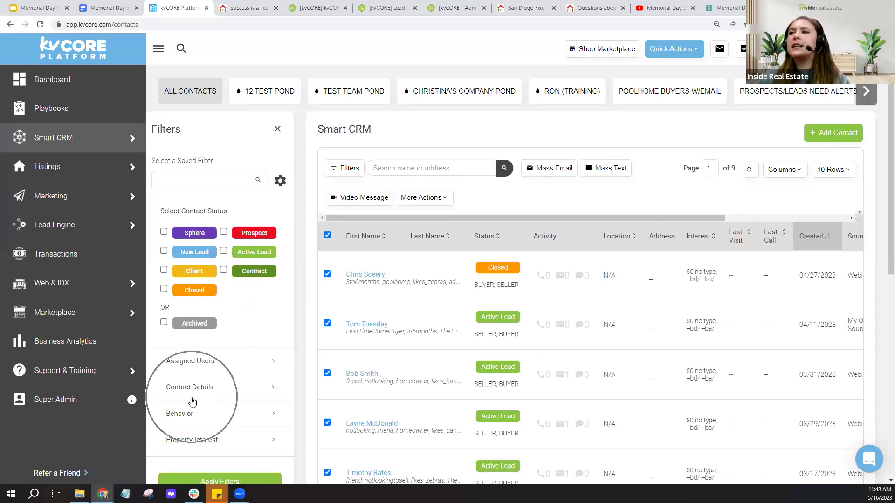
scroll(241, 390, "down", 2)
scroll(241, 391, "down", 7)
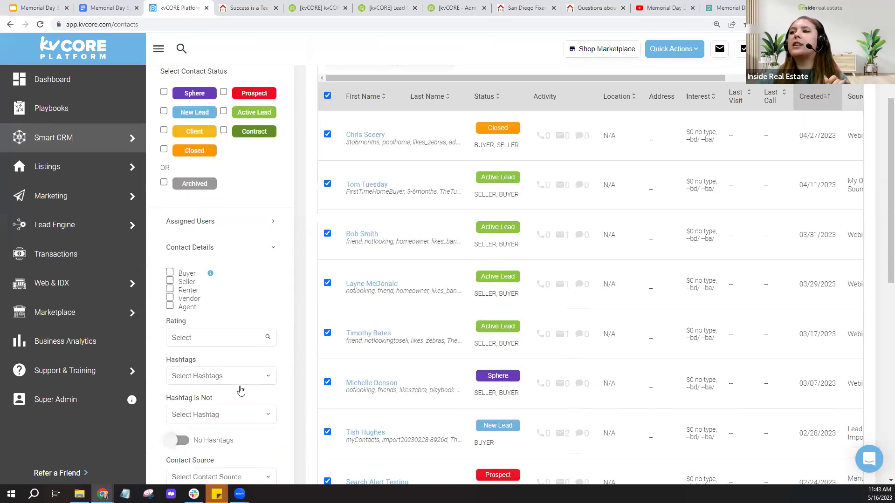
left_click(172, 303)
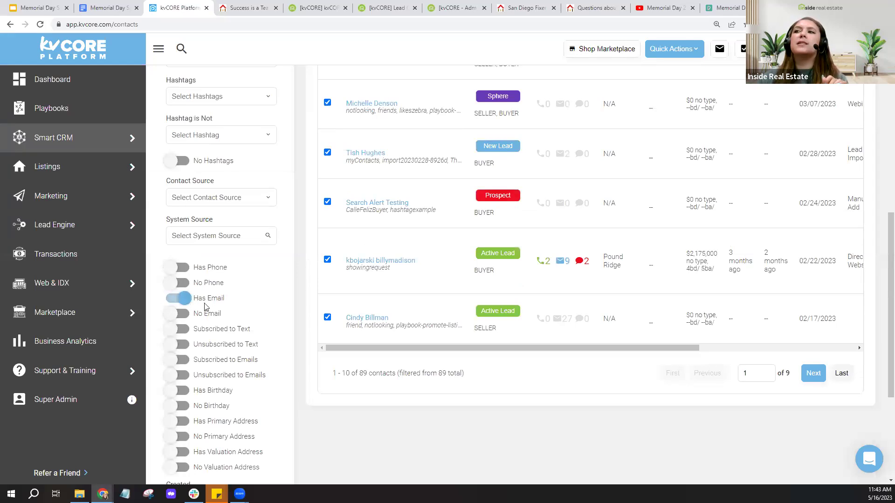
scroll(228, 321, "down", 4)
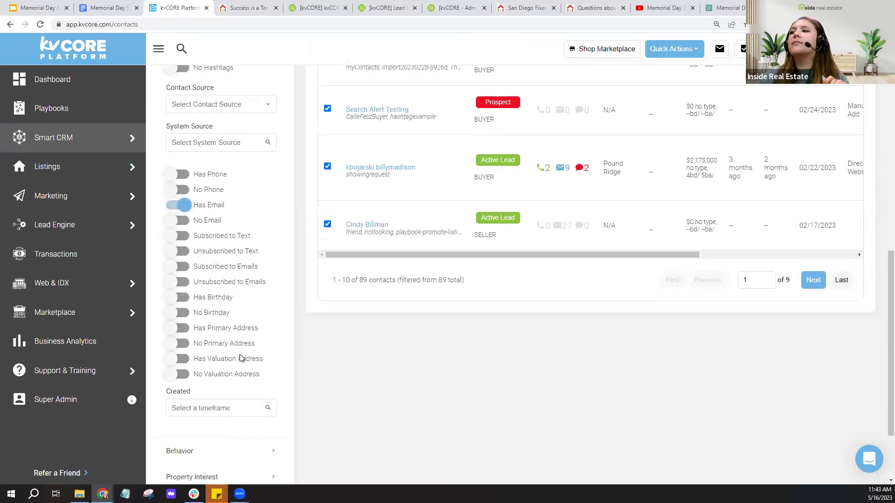
scroll(262, 282, "up", 12)
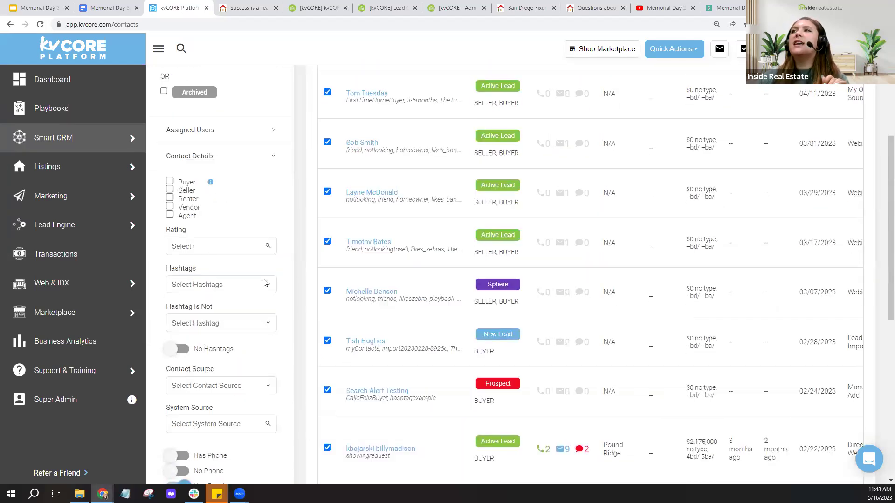
left_click(550, 171)
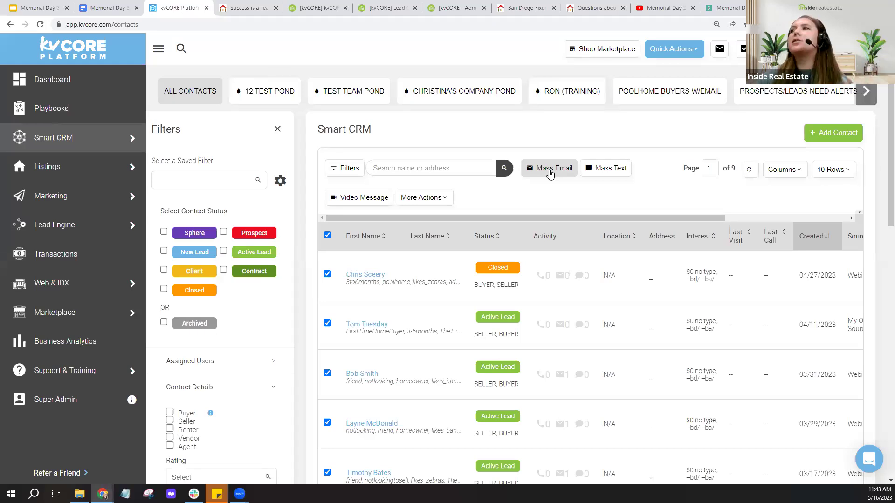
- Open Scheduled Mass Emails from the Marketing tools and look through the previously scheduled emails
mouse_move(124, 211)
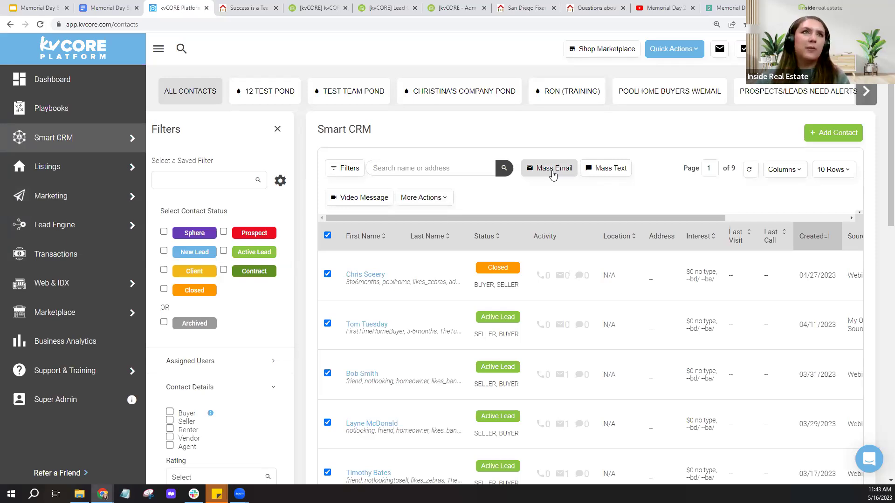
mouse_move(72, 201)
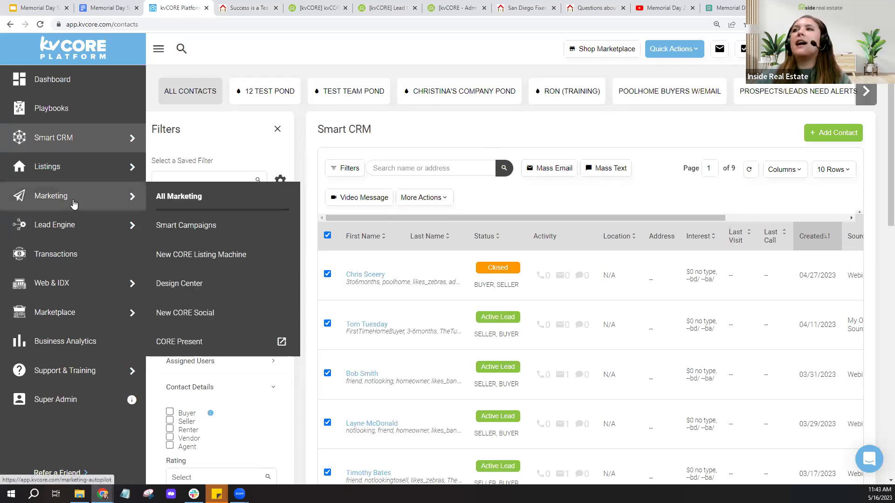
left_click(56, 205)
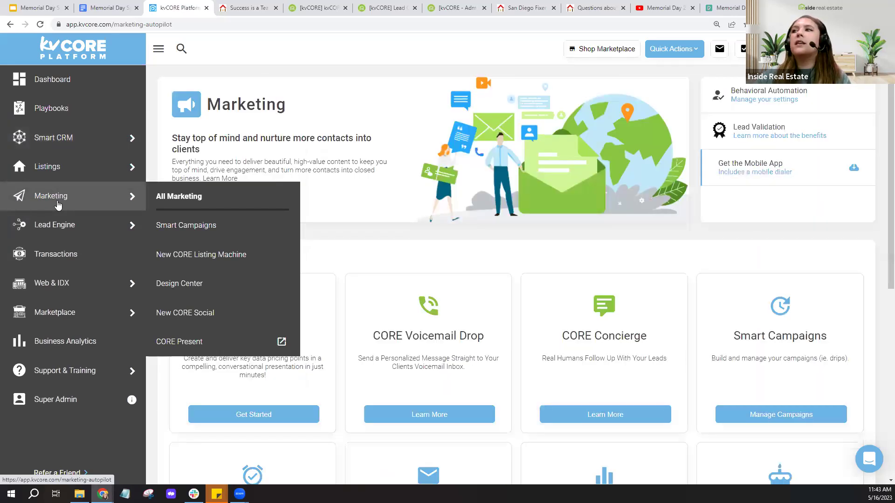
scroll(338, 236, "down", 3)
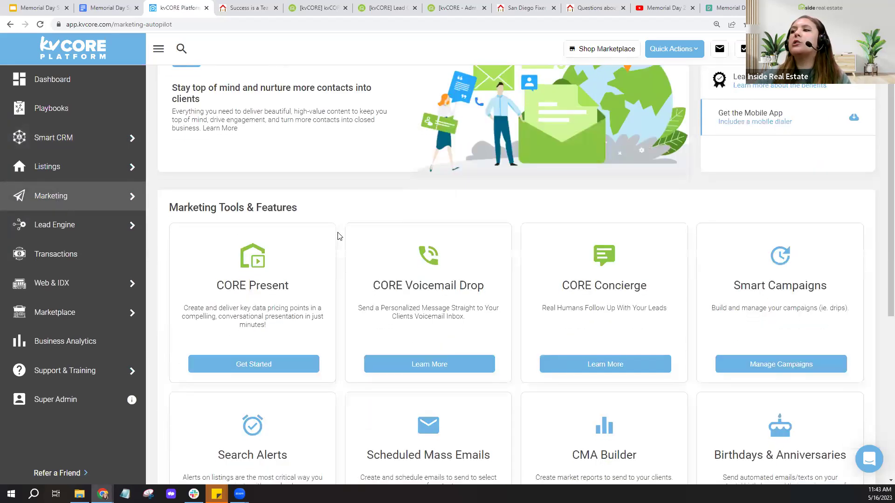
scroll(339, 237, "down", 4)
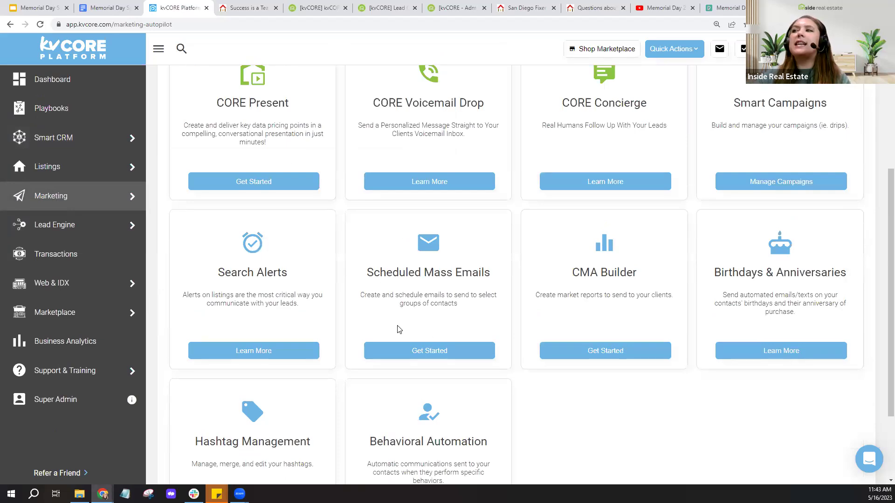
left_click(429, 359)
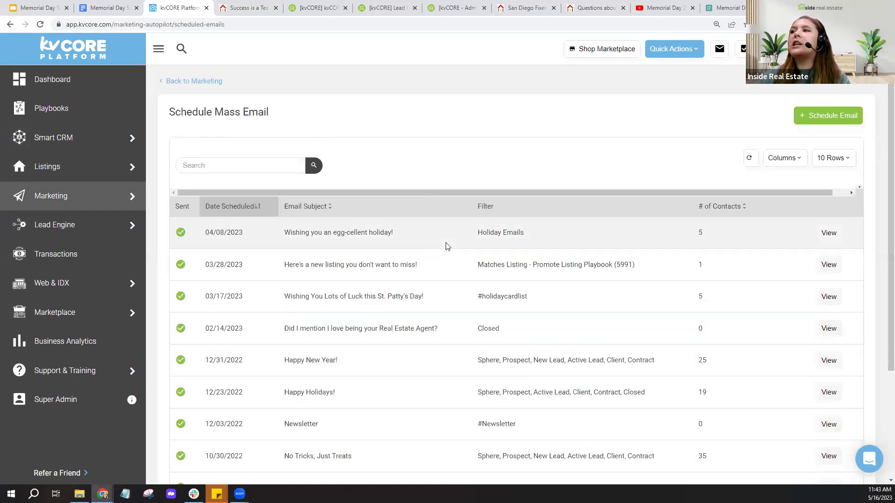
scroll(447, 247, "down", 3)
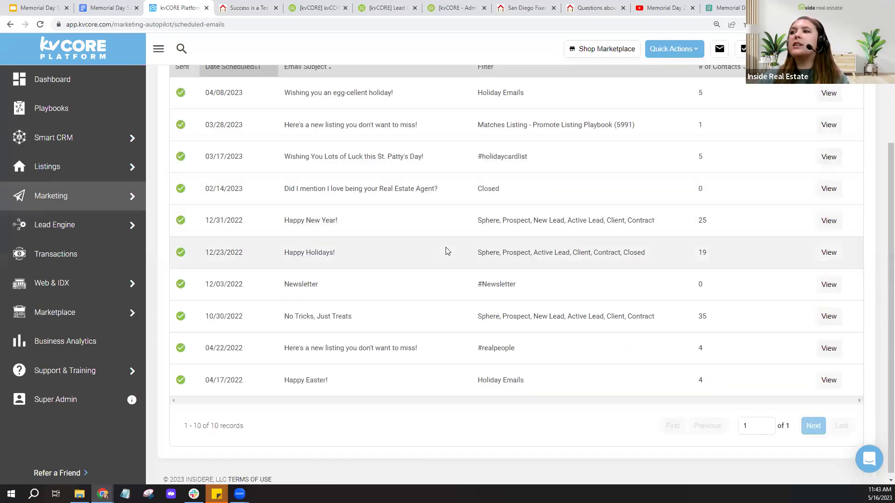
scroll(446, 252, "up", 1)
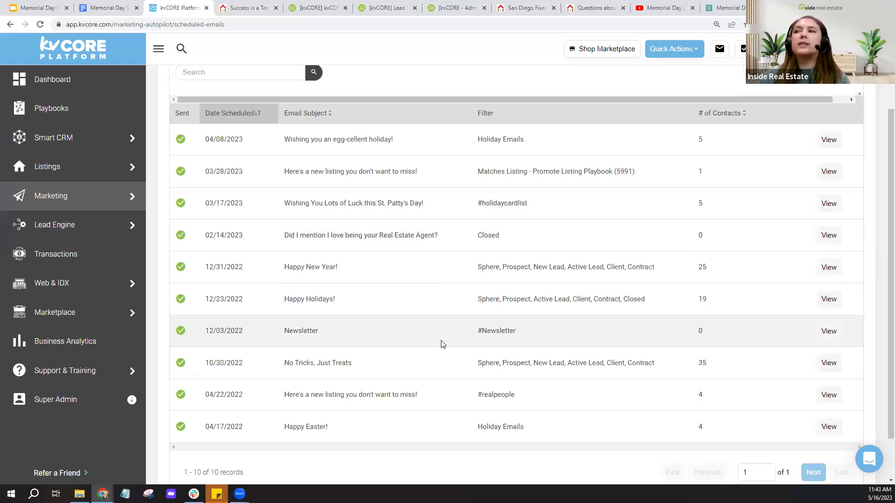
scroll(443, 344, "up", 2)
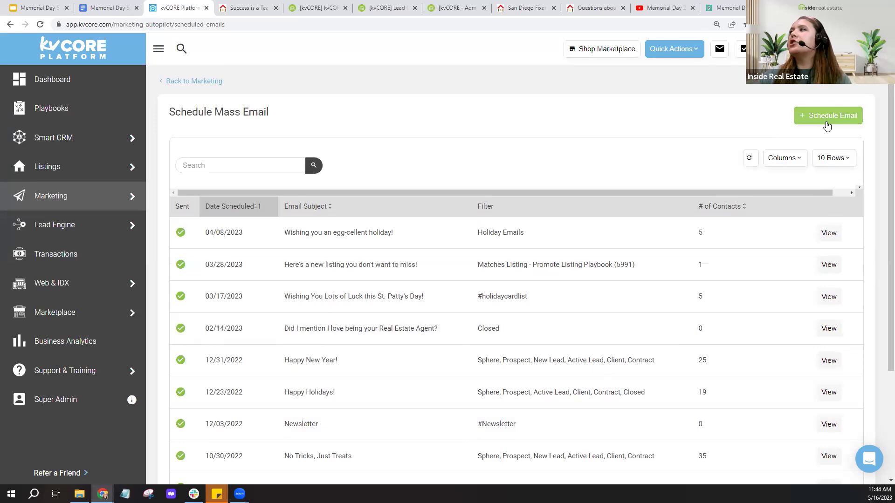
- Start a new scheduled mass email
left_click(827, 126)
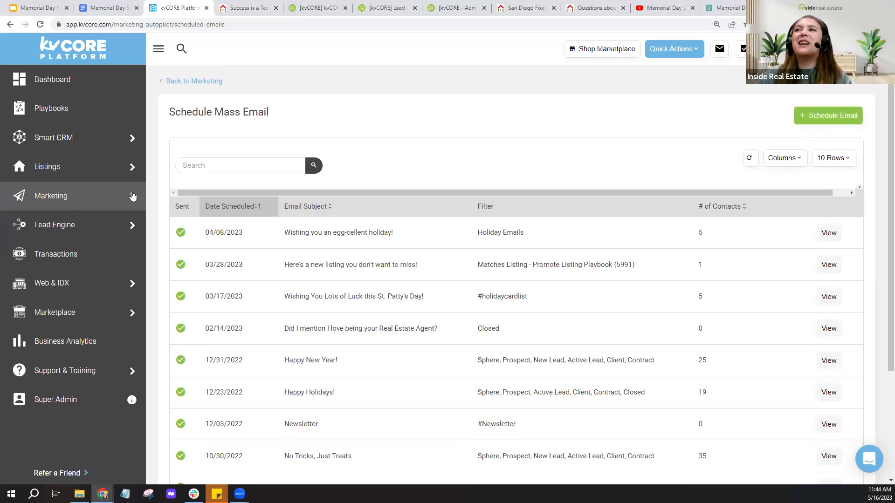
mouse_move(131, 195)
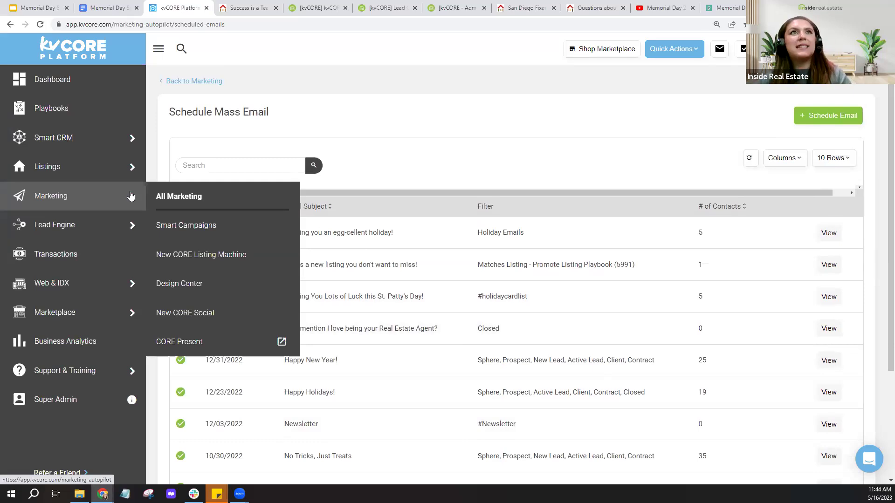
left_click(825, 126)
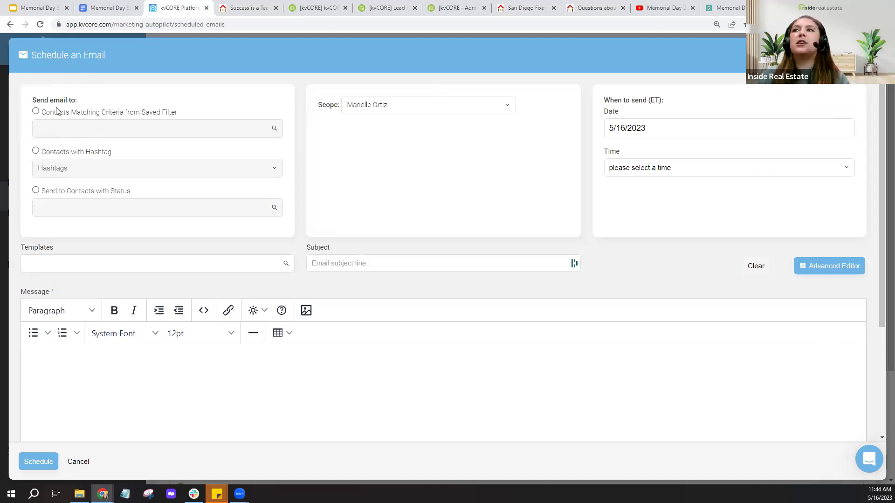
- Choose contacts with a hashtag as recipients, search for "holiday" and add the holidaycardlist hashtag
left_click(36, 111)
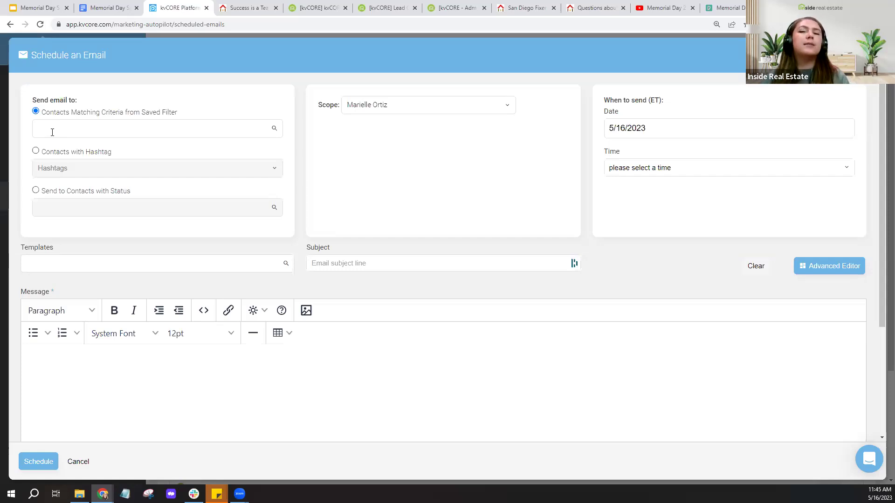
left_click(36, 151)
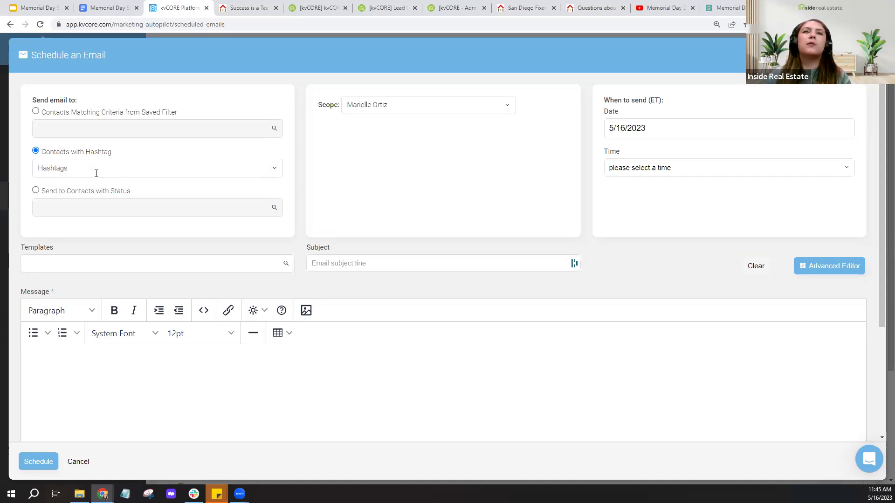
left_click(73, 172)
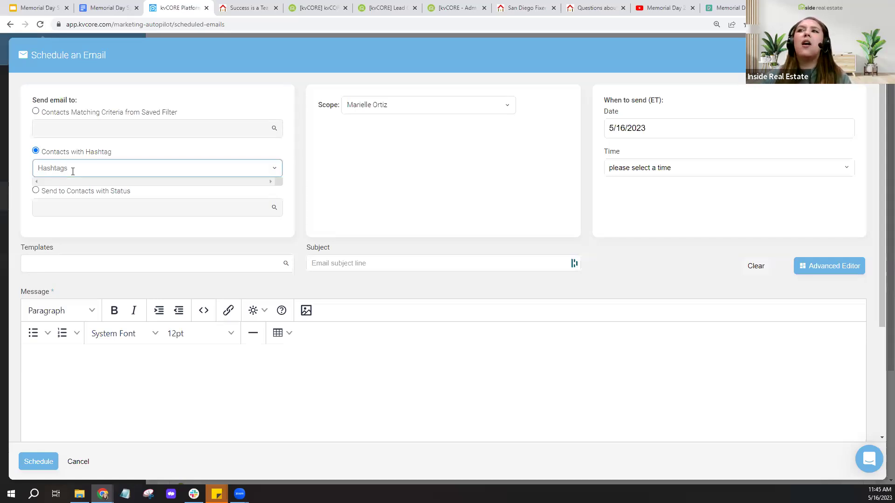
type("holda")
type("i")
key("BackSpace")
key("BackSpace")
type("iday")
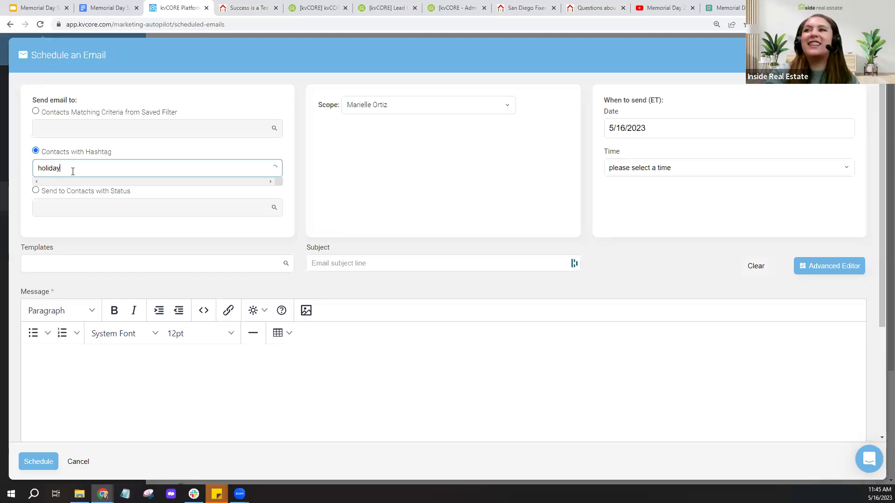
left_click(73, 196)
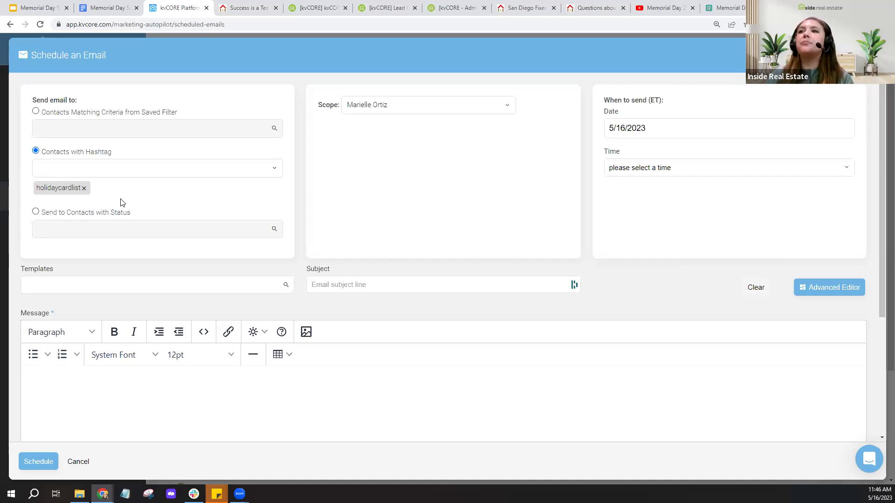
- Switch the email's recipients to contacts with a given status
left_click(36, 212)
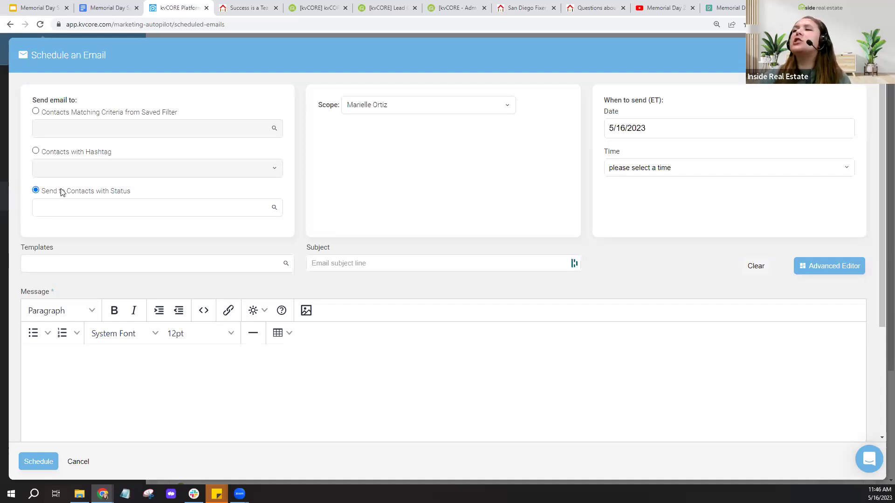
- View the kvCORE Dictionary help article and follow its Status entry to the Contact Statuses Overview article
left_click(310, 11)
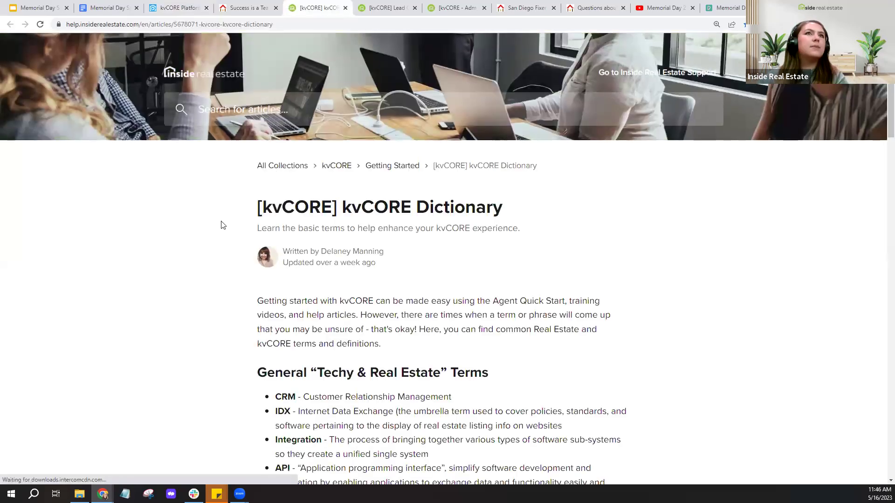
scroll(221, 225, "down", 6)
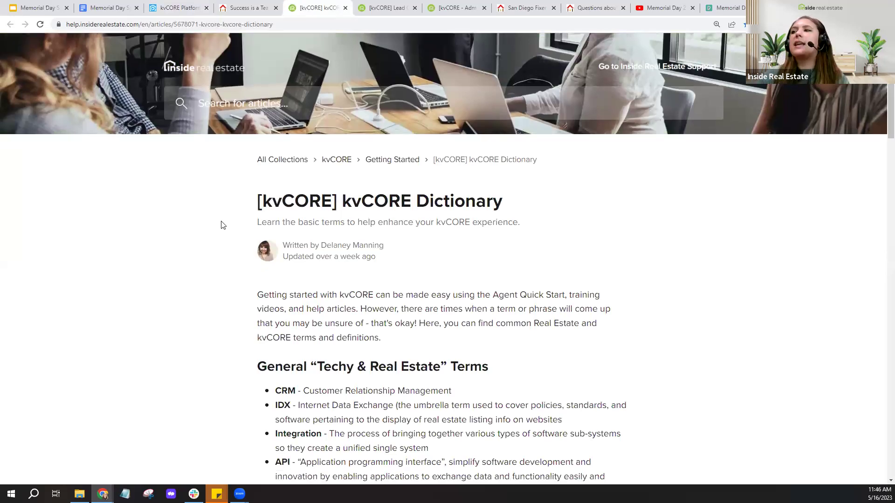
scroll(222, 225, "down", 5)
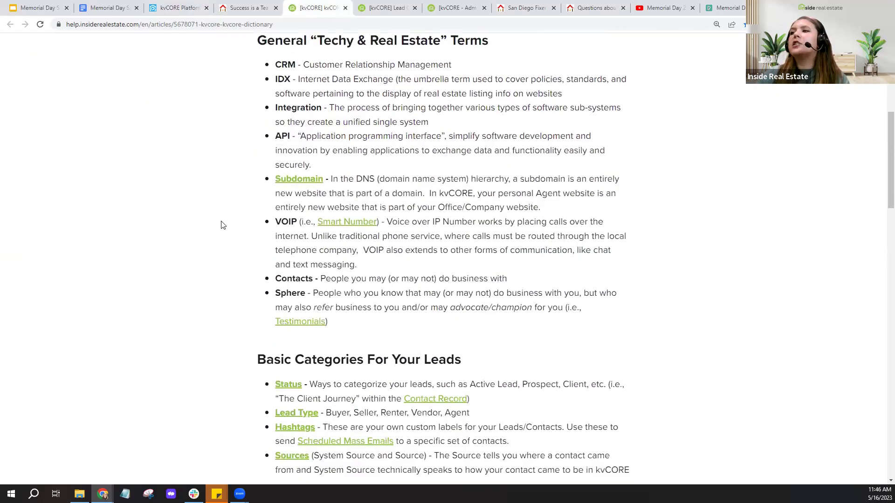
key("ctrl")
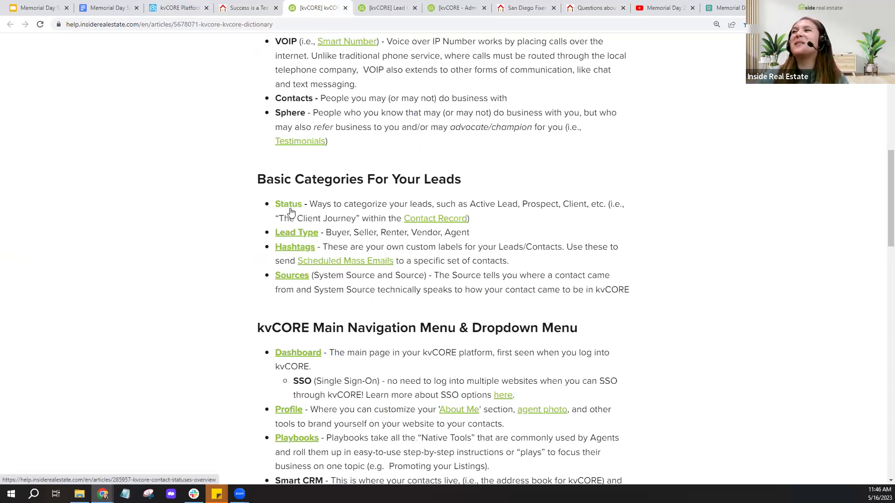
left_click(291, 207)
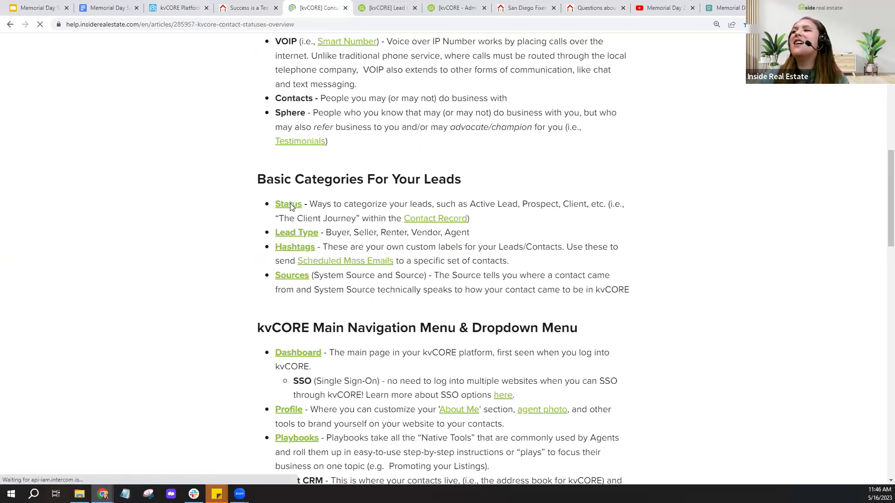
- Copy the web address of the Contact Statuses Overview article
left_click(263, 24)
right_click(261, 23)
left_click(293, 76)
key("alt+Tab")
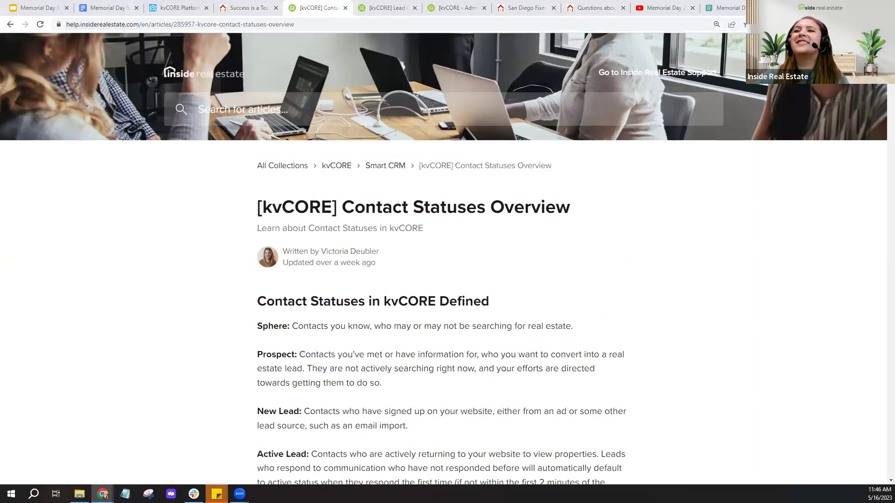
- Return to the scheduled email in kvCORE and add the Sphere, Client and Closed statuses as recipients
left_click(170, 5)
left_click(144, 203)
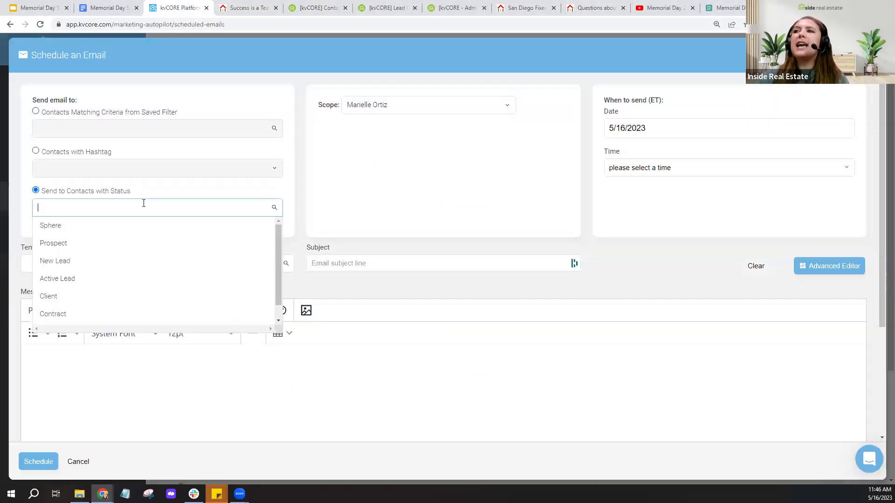
left_click(111, 231)
left_click(117, 210)
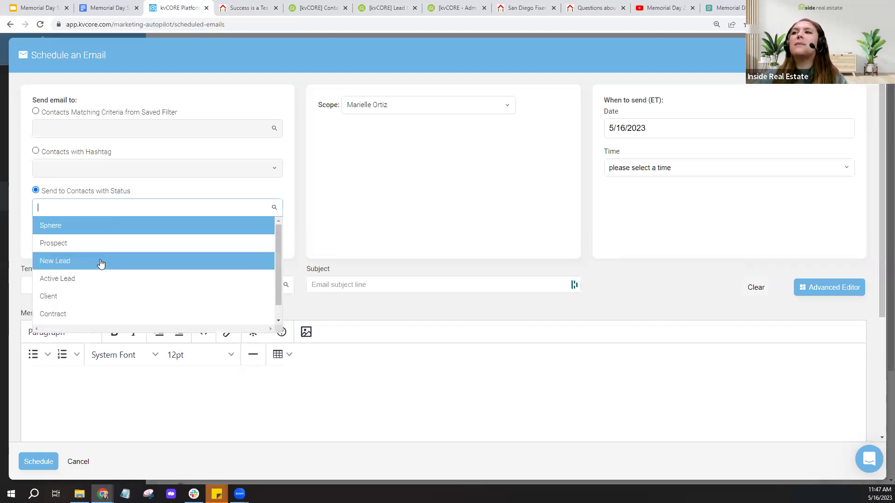
left_click(95, 301)
left_click(120, 207)
left_click(105, 317)
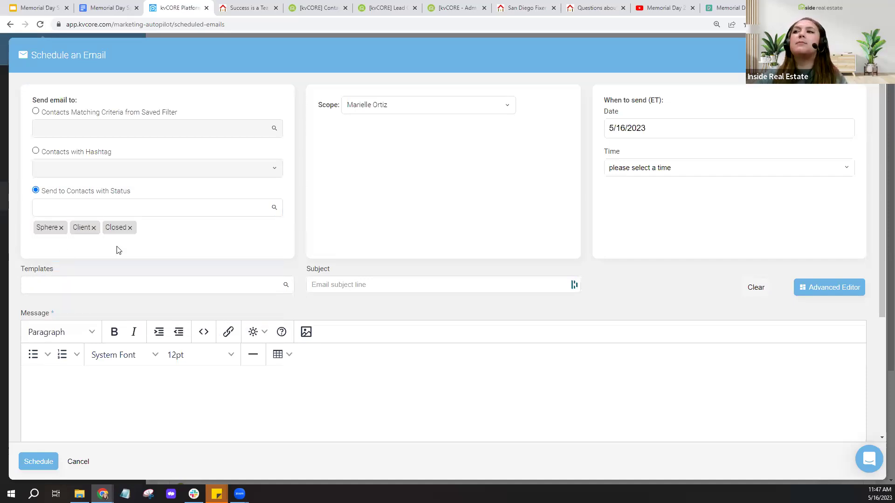
- Add the Prospect, New Lead, Active Lead and Contract statuses to the email's recipients
left_click(158, 213)
left_click(155, 248)
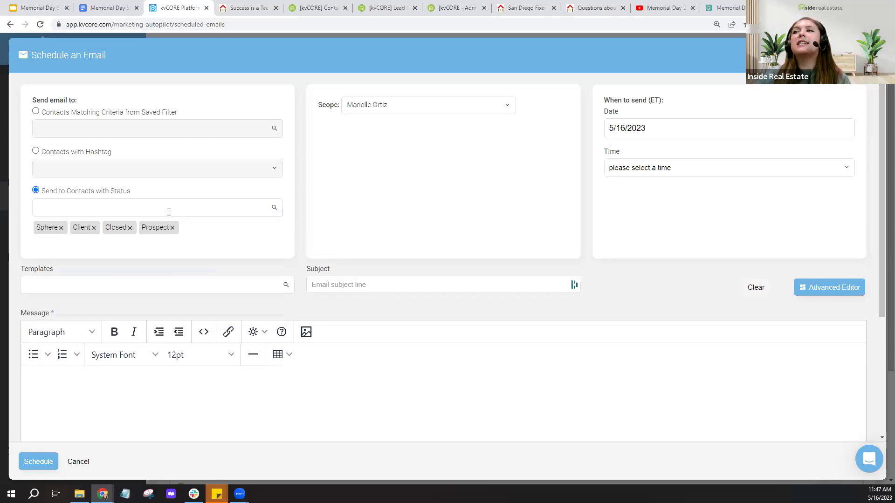
left_click(169, 210)
left_click(155, 261)
left_click(181, 203)
left_click(154, 279)
left_click(189, 207)
left_click(114, 314)
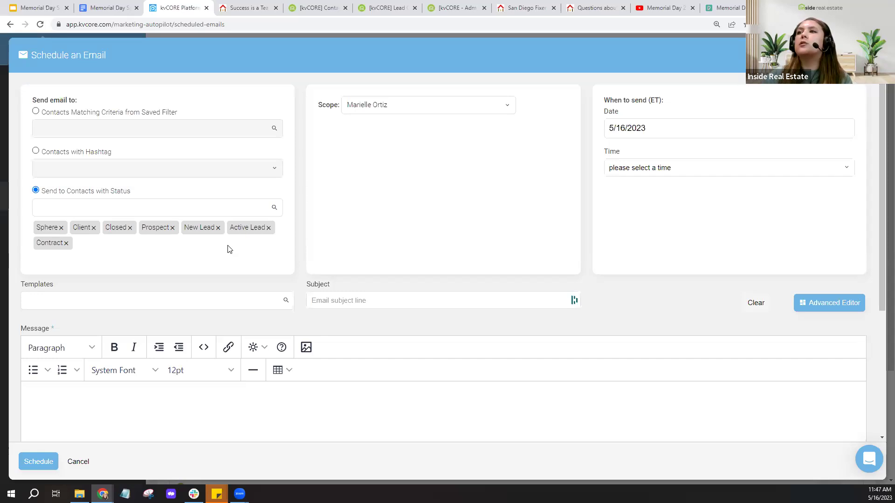
- Remove the Contract, Active Lead and Prospect statuses, and switch the recipients back to contacts with a hashtag
left_click(66, 243)
left_click(267, 229)
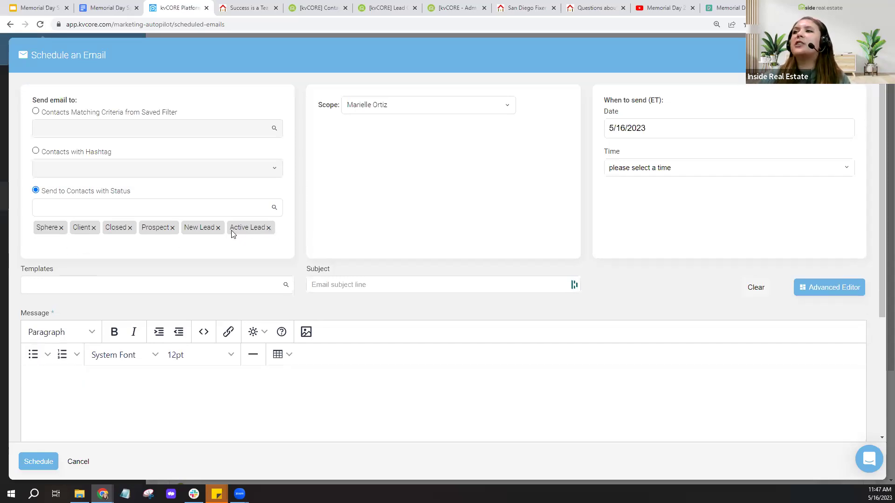
left_click(173, 229)
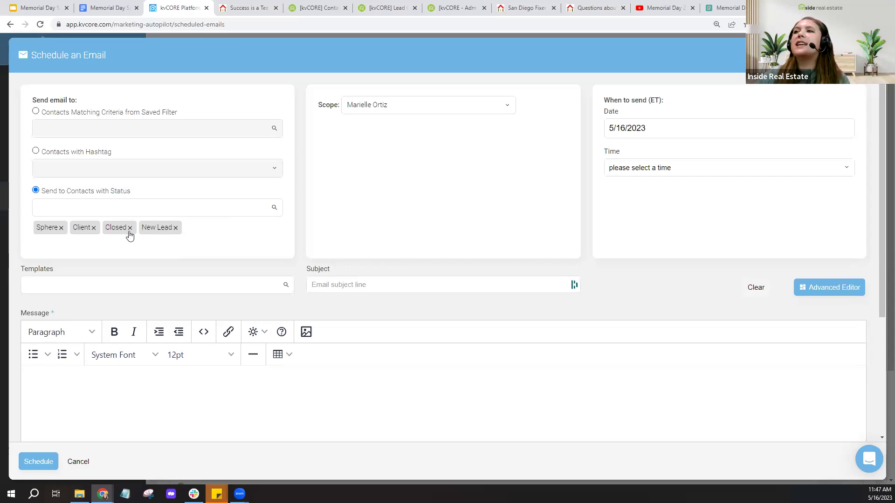
left_click(36, 151)
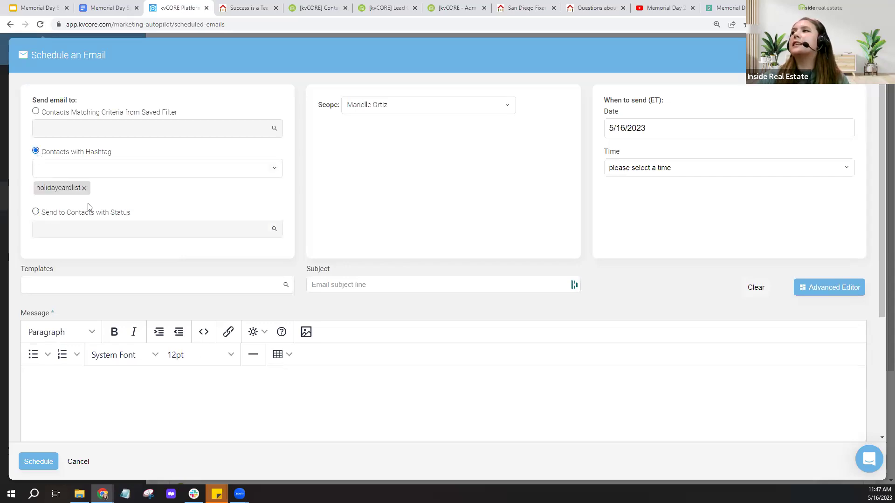
- Set the email's sending date to 5/29/2023 and its time to 10:00 am
left_click(622, 136)
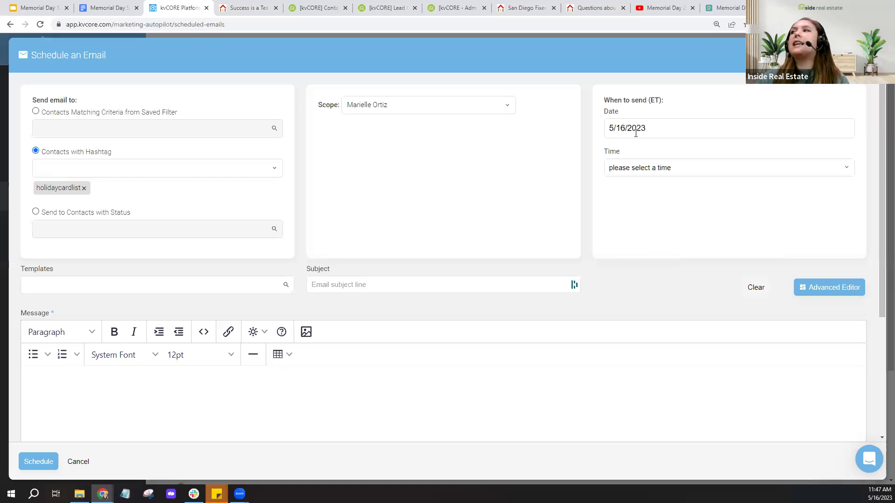
left_click(635, 135)
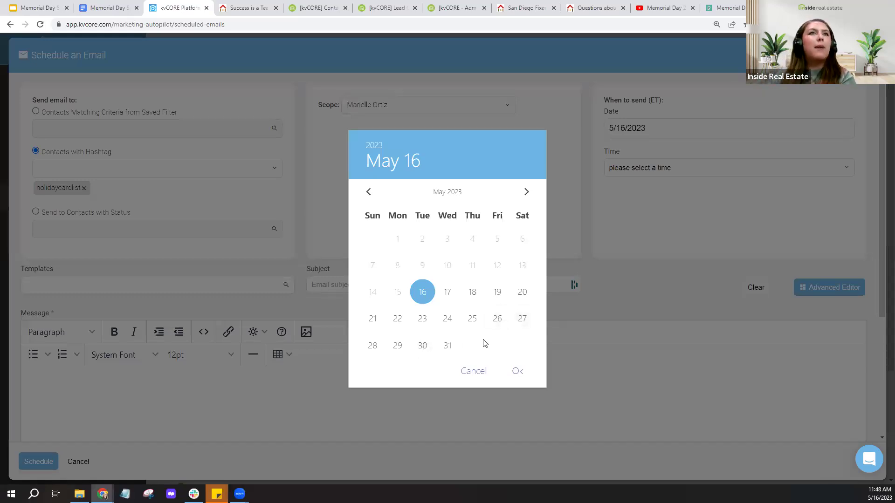
left_click(398, 346)
left_click(518, 370)
left_click(625, 172)
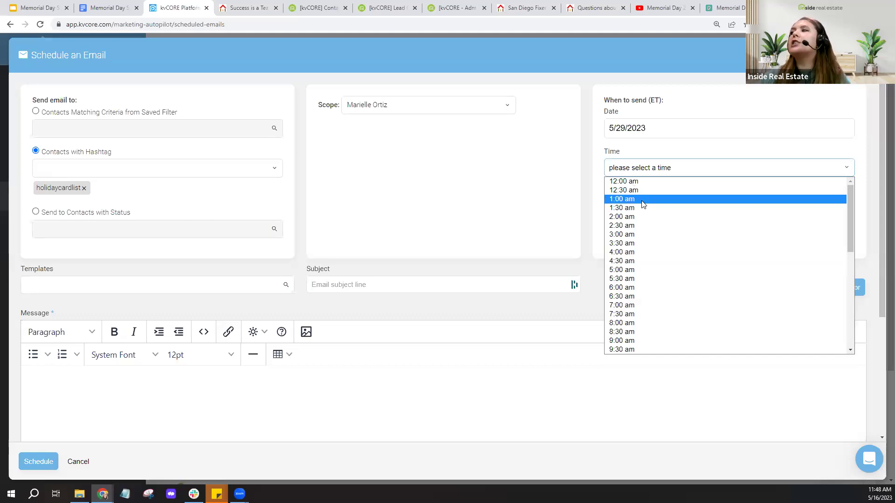
scroll(640, 242, "down", 4)
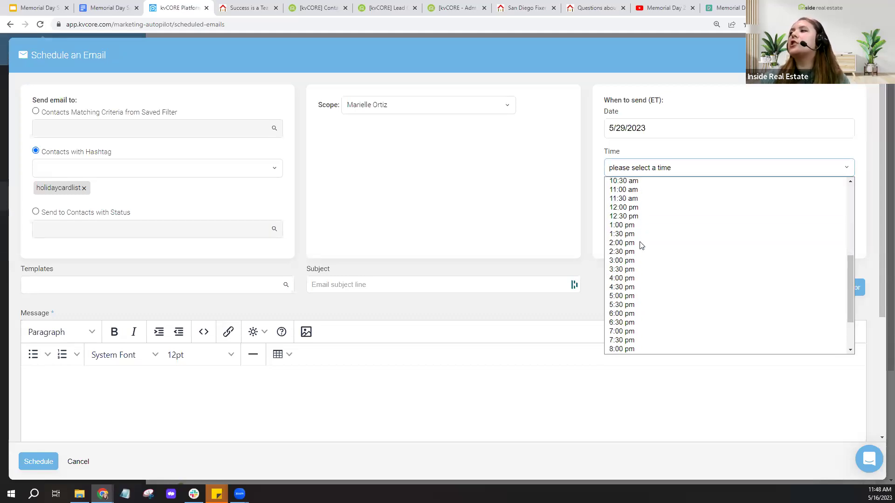
scroll(641, 245, "up", 2)
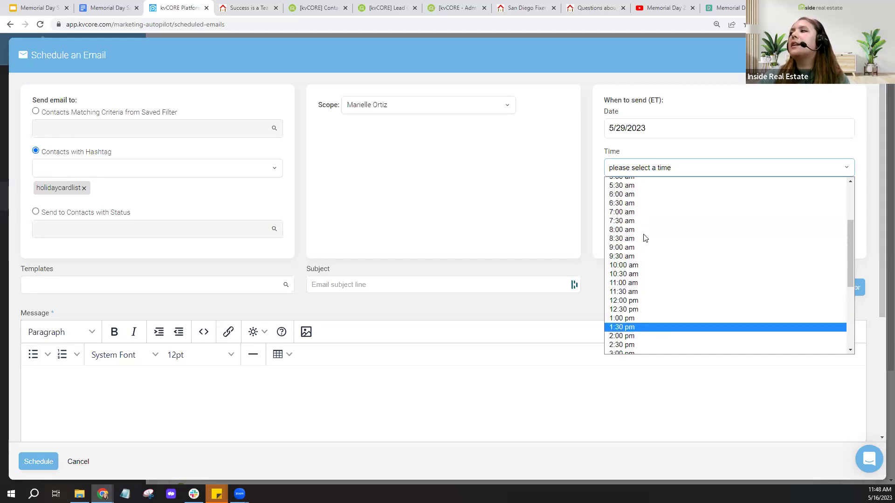
left_click(646, 267)
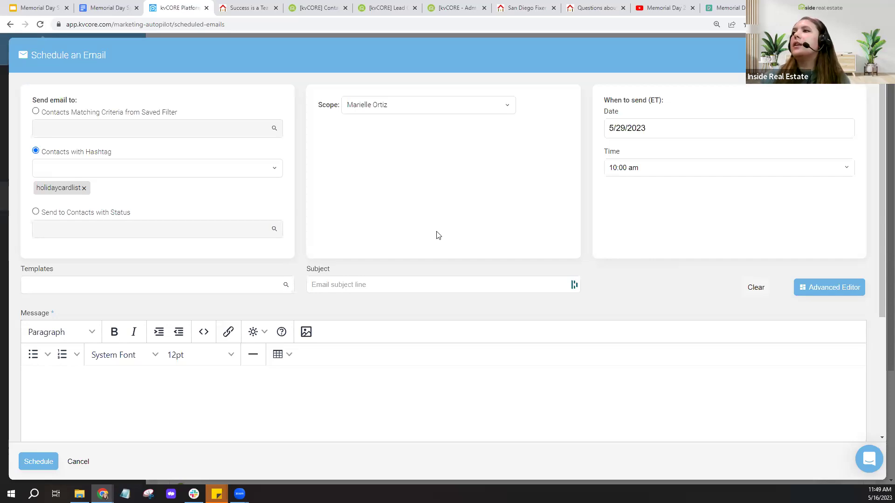
- Search the email templates for "news" and apply the Newsletter template to the message
scroll(301, 235, "down", 1)
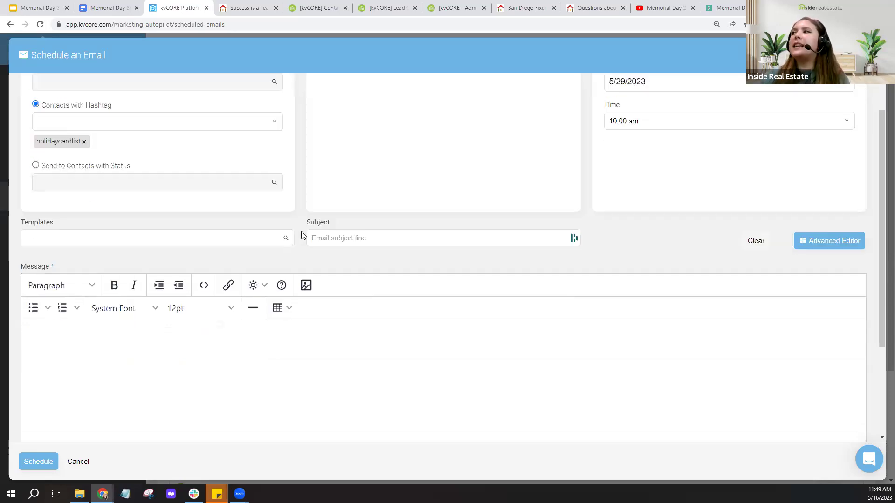
scroll(301, 235, "down", 1)
left_click(286, 311)
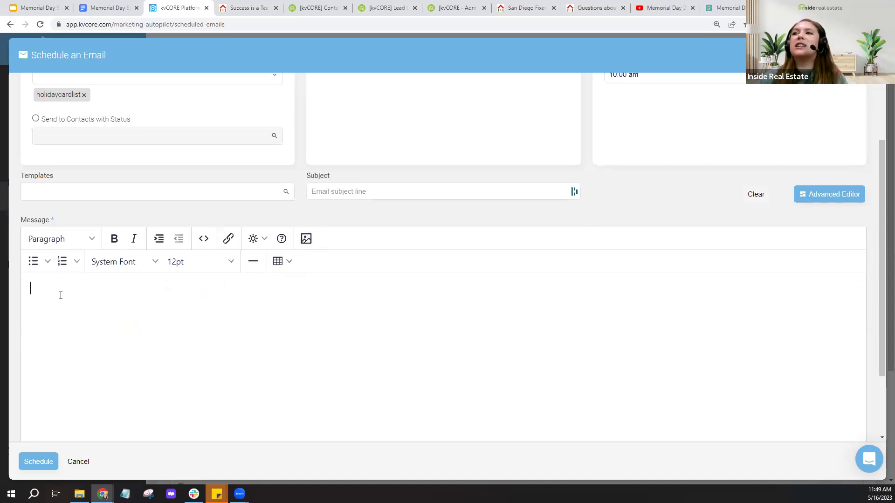
left_click(96, 191)
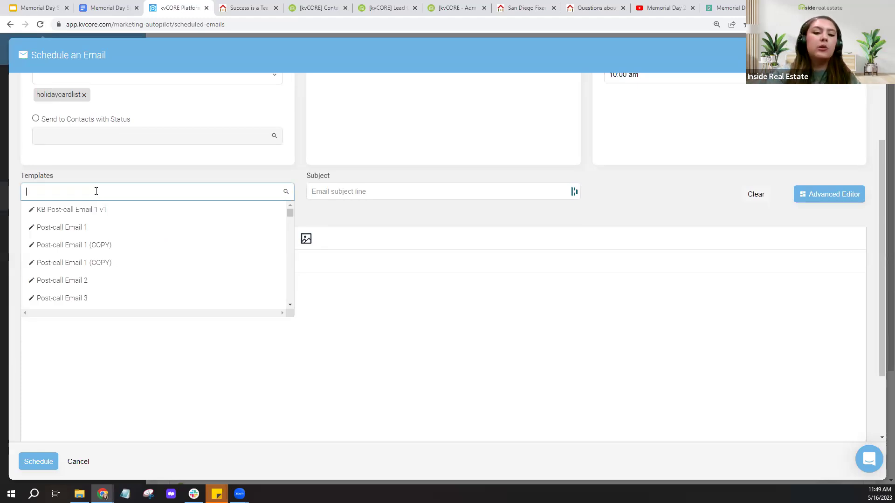
left_click(36, 187)
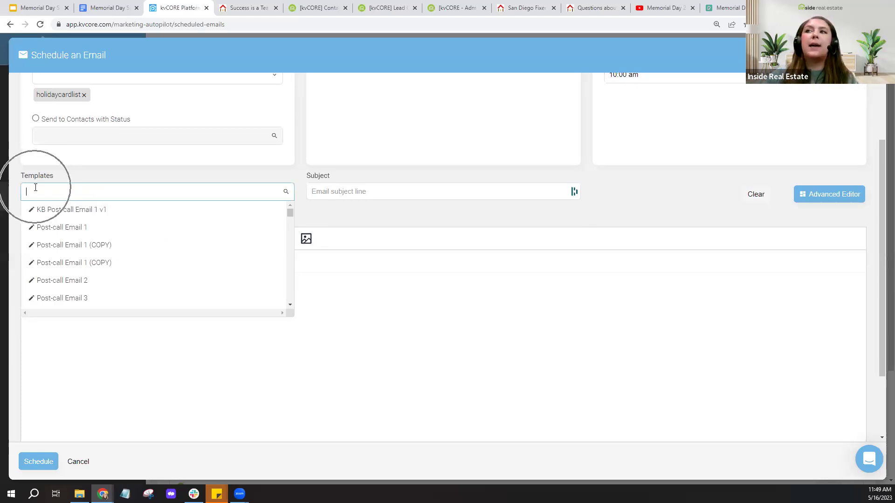
type("news")
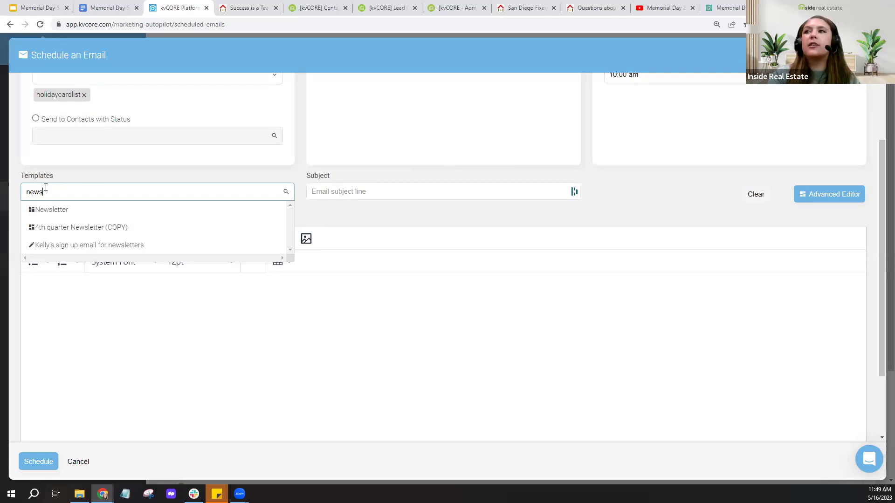
left_click(85, 204)
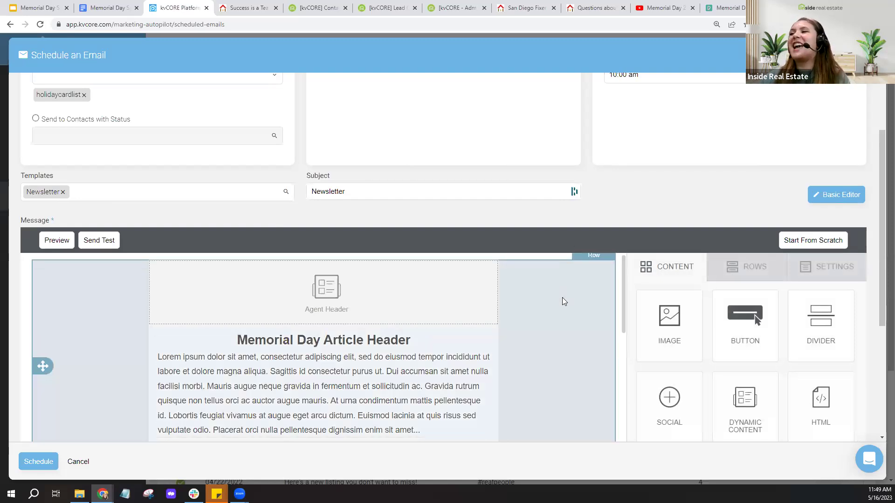
- Review the Newsletter template's content blocks and add an empty image block between the agent header and the Memorial Day article header
scroll(562, 297, "down", 1)
scroll(562, 297, "up", 1)
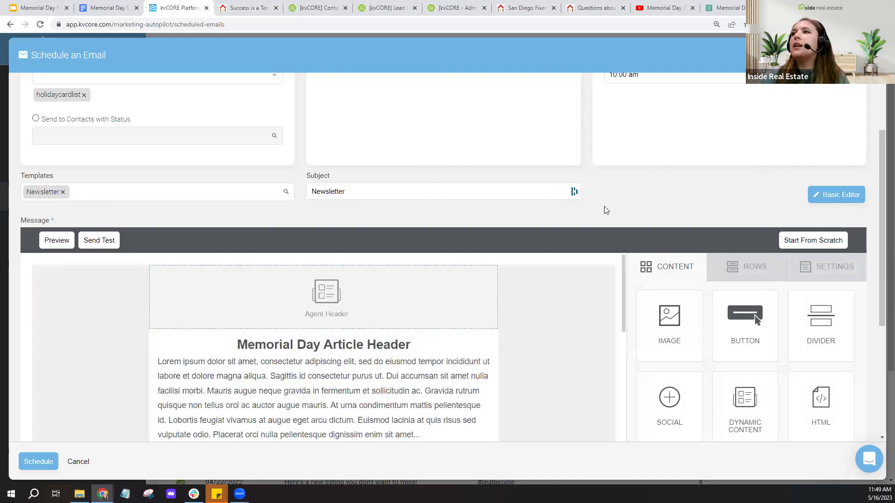
scroll(548, 289, "down", 1)
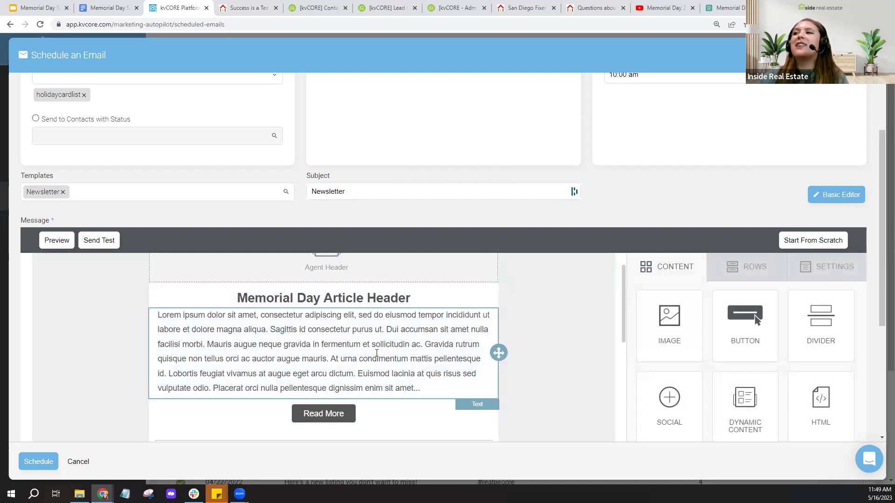
scroll(338, 352, "up", 1)
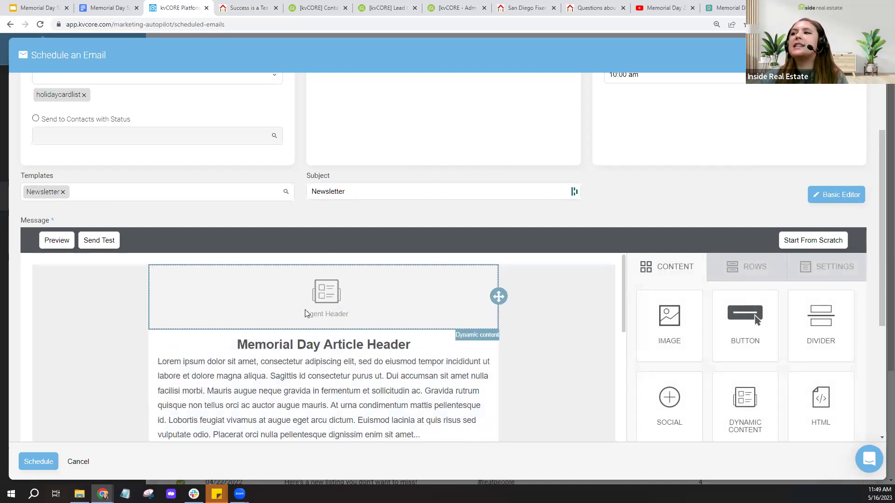
scroll(539, 339, "down", 4)
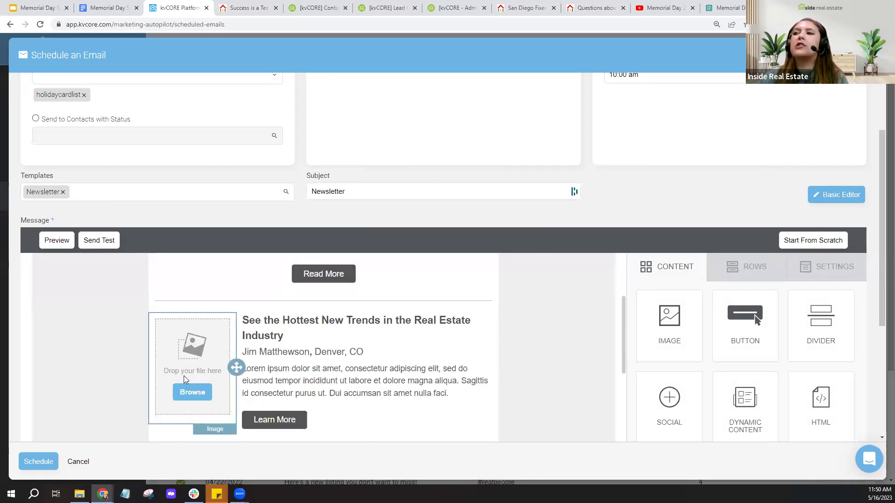
scroll(449, 343, "down", 4)
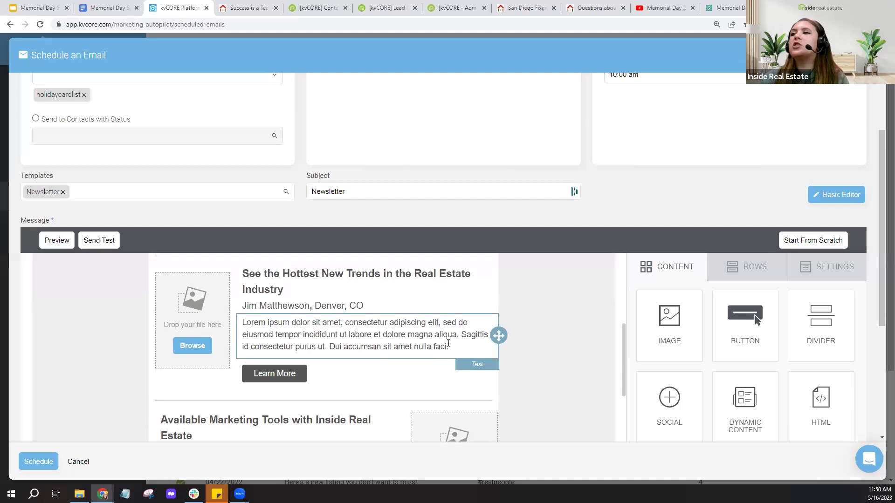
scroll(424, 360, "down", 4)
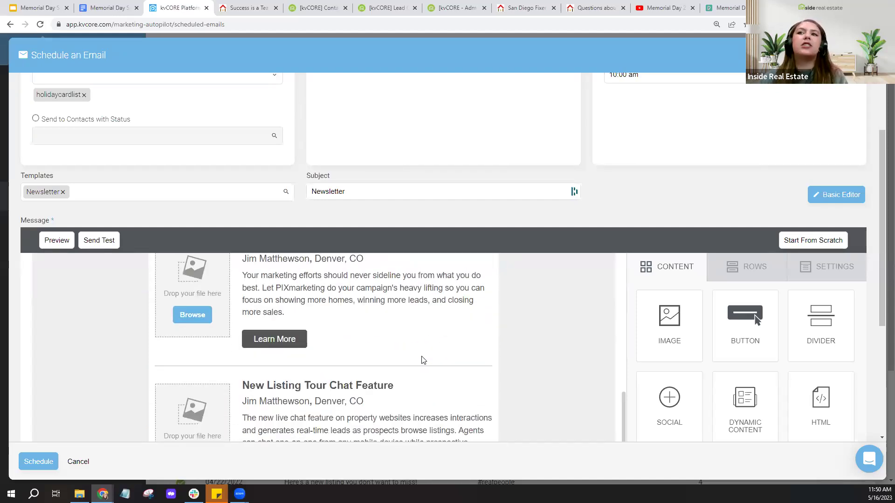
scroll(487, 350, "up", 8)
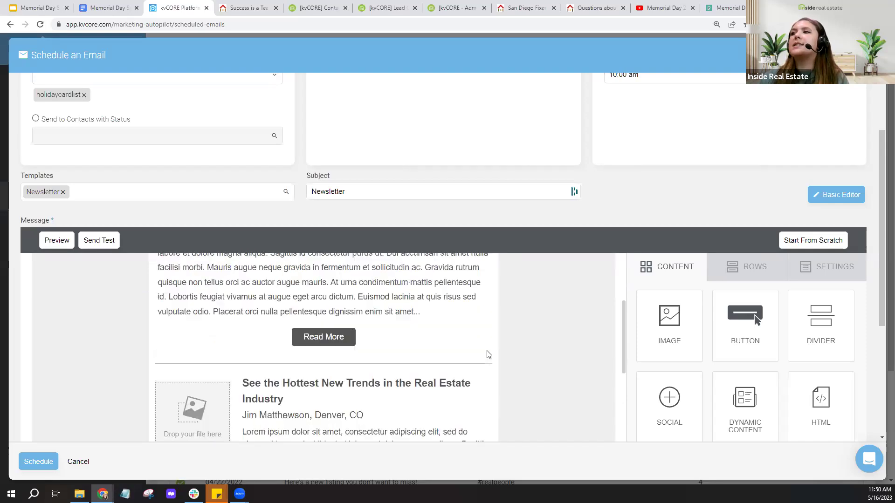
scroll(487, 354, "up", 6)
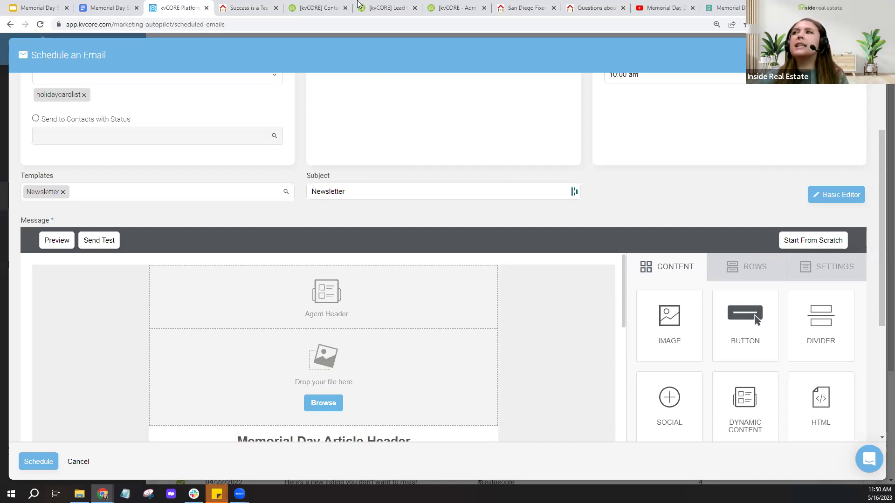
- Switch to the Inside Real Estate help desk and search its articles for "mass text"
left_click(379, 5)
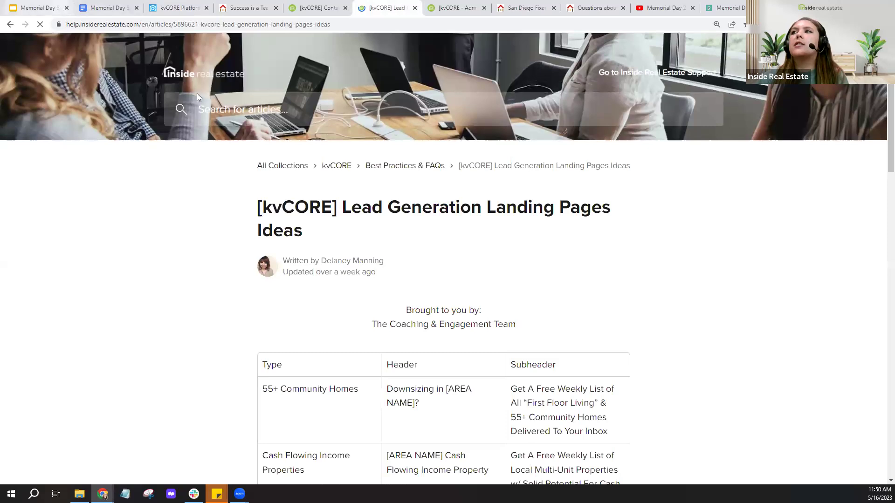
left_click(231, 109)
type("ma")
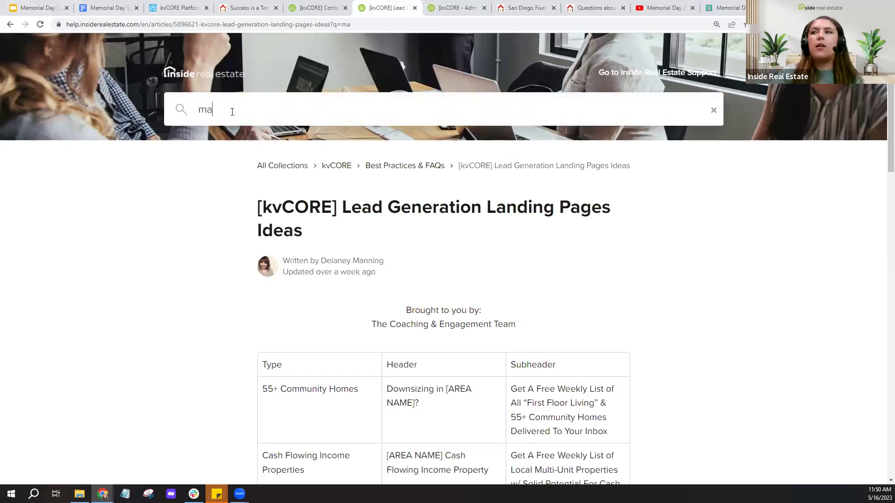
type("ss text")
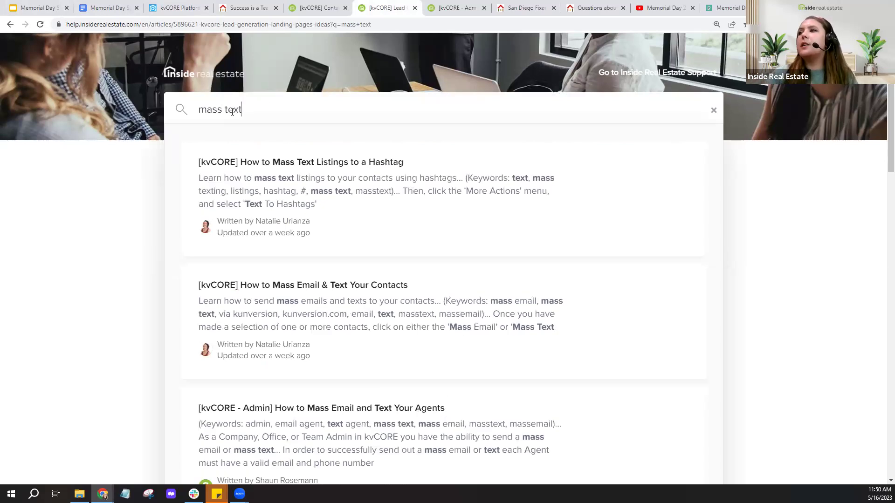
key("Return")
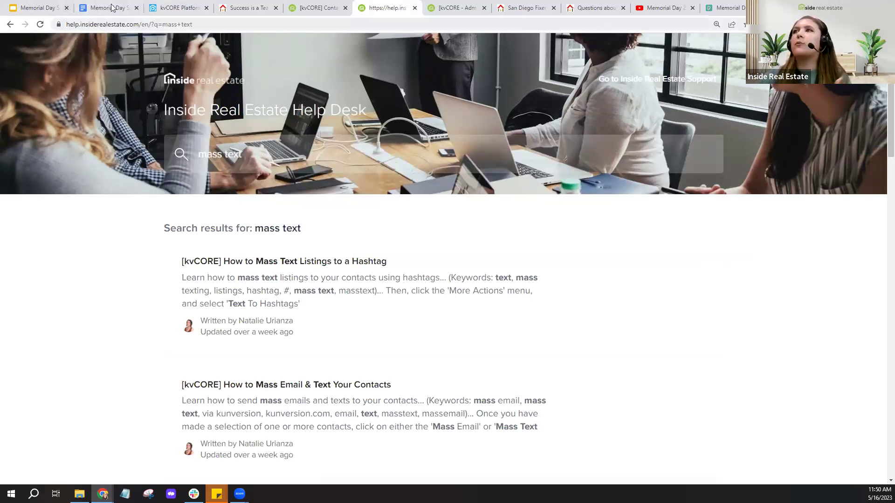
- Return to the scheduled email and replace the Newsletter template with the SM Memorial Day Email Template, found by searching "SM"
left_click(173, 4)
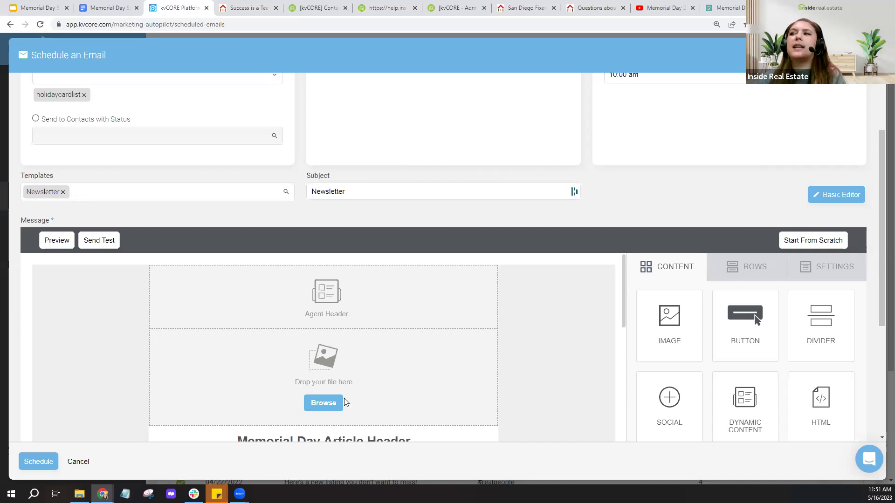
left_click(63, 192)
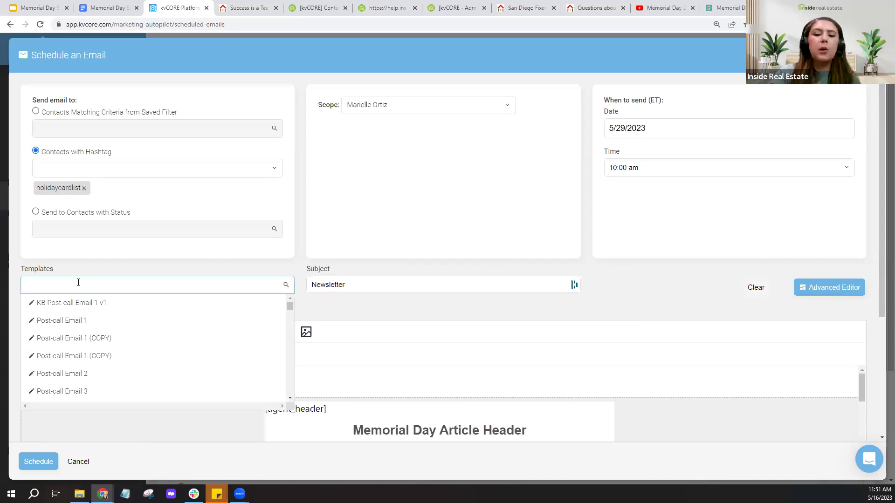
type("m")
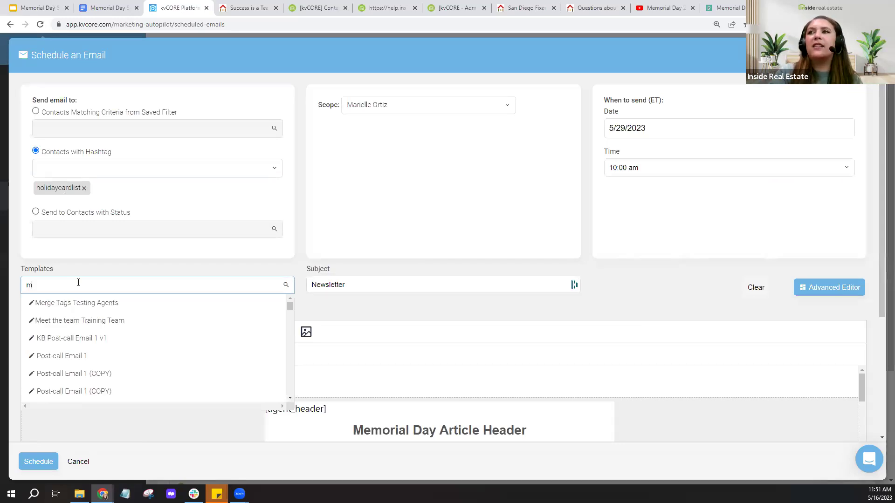
type("e")
key("BackSpace")
key("BackSpace")
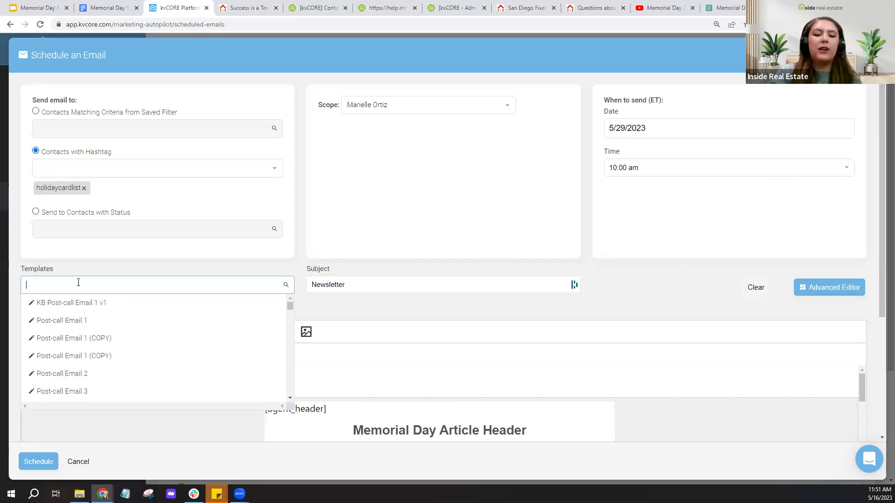
type("SM")
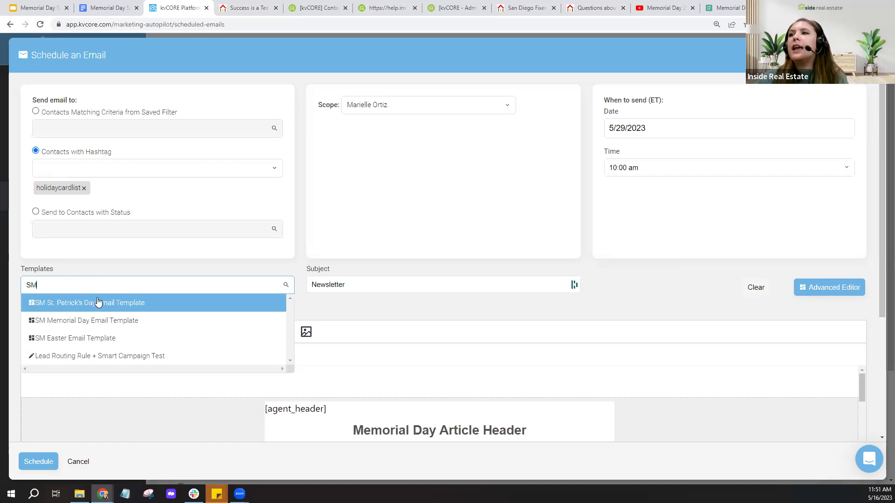
left_click(99, 326)
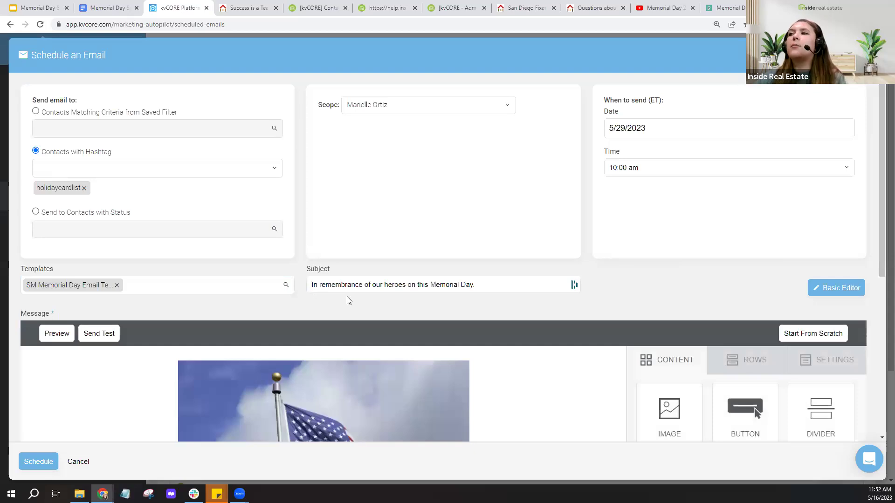
- Select the email's Search Homes for Sale button, then open the agent website's Find My Dreamhome search with filters and zoom its map to Los Angeles
scroll(518, 309, "down", 4)
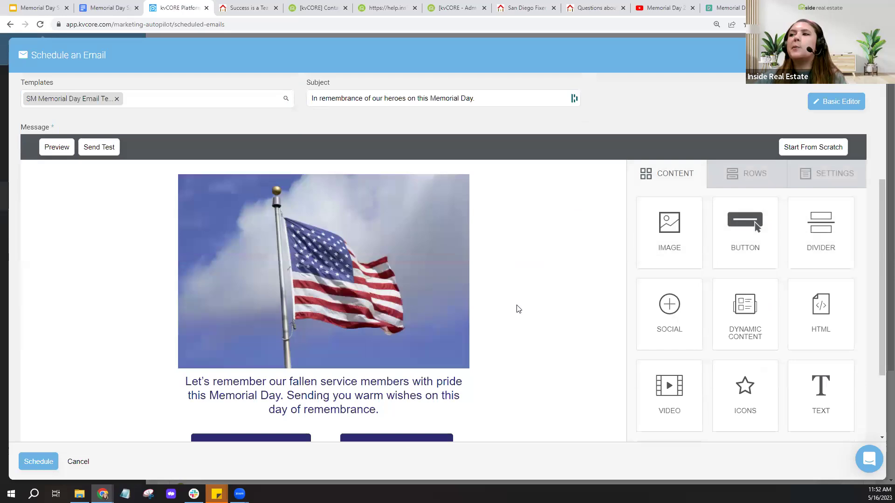
scroll(519, 309, "down", 1)
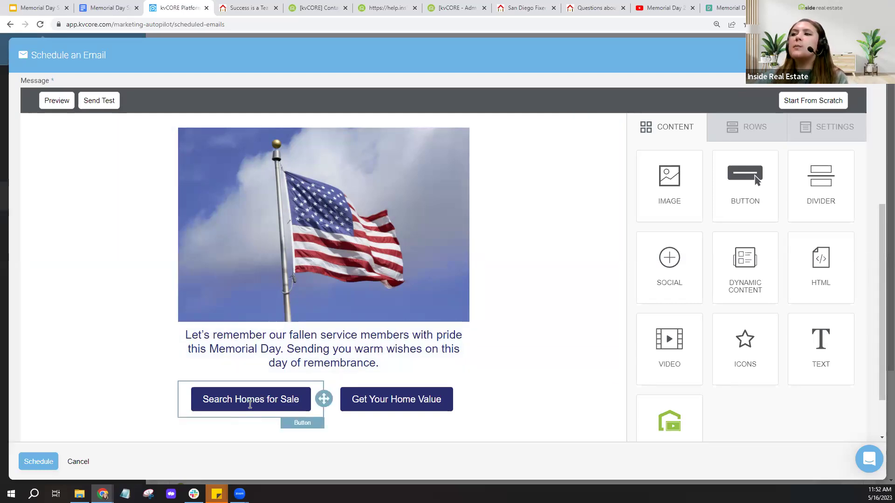
left_click(250, 405)
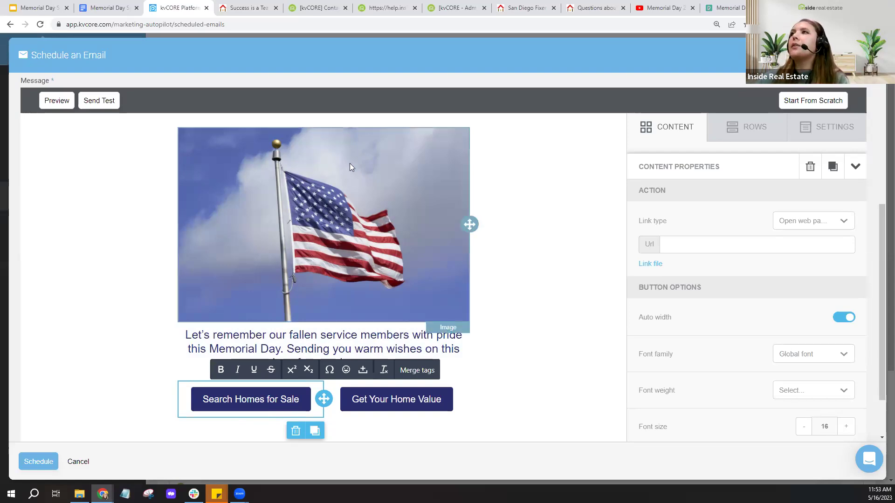
left_click(247, 9)
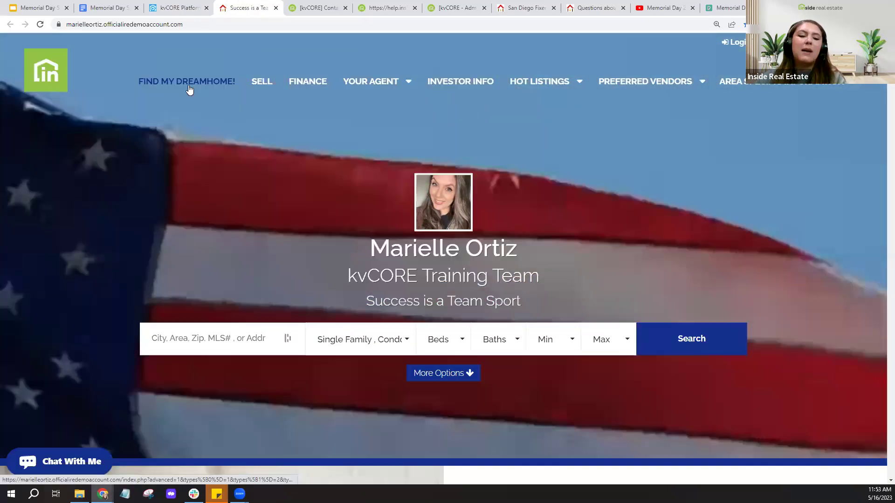
left_click(189, 89)
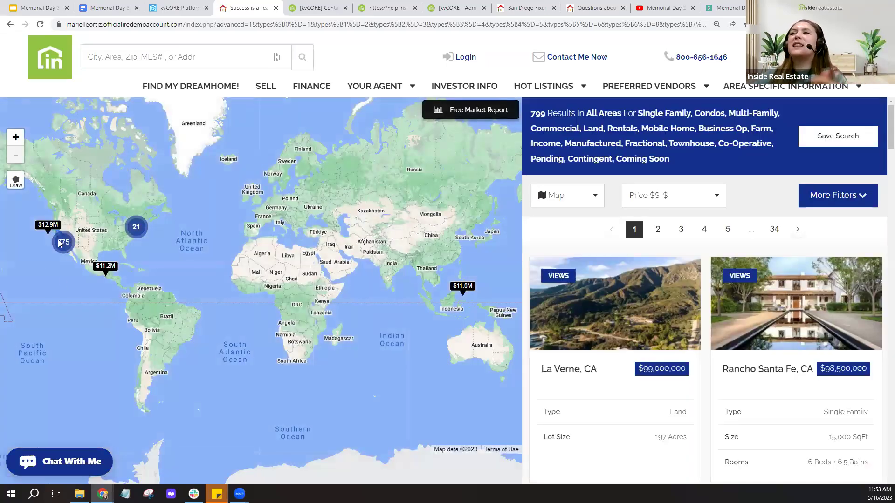
left_click(60, 241)
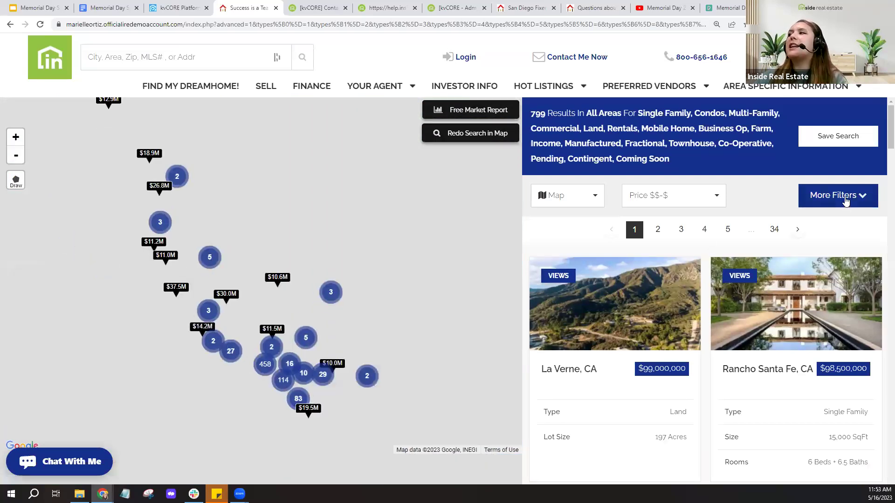
left_click(846, 205)
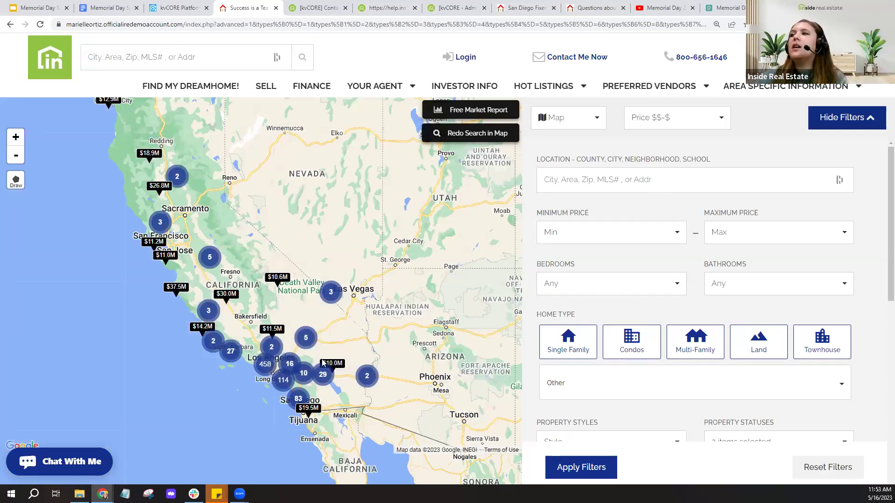
left_click(264, 367)
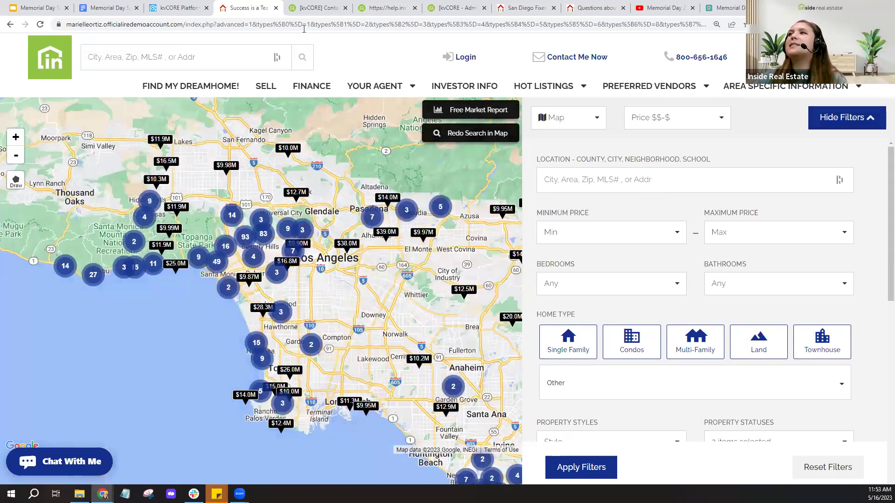
- Copy the home search page's URL into the Search Homes for Sale button's web page link and view the available link types
left_click(305, 25)
right_click(305, 26)
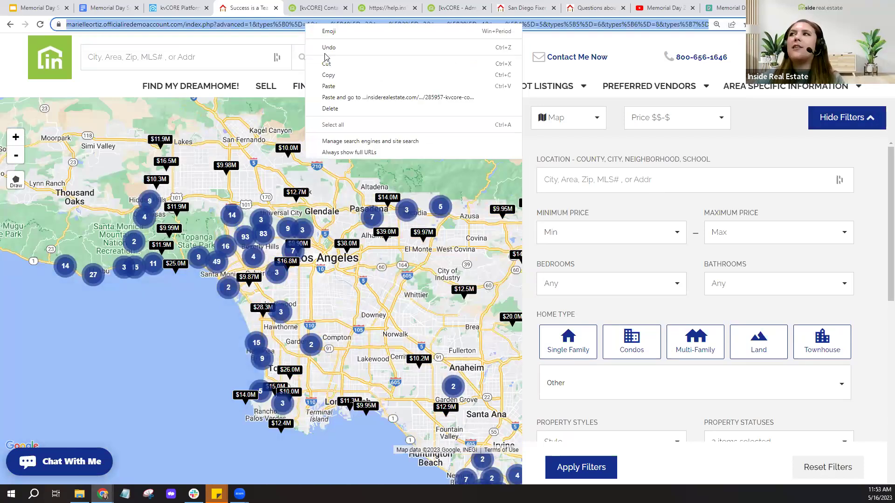
left_click(331, 77)
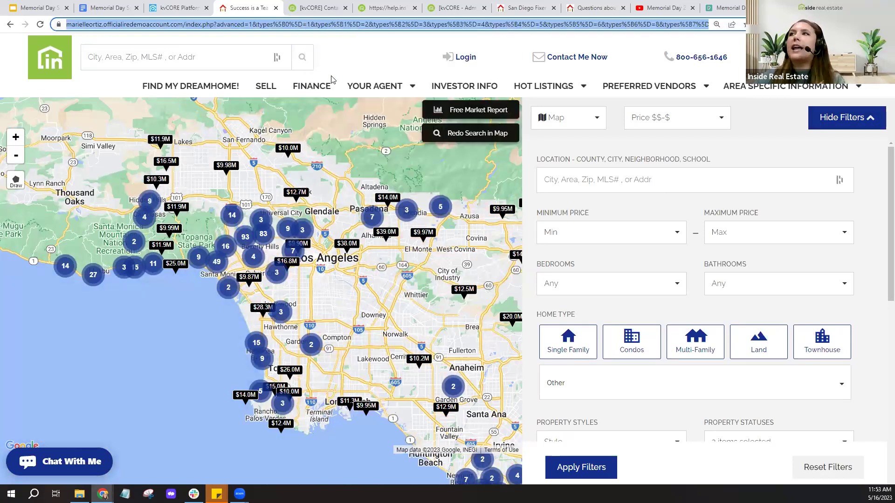
left_click(184, 8)
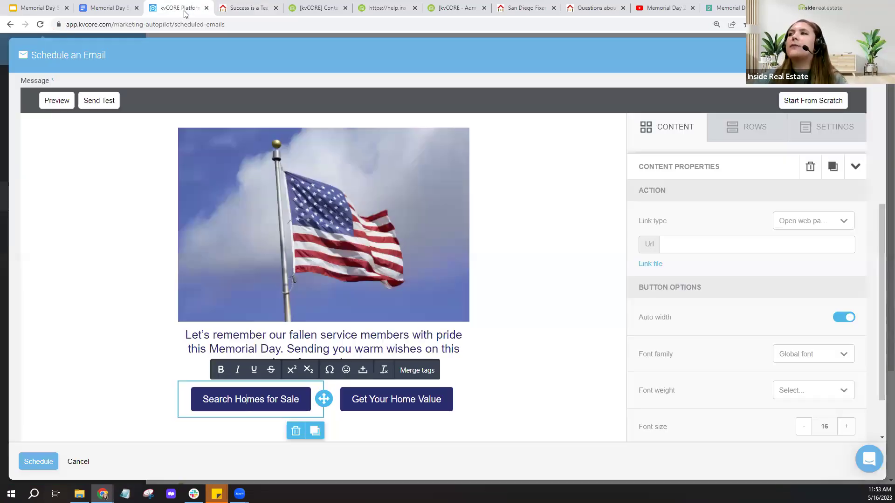
left_click(250, 404)
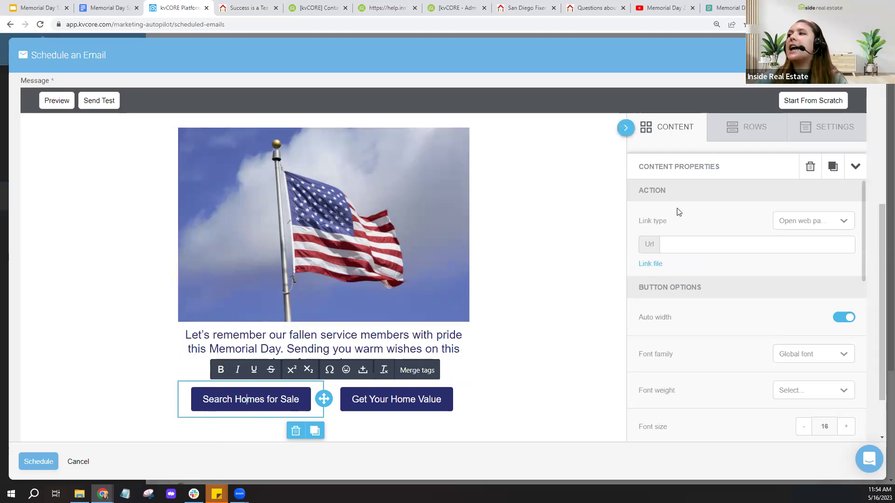
left_click(641, 224)
left_click(672, 246)
right_click(691, 245)
left_click(718, 314)
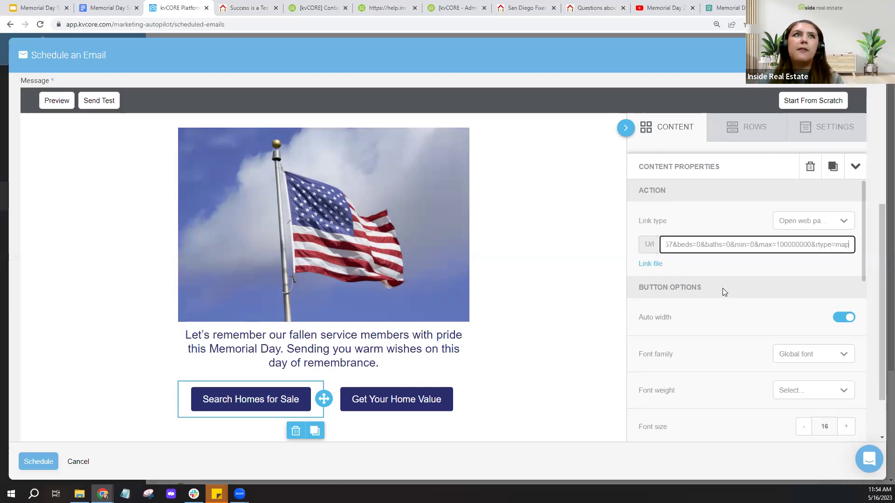
left_click(820, 227)
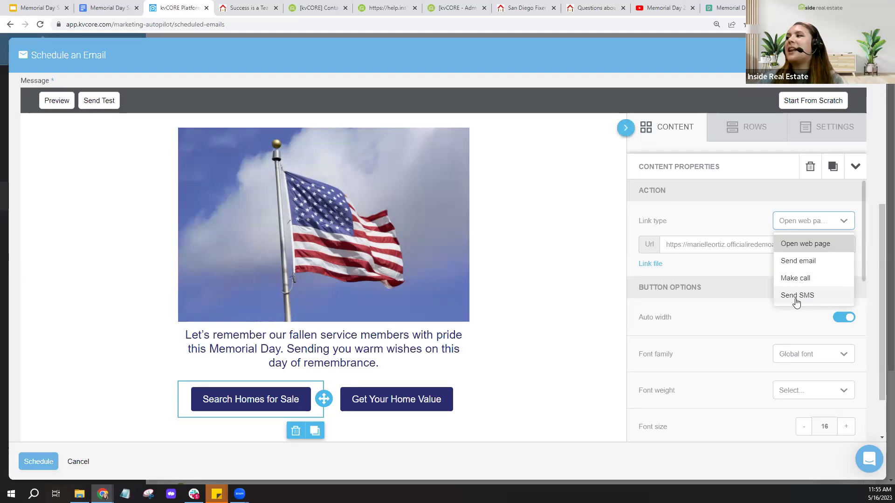
left_click(721, 269)
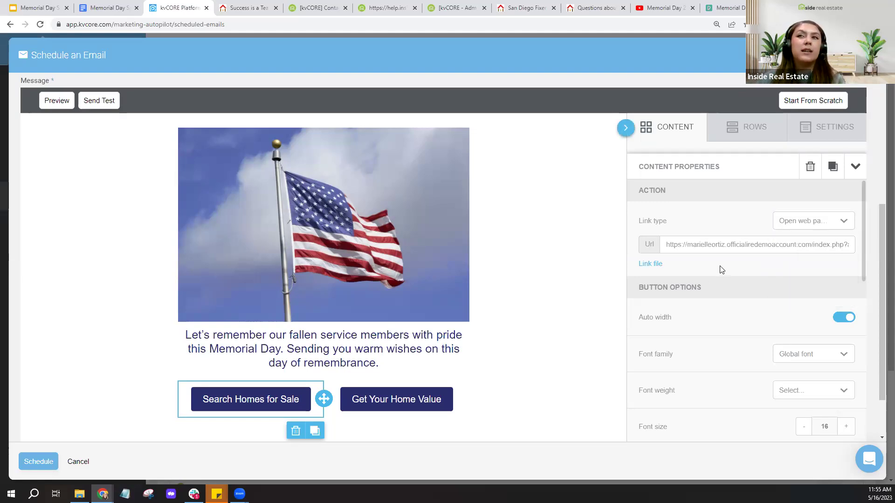
- Link the Get Your Home Value button to the agent website's /seller/valuation/ page by copying that page's URL
left_click(397, 400)
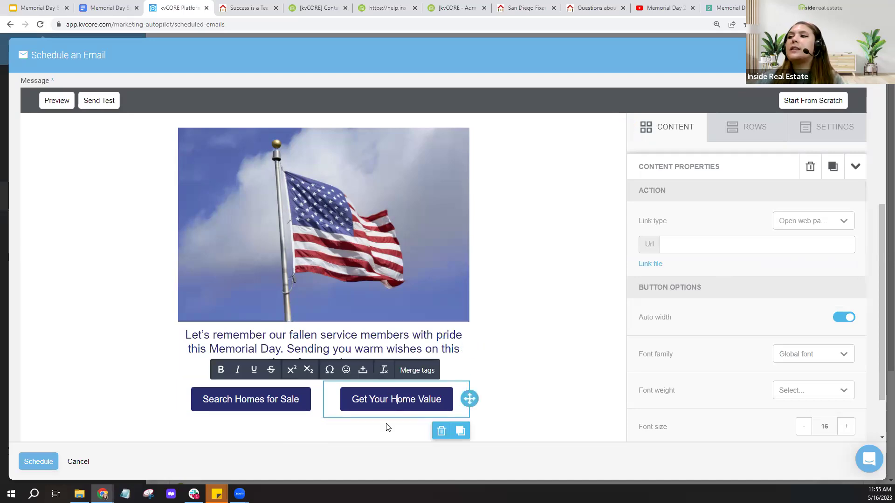
left_click(237, 6)
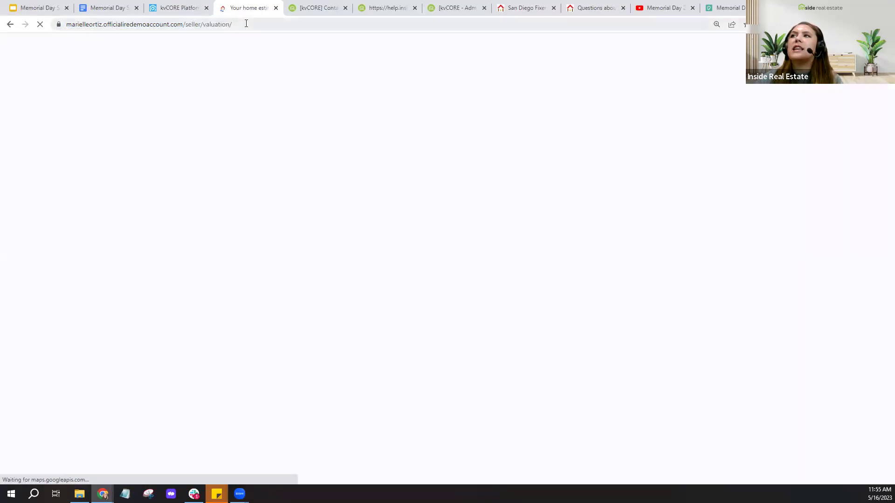
left_click(194, 24)
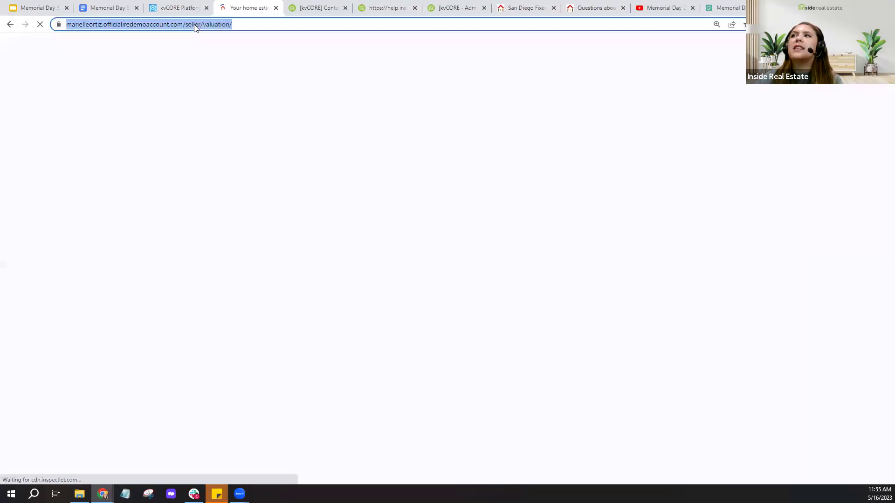
right_click(193, 25)
left_click(216, 77)
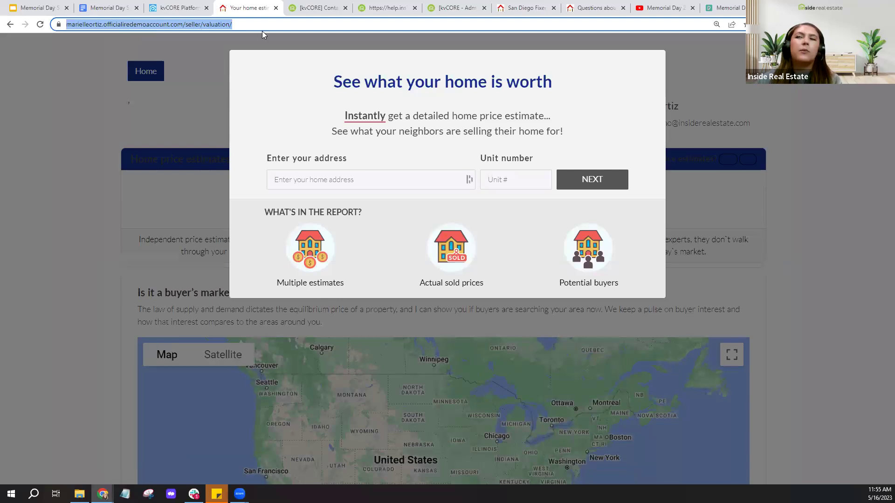
left_click(173, 11)
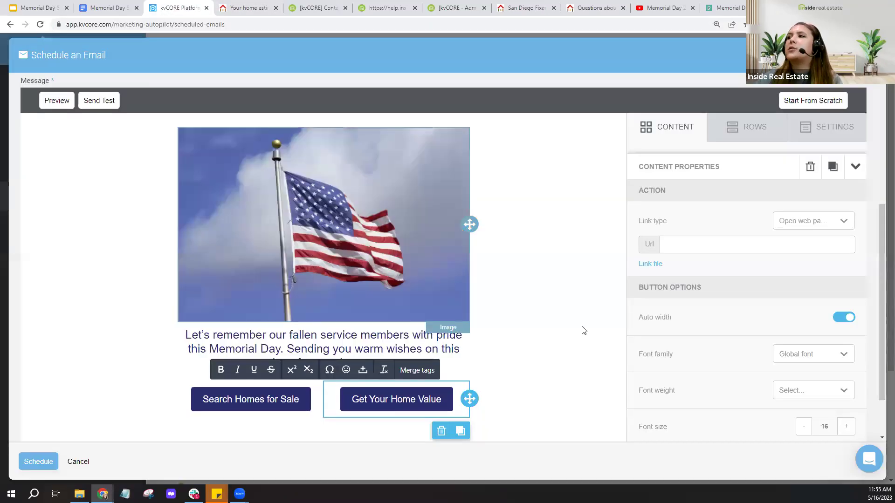
left_click(675, 243)
right_click(675, 243)
left_click(703, 315)
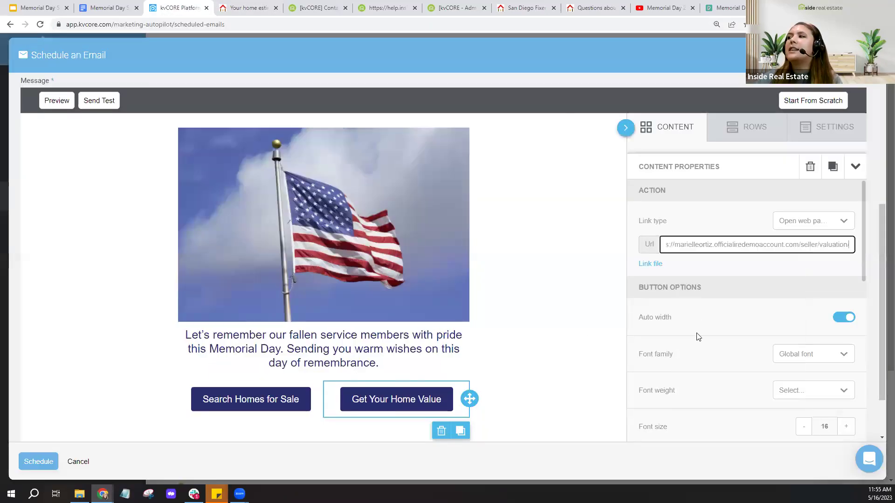
- Clear the link URLs from both the Get Your Home Value and Search Homes for Sale buttons
triple_click(735, 244)
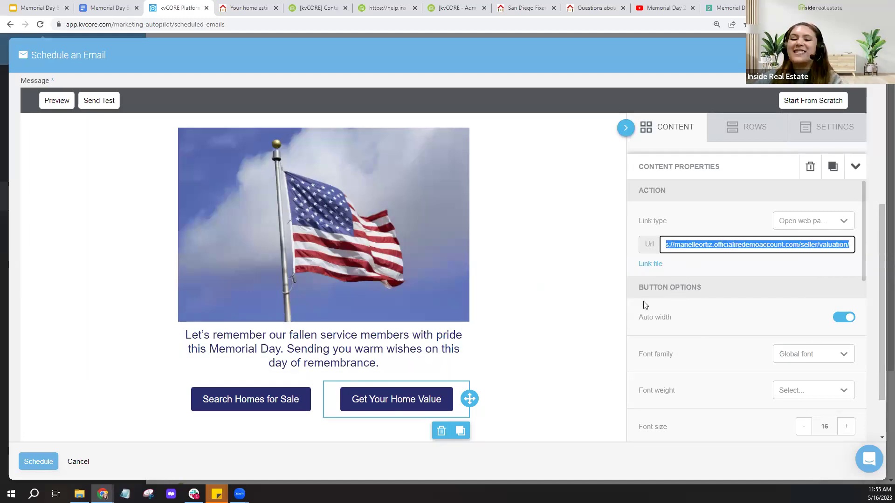
key("BackSpace")
left_click(260, 410)
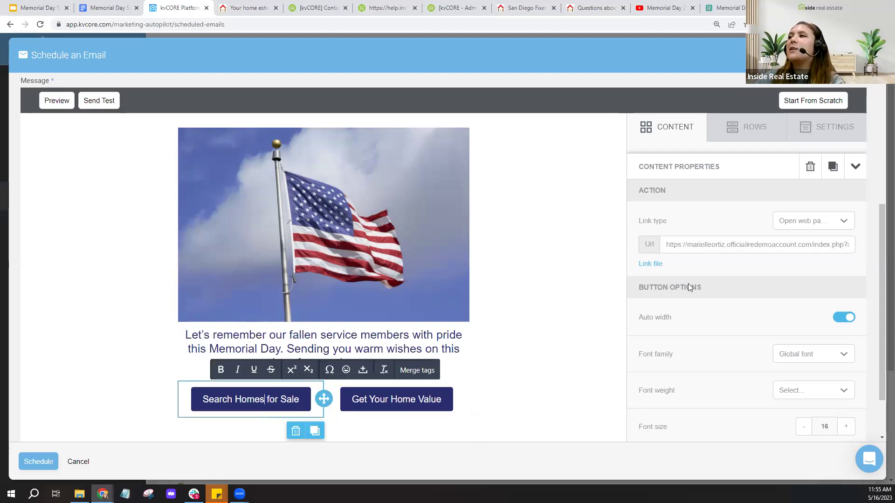
triple_click(736, 244)
key("BackSpace")
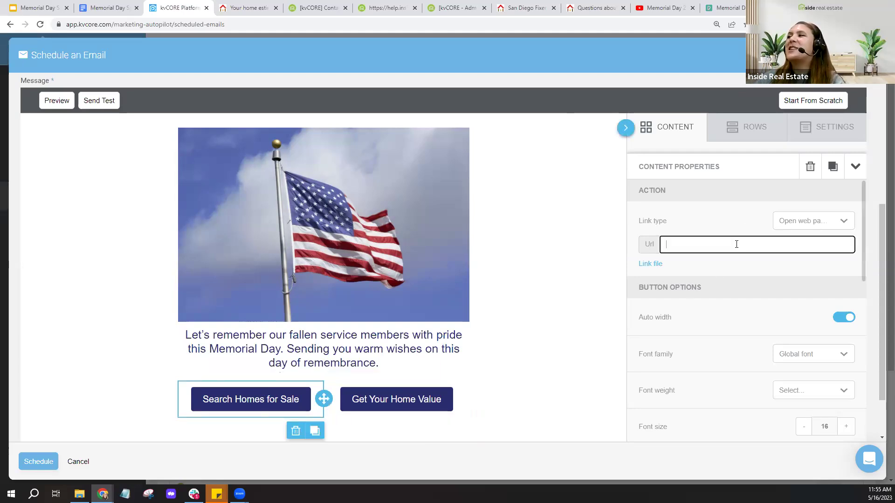
left_click(556, 331)
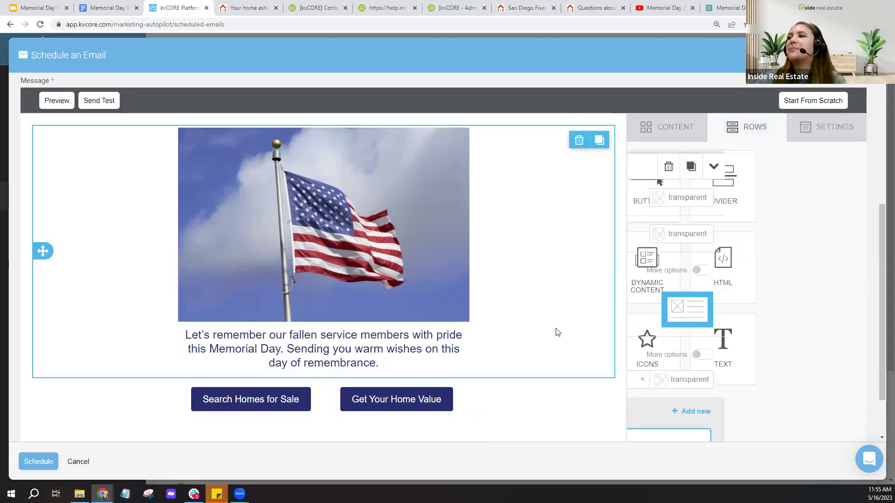
- Insert an empty video block directly below the flag image and view its URL and title properties
left_click(664, 136)
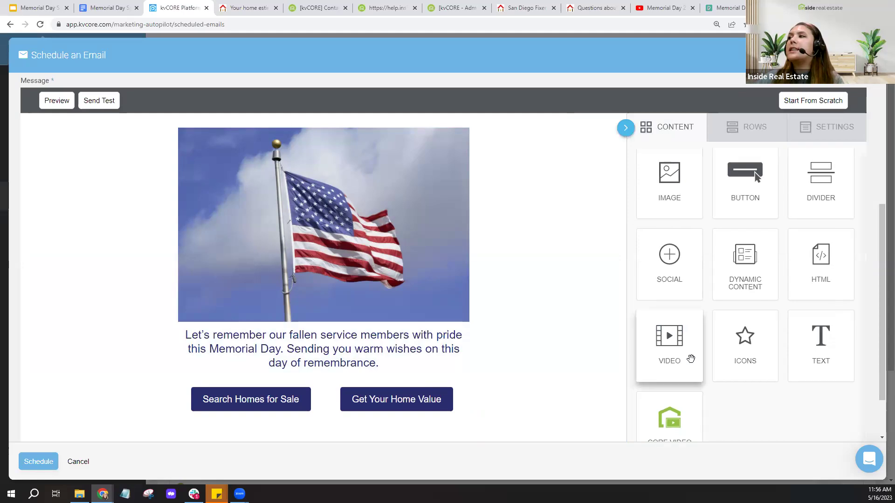
scroll(681, 359, "down", 1)
left_click_drag(678, 329, 367, 243)
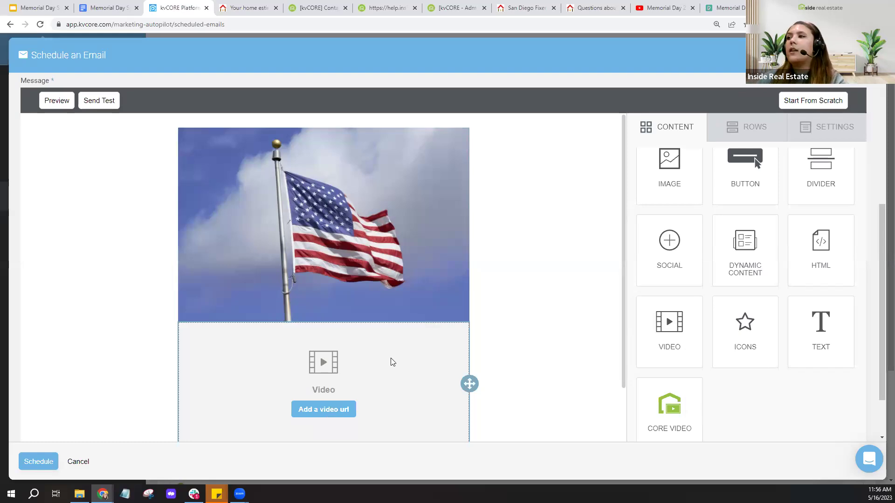
left_click(416, 376)
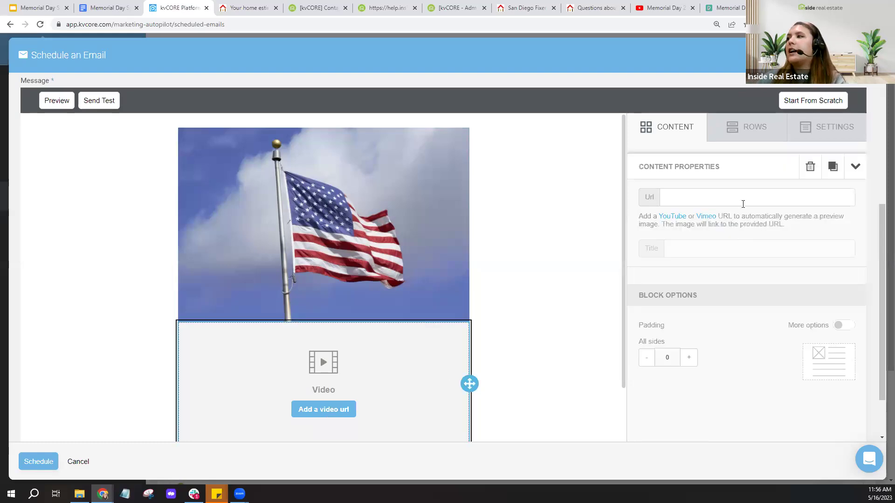
left_click(674, 130)
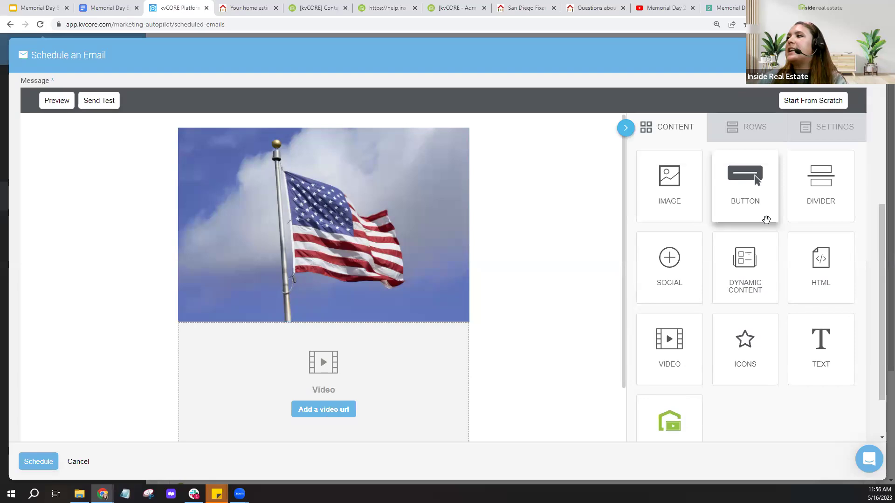
- Review the email's content blocks and send settings, and close the scheduling form, discarding the unsaved email
scroll(765, 218, "down", 1)
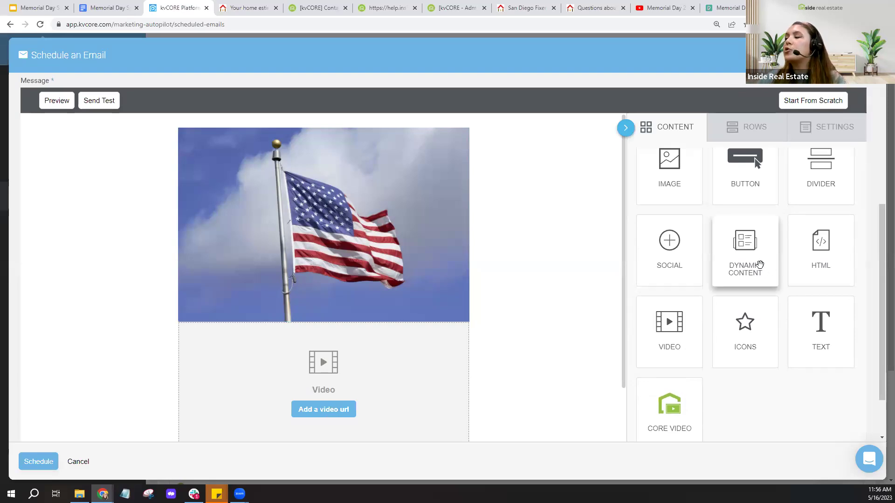
scroll(752, 275, "up", 1)
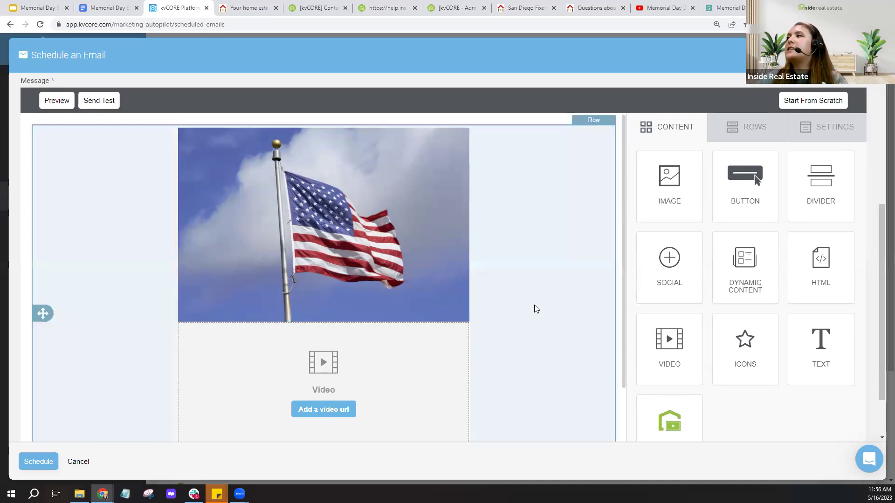
scroll(534, 308, "down", 2)
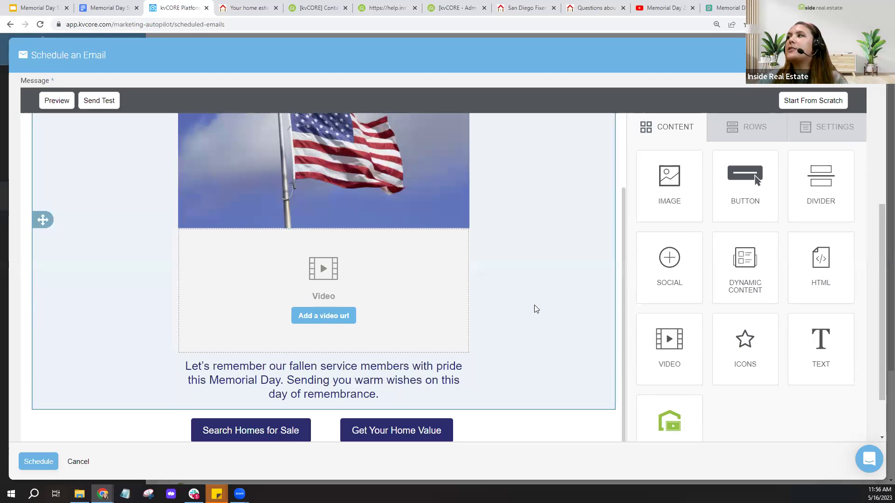
scroll(534, 305, "up", 2)
scroll(621, 202, "up", 5)
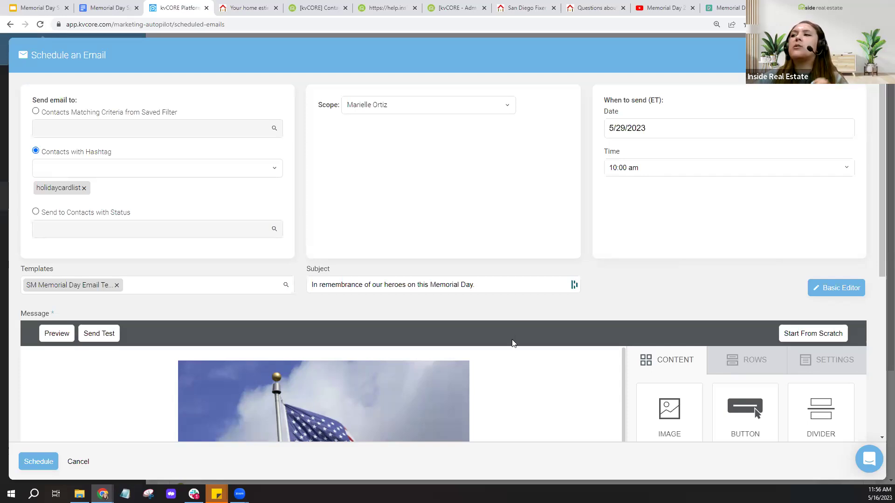
scroll(335, 354, "down", 1)
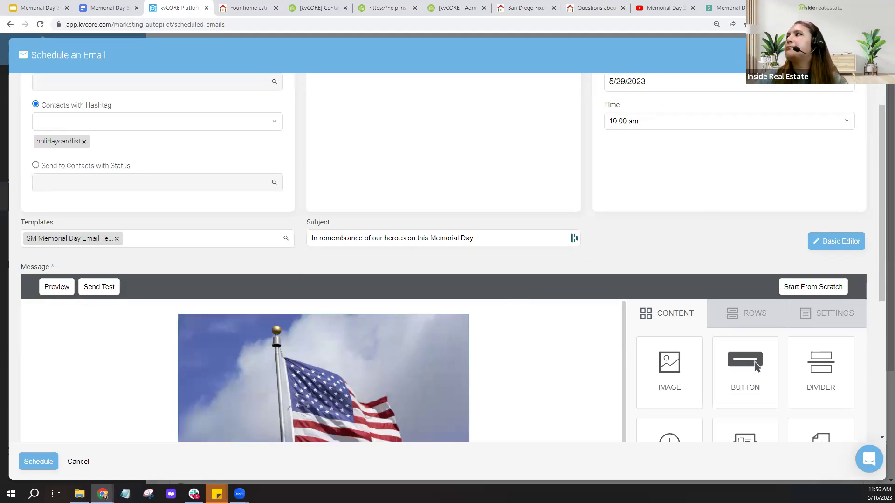
left_click(875, 55)
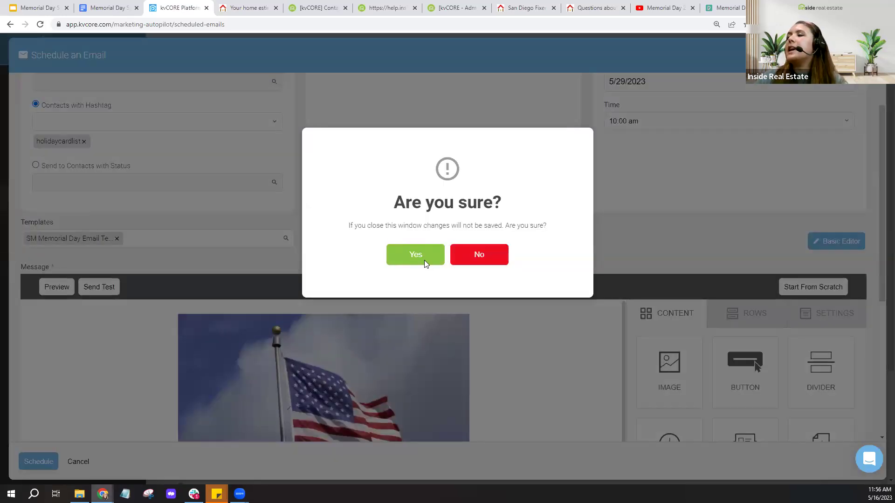
left_click(424, 260)
- Switch to the Memorial Day Special Google Docs handout and highlight the Smart Campaign sharing token
left_click(110, 3)
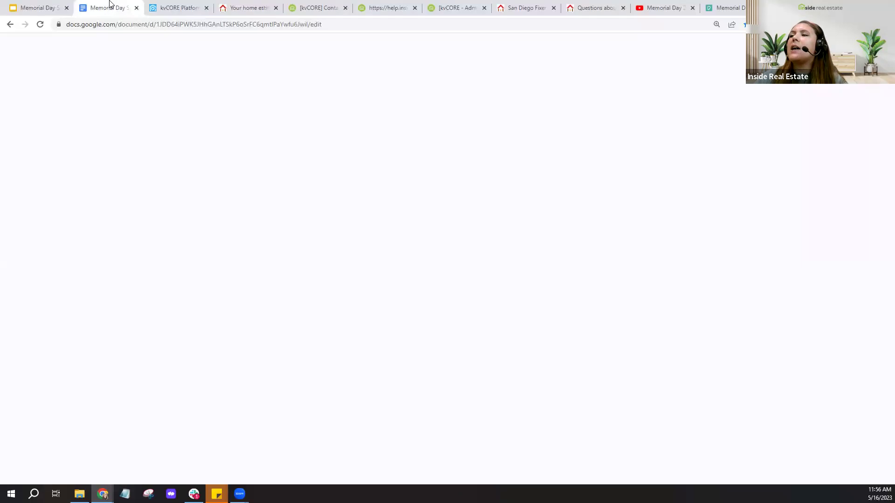
left_click_drag(404, 277, 583, 278)
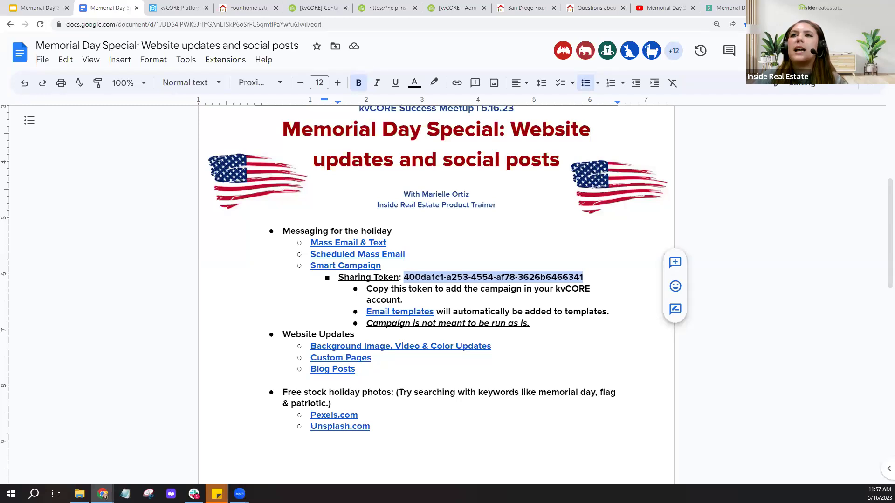
key("alt+Tab")
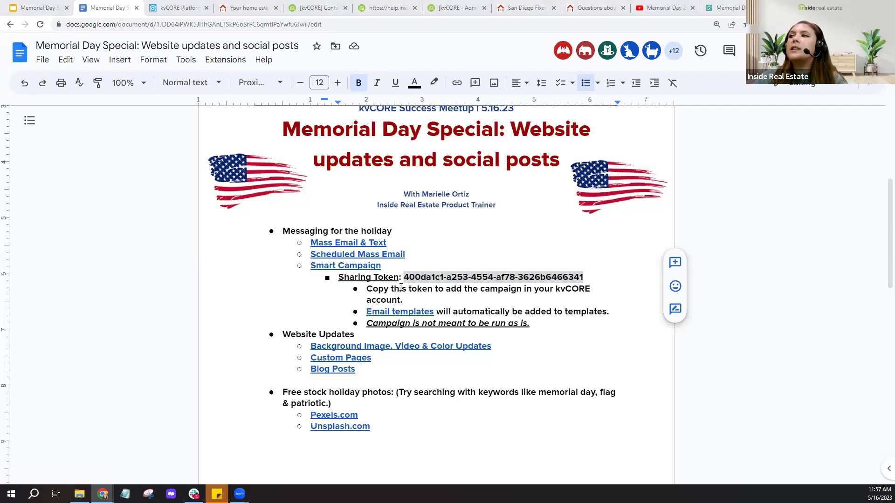
- Return to kvCORE, go to Smart Campaigns and open the field for copying a campaign by its token
left_click(184, 7)
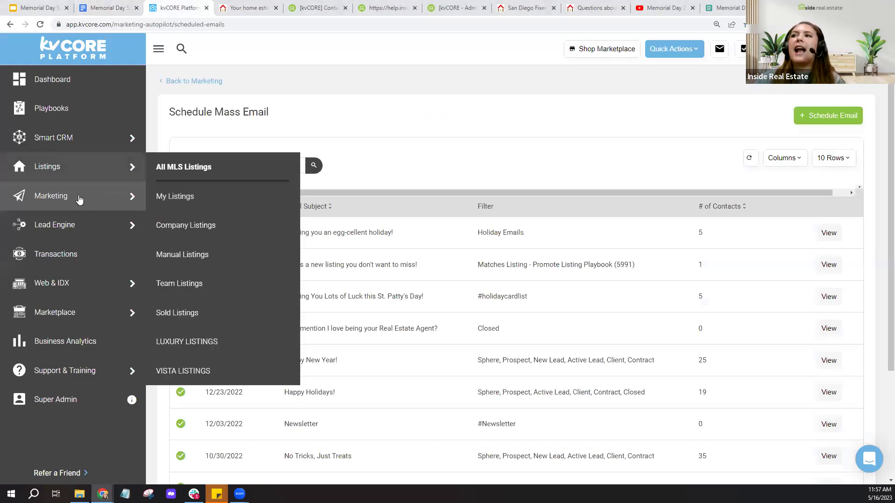
mouse_move(53, 200)
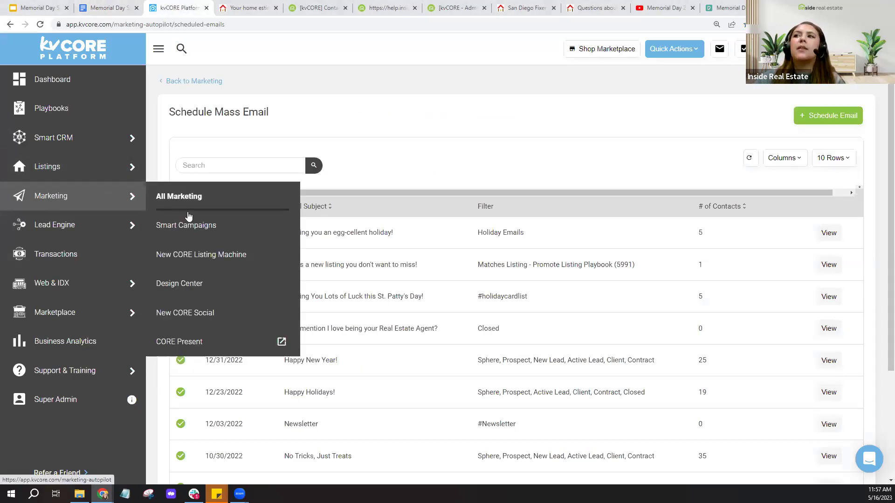
left_click(191, 238)
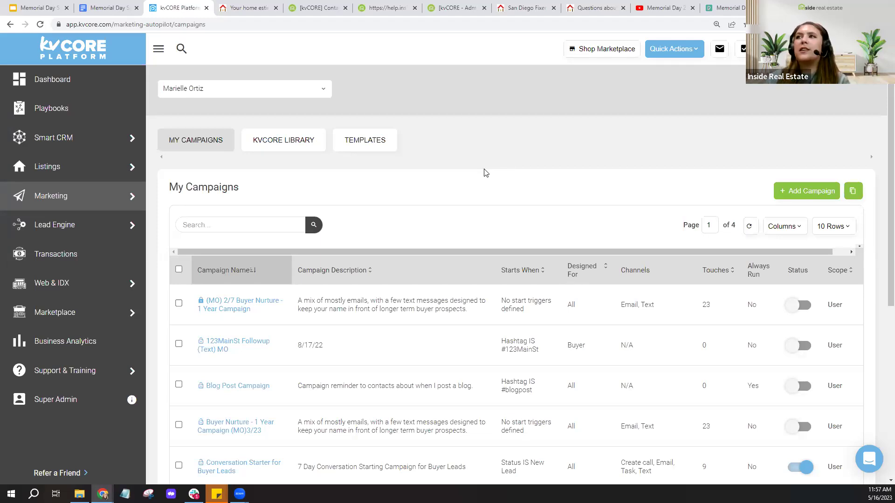
mouse_move(133, 199)
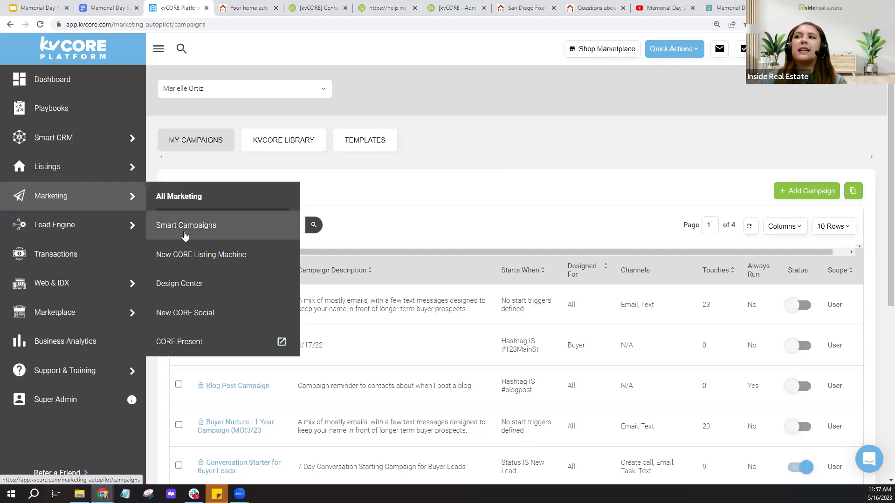
left_click(804, 199)
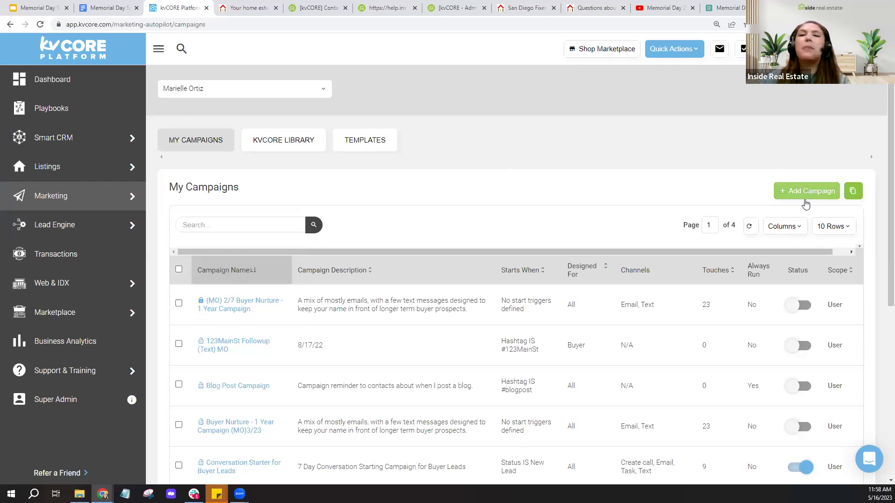
left_click(852, 198)
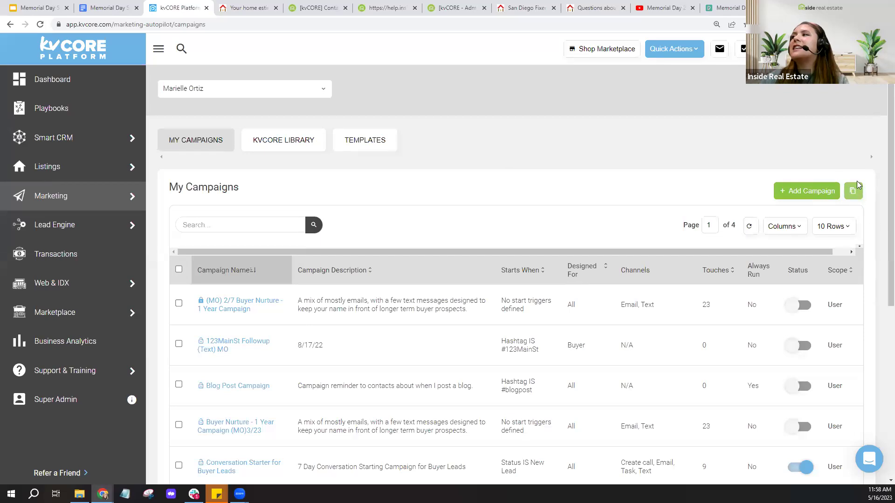
left_click(858, 198)
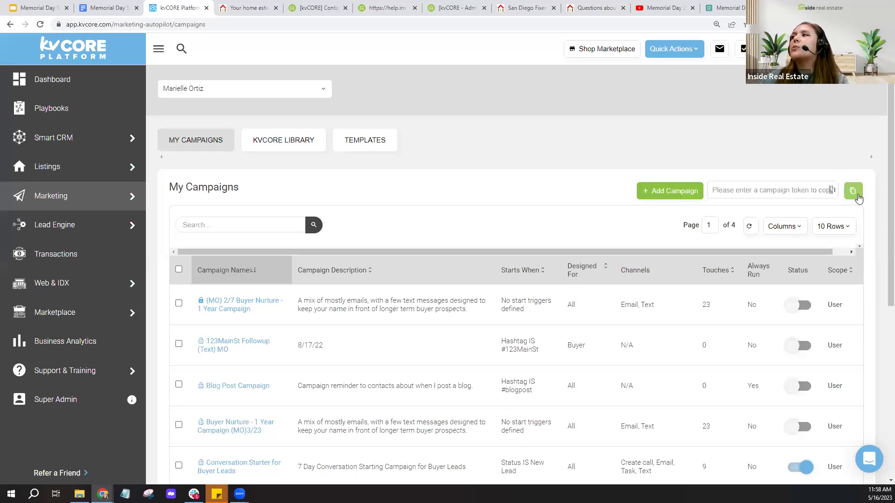
left_click(757, 192)
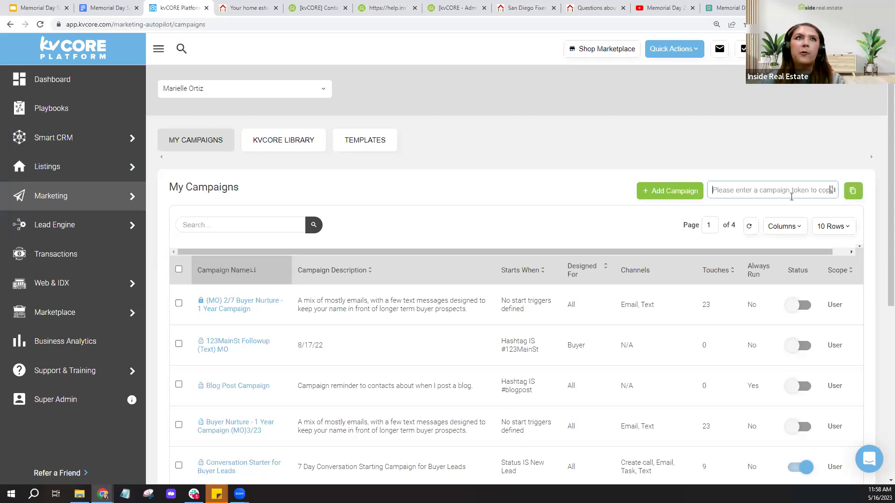
- Select the campaign sharing token in the Google Docs handout again and return to kvCORE's My Campaigns list
left_click(108, 9)
left_click_drag(404, 280, 583, 281)
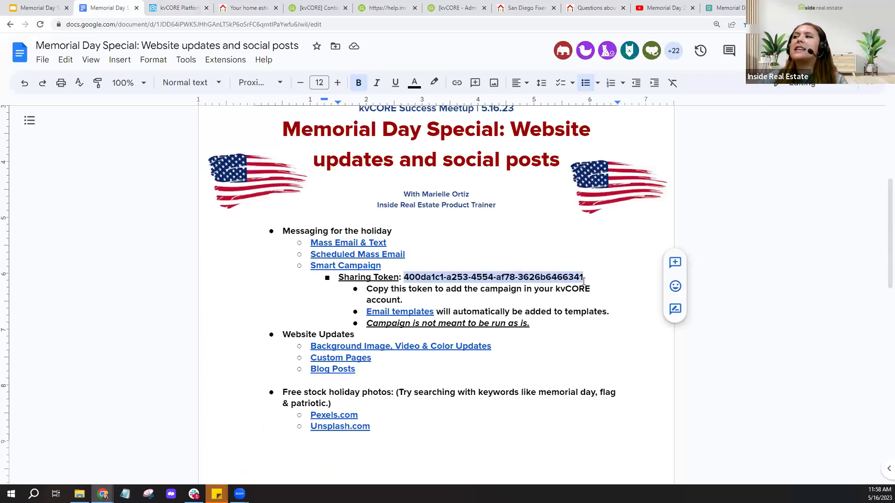
left_click(181, 6)
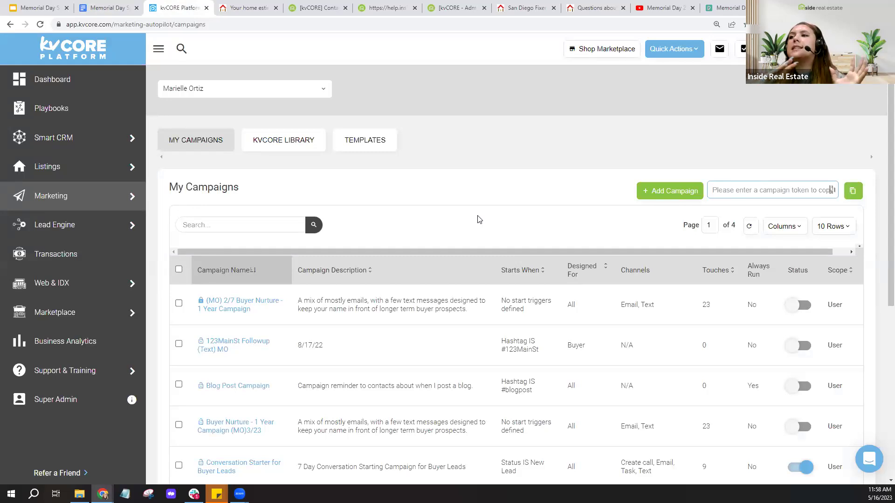
- Search My Campaigns for "SM" and examine the start trigger of the Memorial Day email templates campaign
left_click(252, 227)
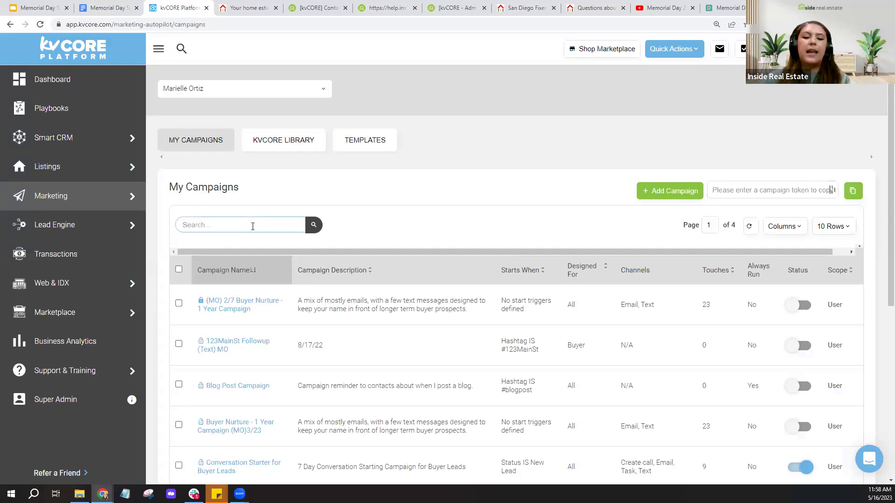
type("SM")
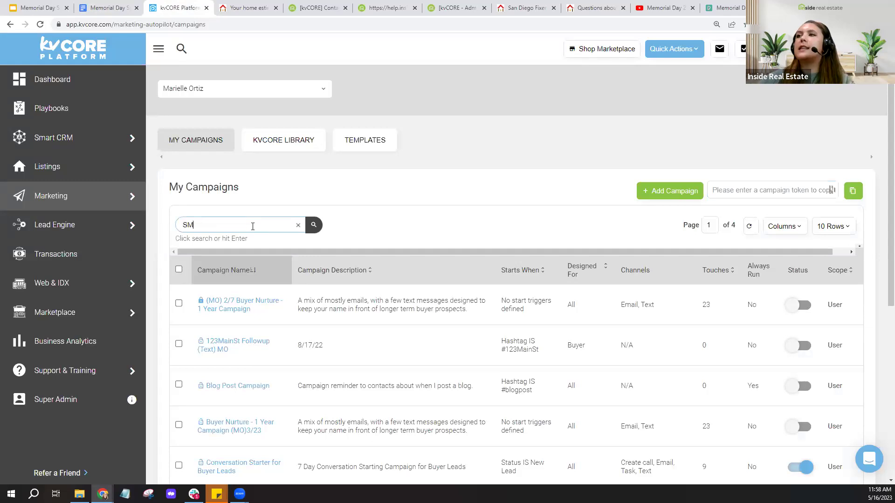
key("Return")
scroll(362, 196, "down", 2)
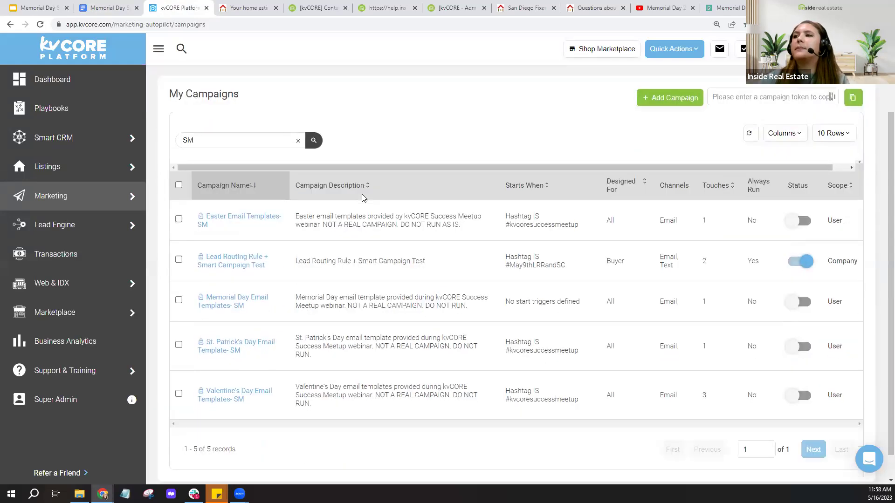
scroll(363, 198, "down", 1)
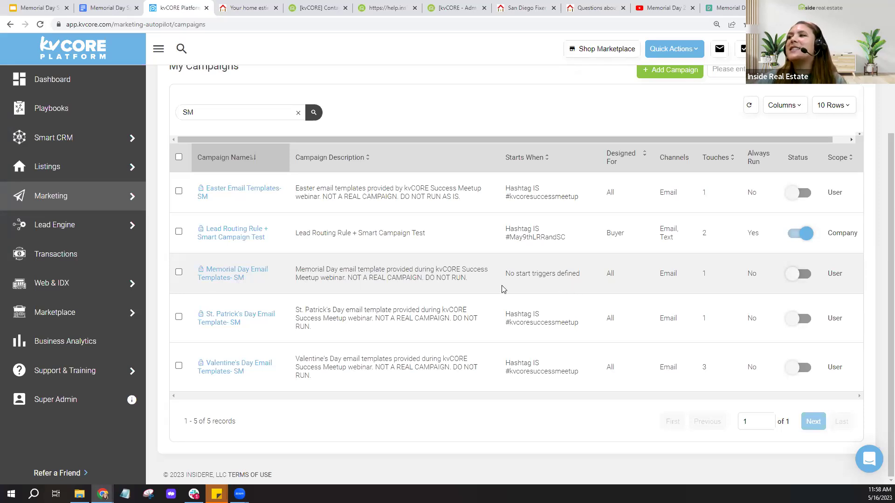
left_click_drag(504, 274, 593, 278)
left_click(587, 282)
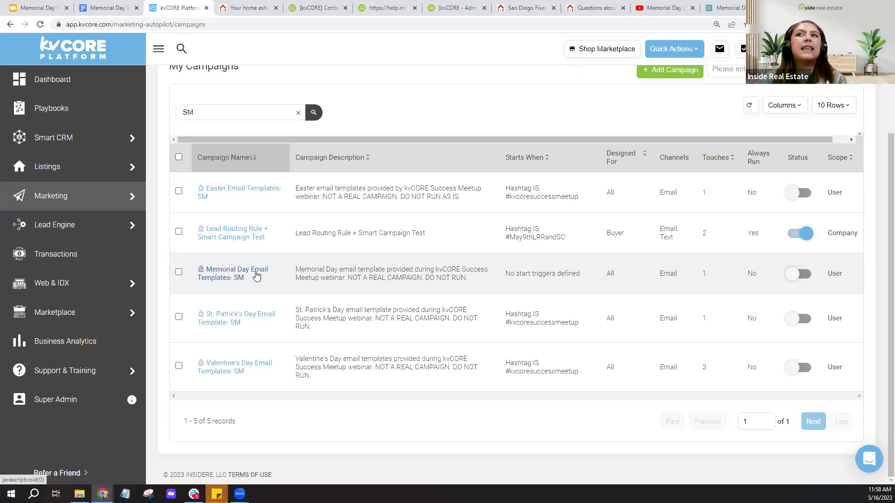
- Select the Memorial Day Email Templates- SM campaign in the My Campaigns list
scroll(280, 261, "up", 3)
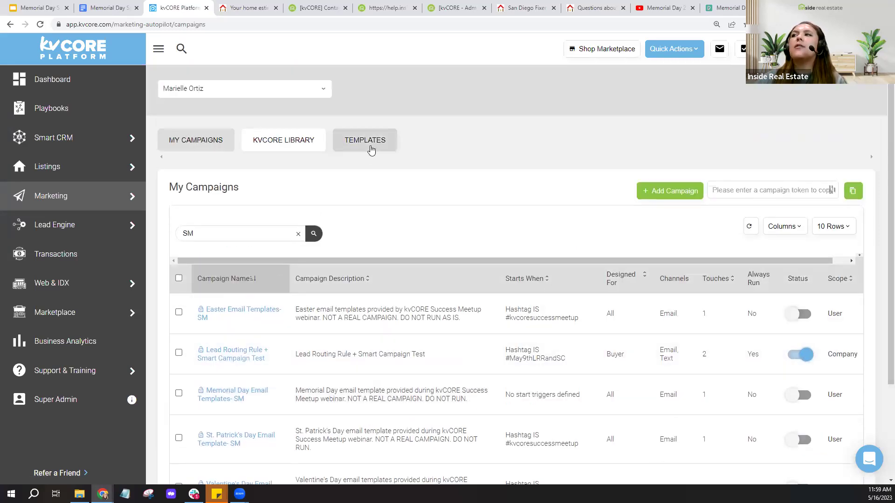
left_click(371, 149)
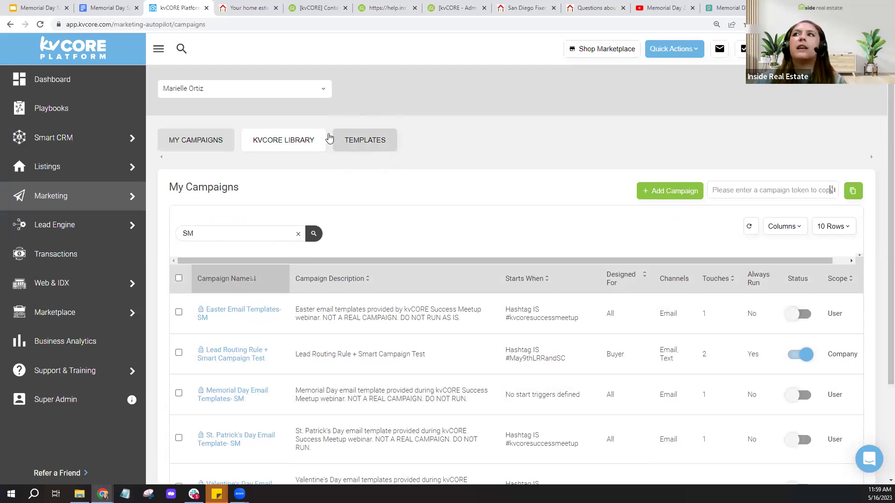
mouse_move(121, 139)
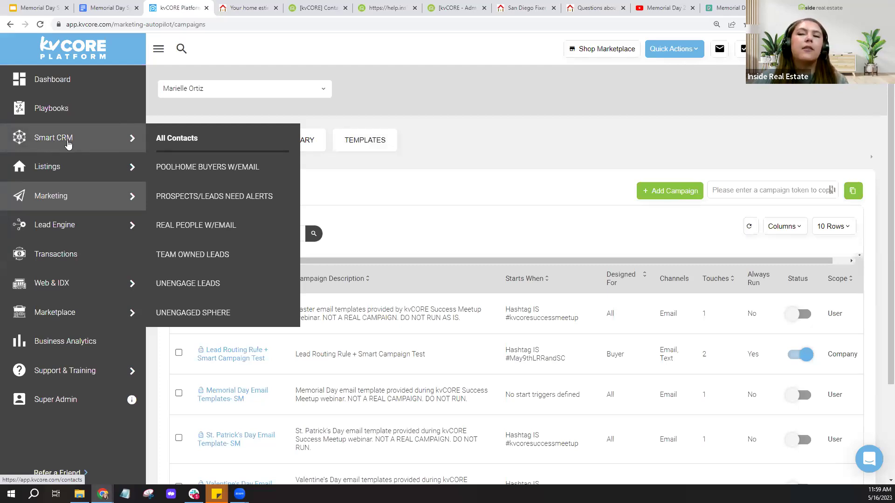
mouse_move(71, 208)
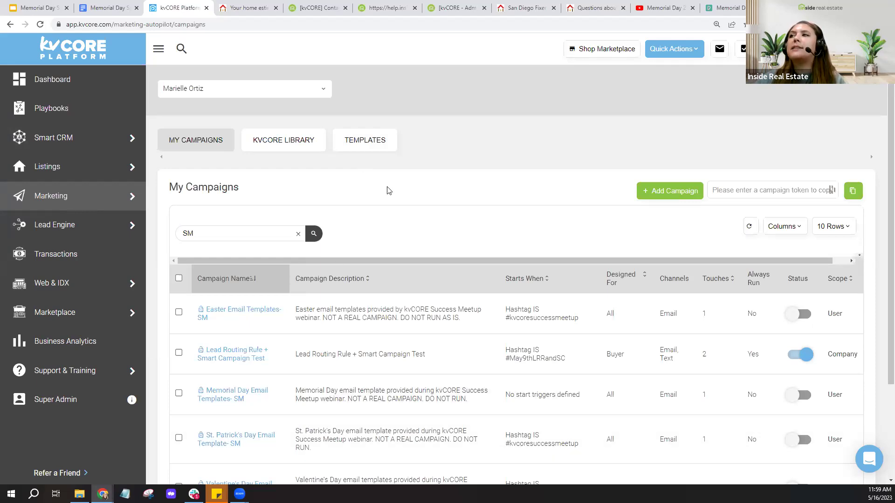
left_click(366, 146)
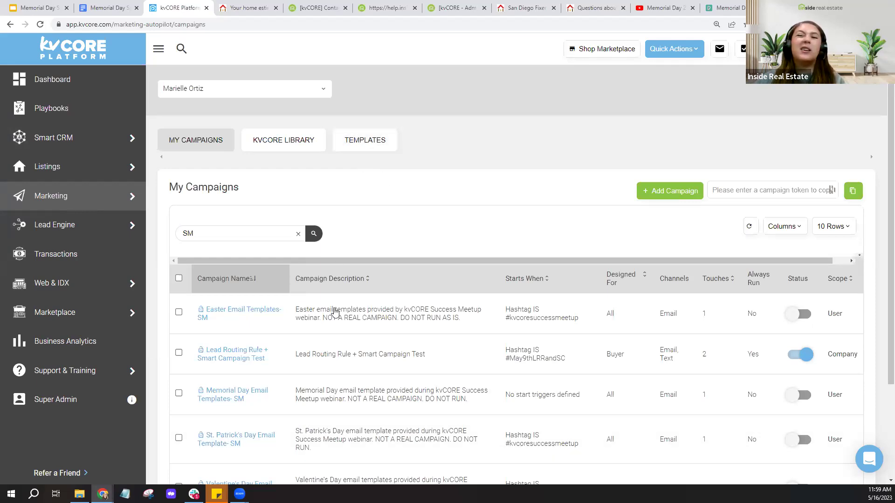
left_click(178, 394)
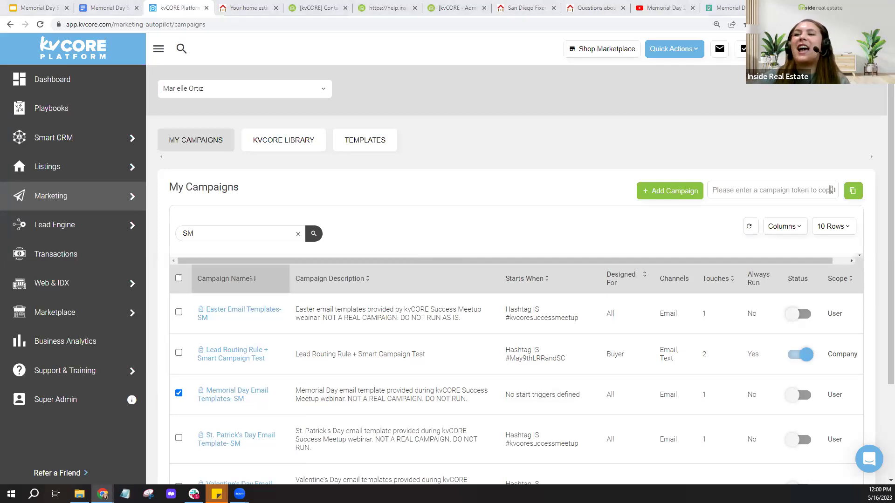
- View the agent website's home page with its flag video background, and return to the kvCORE campaigns list
left_click(249, 8)
left_click(11, 26)
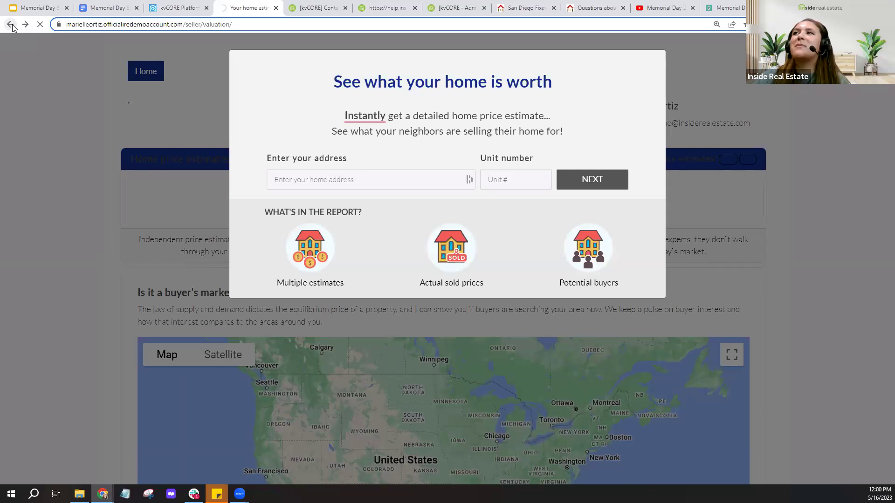
left_click(11, 25)
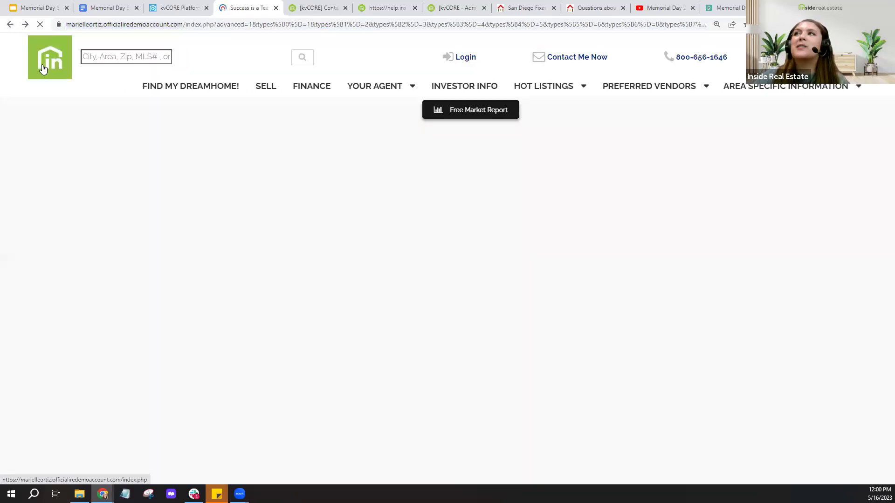
left_click(43, 68)
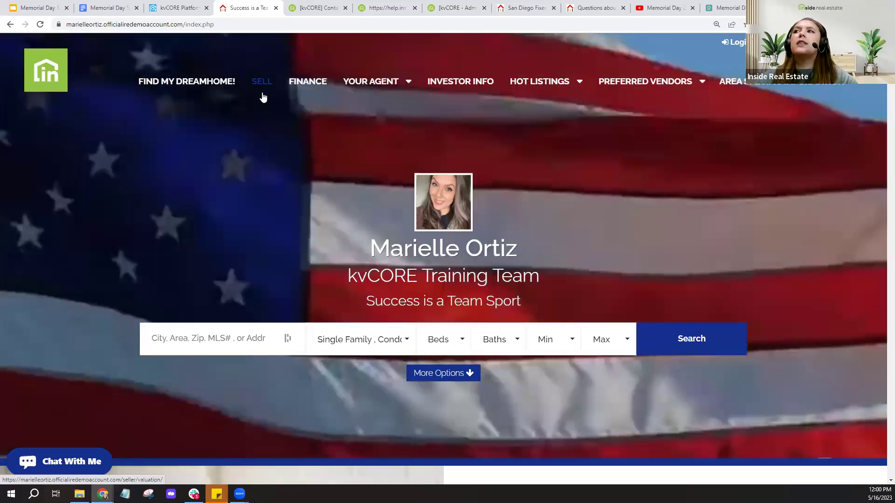
left_click(261, 97)
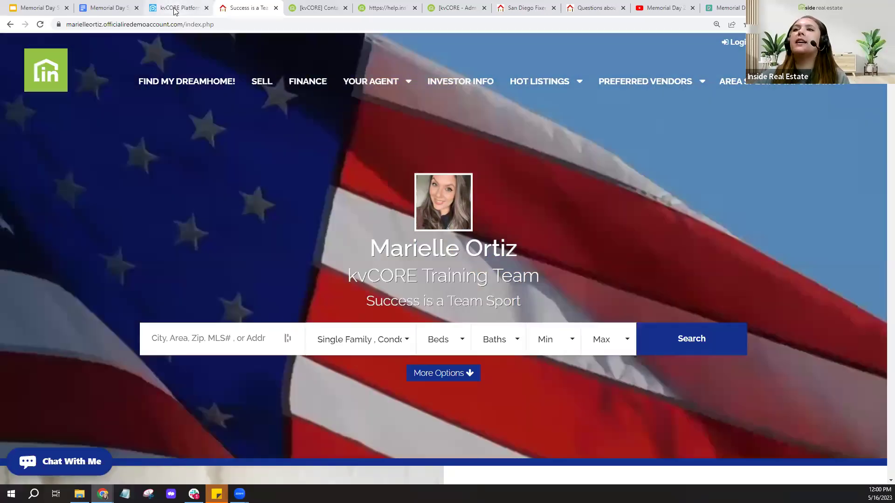
left_click(174, 10)
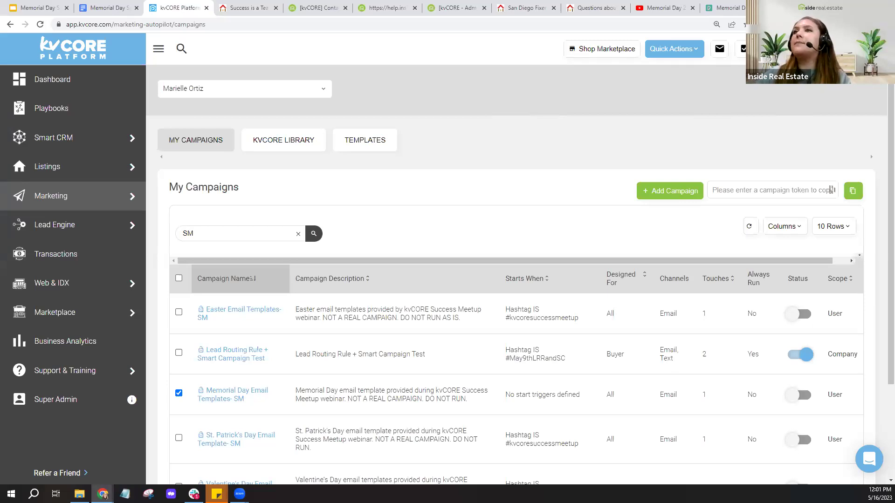
- Check the agent website's address in the account menu, view its home page, and return to the Google Docs handout
left_click(792, 48)
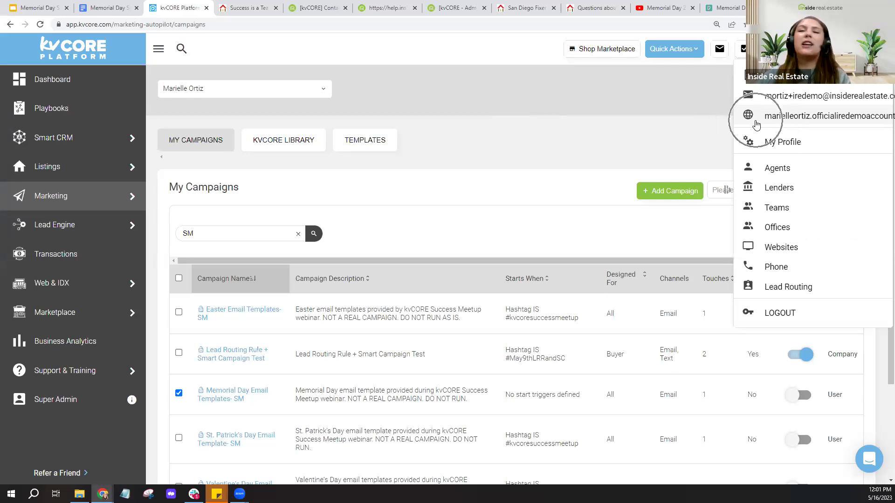
left_click(300, 74)
left_click(234, 12)
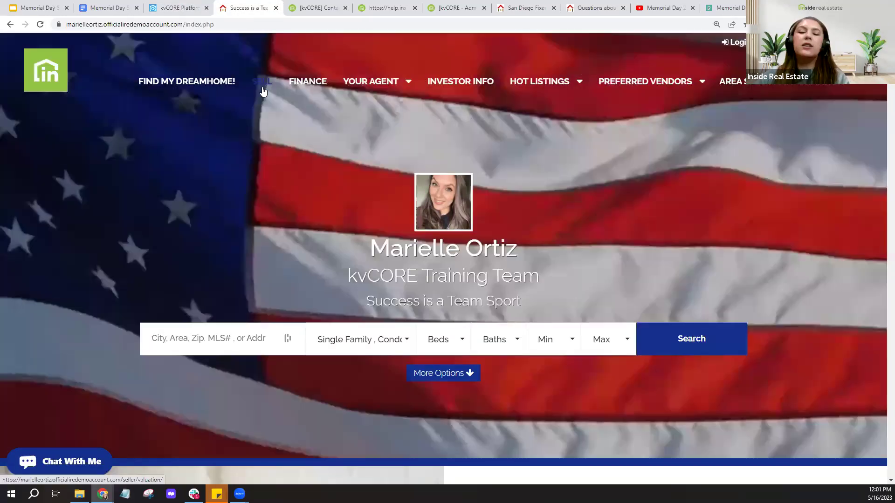
left_click(262, 91)
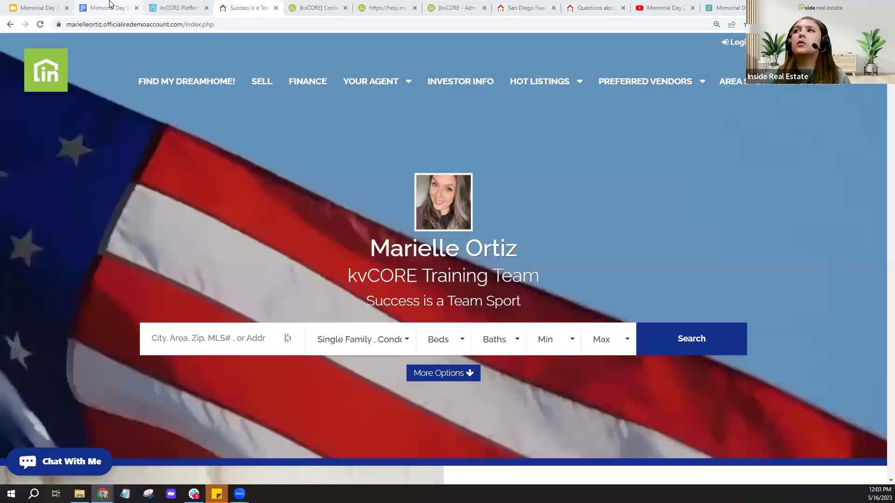
key("ctrl+2")
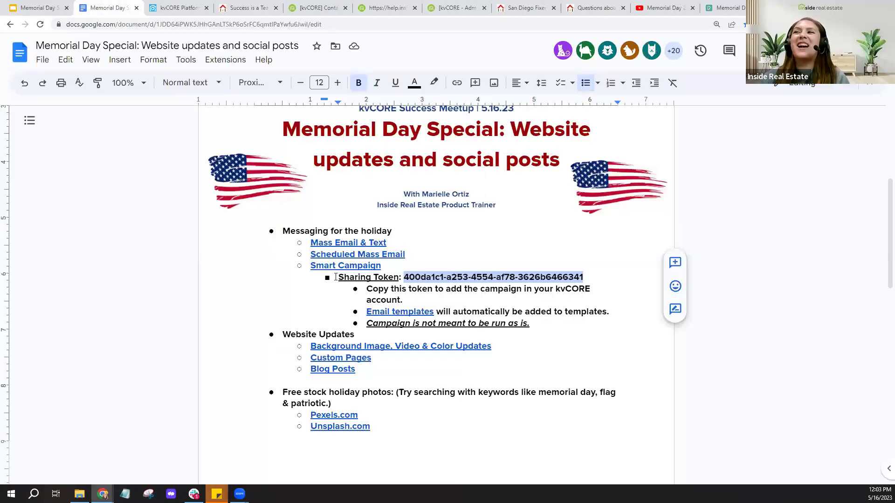
left_click(357, 270)
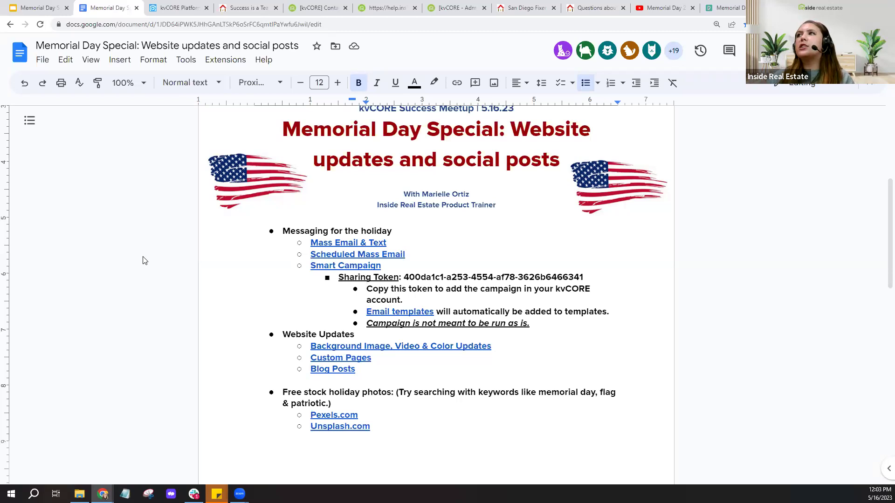
- Open the Add Contact form in kvCORE's Smart CRM, review its contact info and permission fields, and close it
left_click(184, 7)
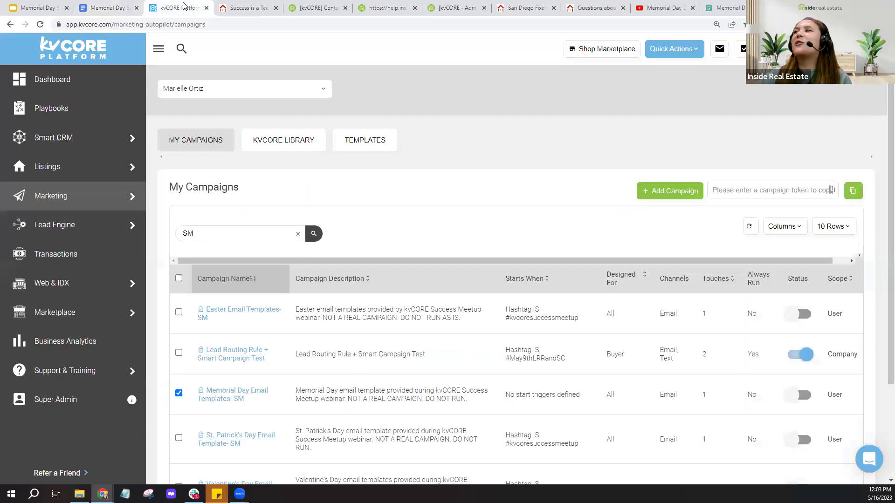
left_click(111, 145)
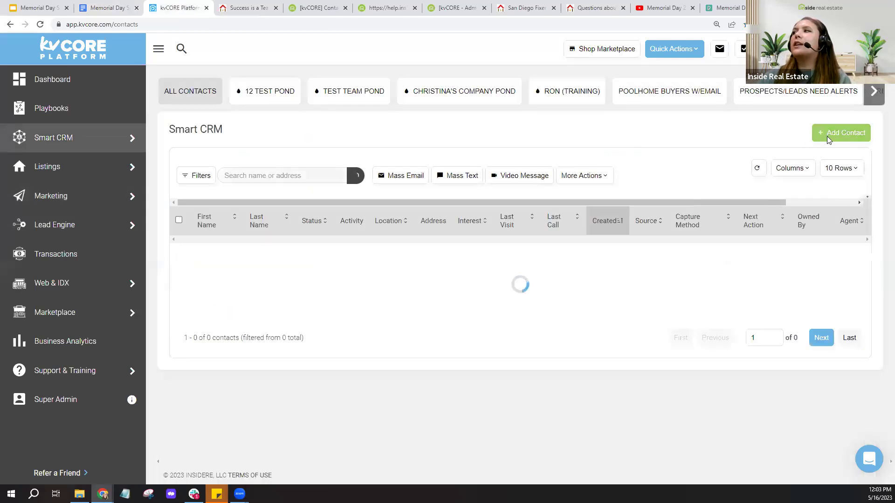
left_click(827, 136)
left_click(351, 220)
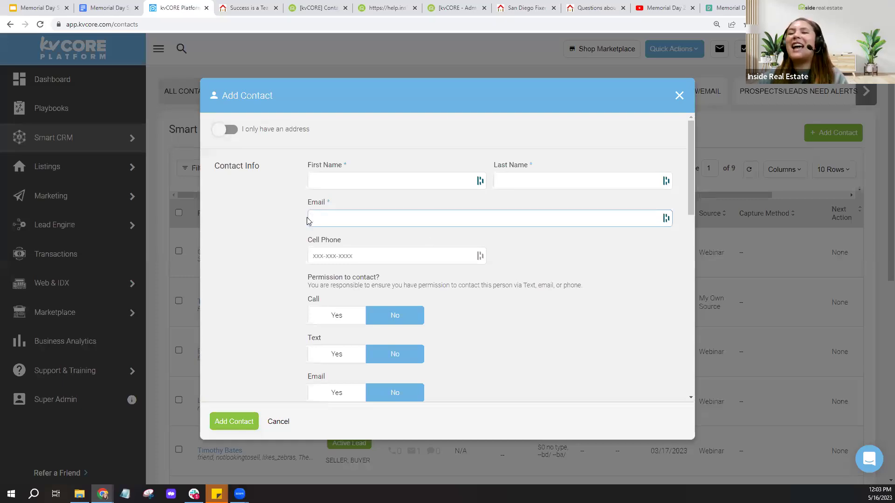
left_click(679, 96)
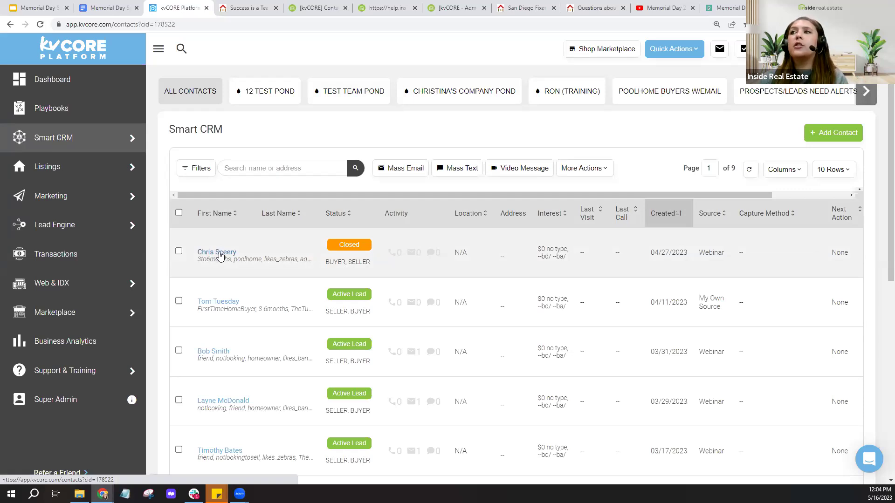
- Open the Closed contact's record in Smart CRM, examine its additional actions such as Subscribe to Emails, and close the record
left_click(218, 252)
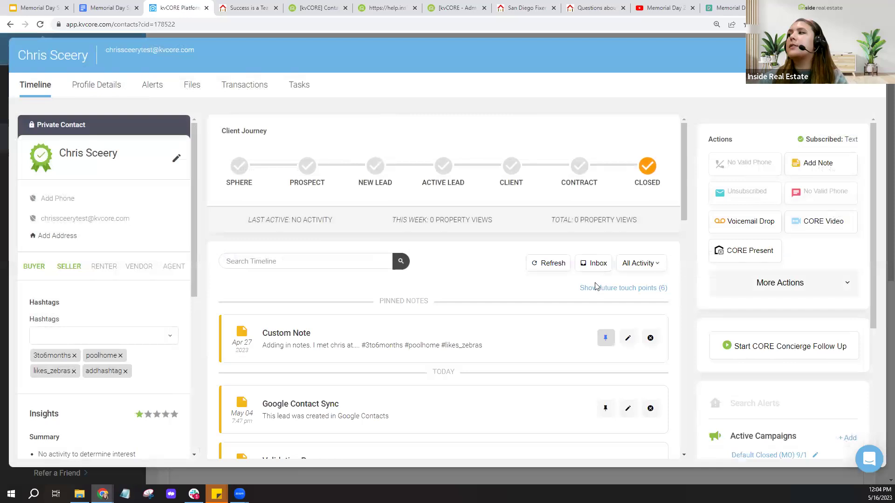
left_click(778, 291)
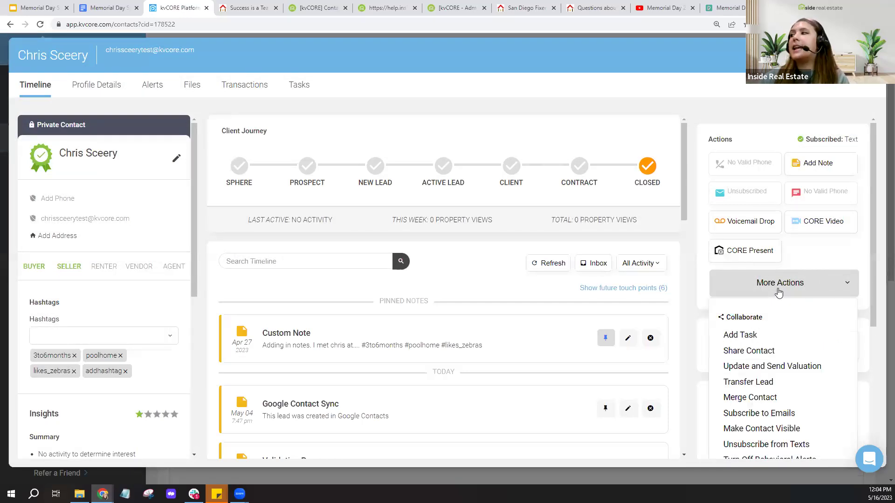
scroll(789, 336, "down", 2)
scroll(789, 335, "down", 1)
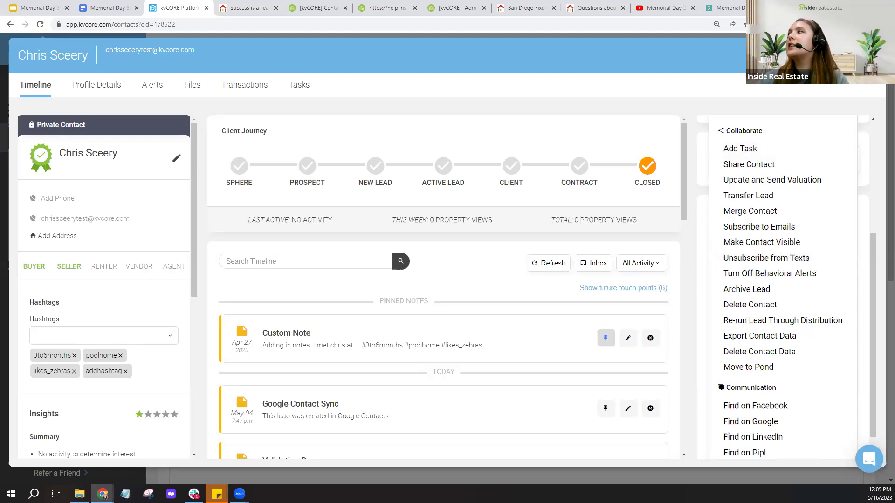
key("Escape")
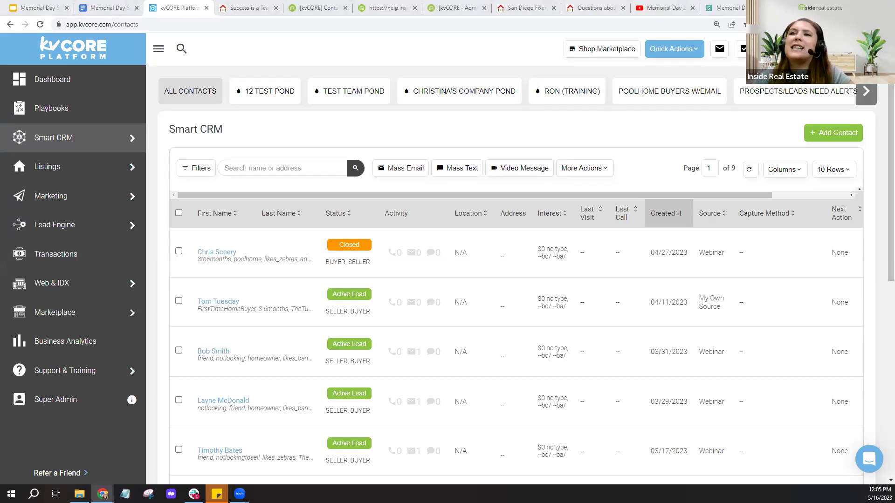
- Start a new email under Marketing's Scheduled Mass Emails and search its templates for "SM"
left_click(84, 200)
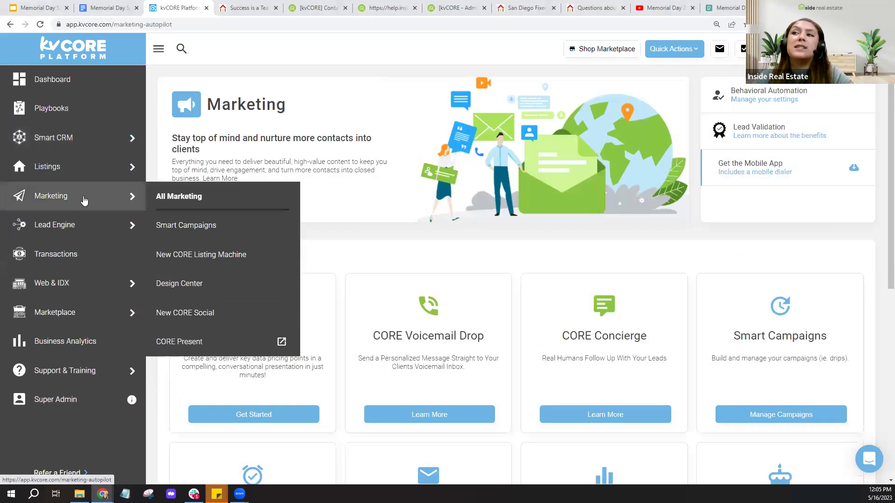
scroll(342, 260, "down", 5)
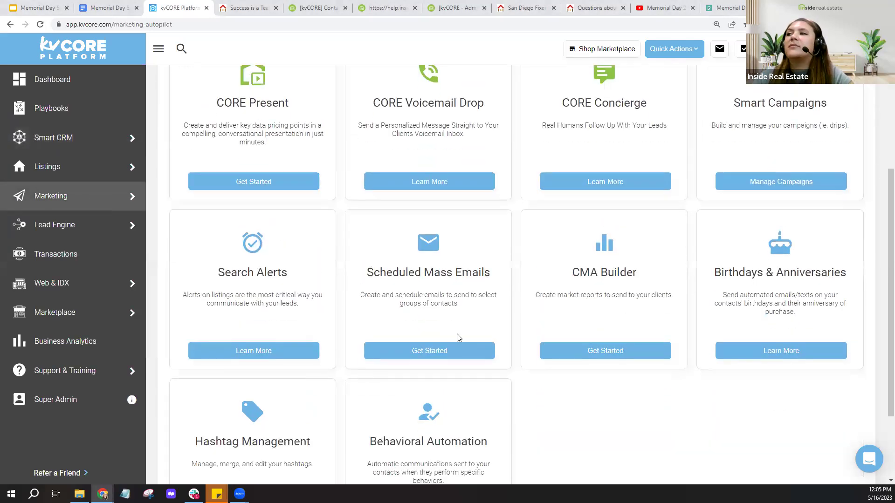
left_click(422, 356)
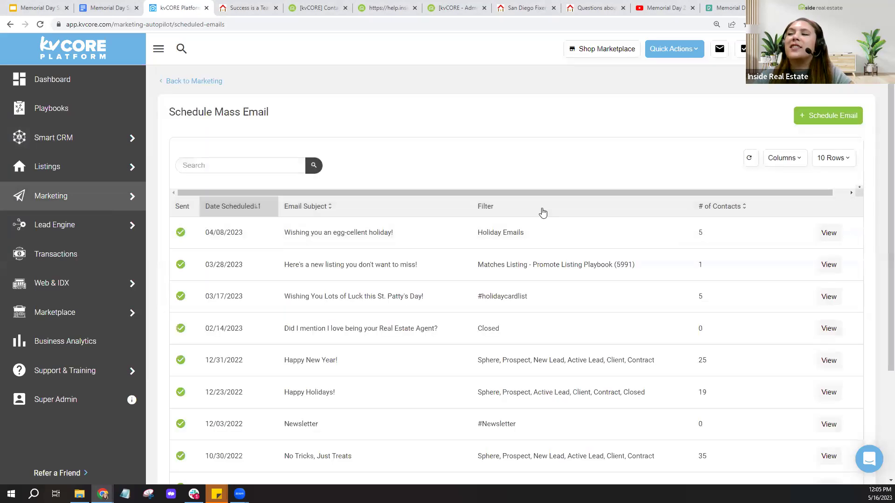
left_click(832, 123)
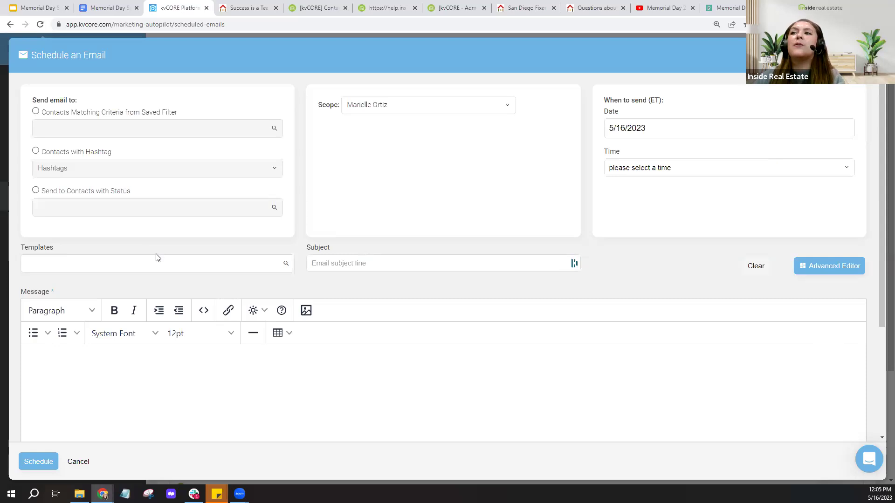
left_click(59, 264)
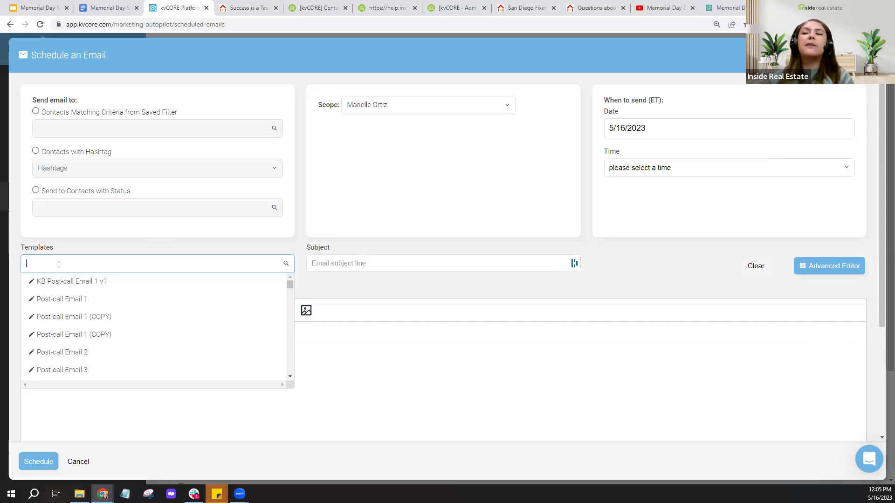
type("SM")
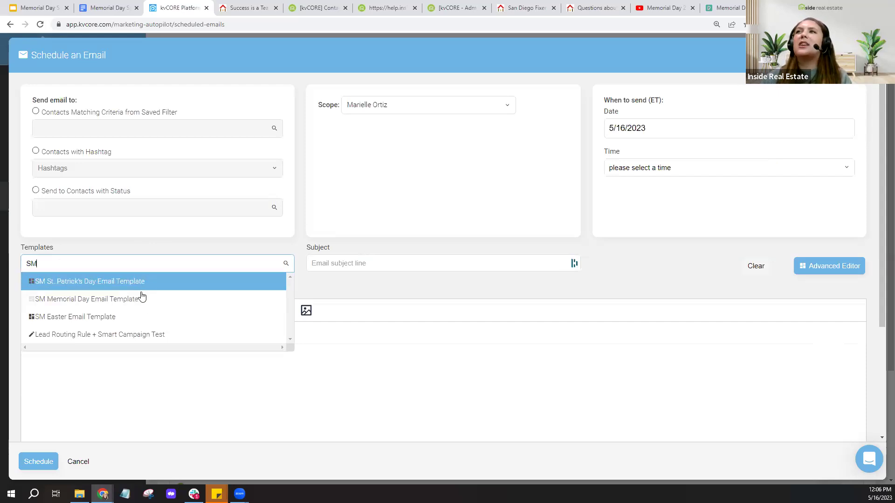
- Add the bullet "SM Memorial Day Template" below the token-copying instruction in the Google Docs handout
left_click(107, 8)
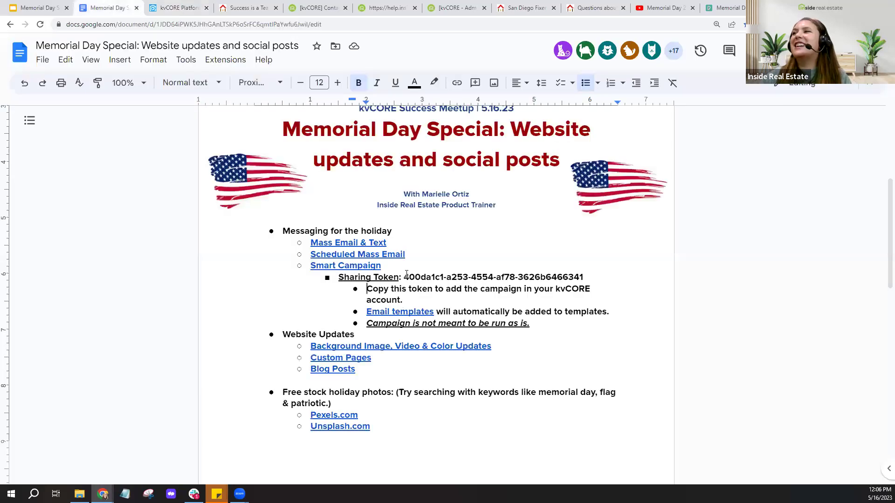
left_click(431, 301)
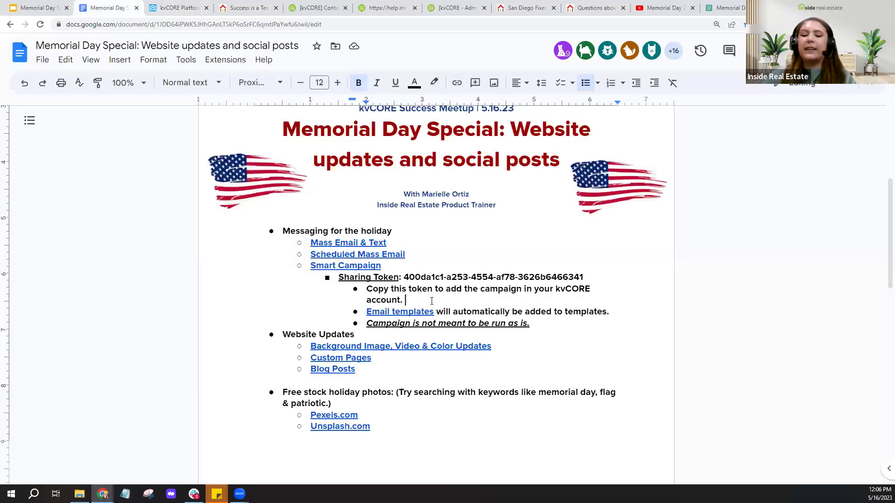
key("Return")
type("S")
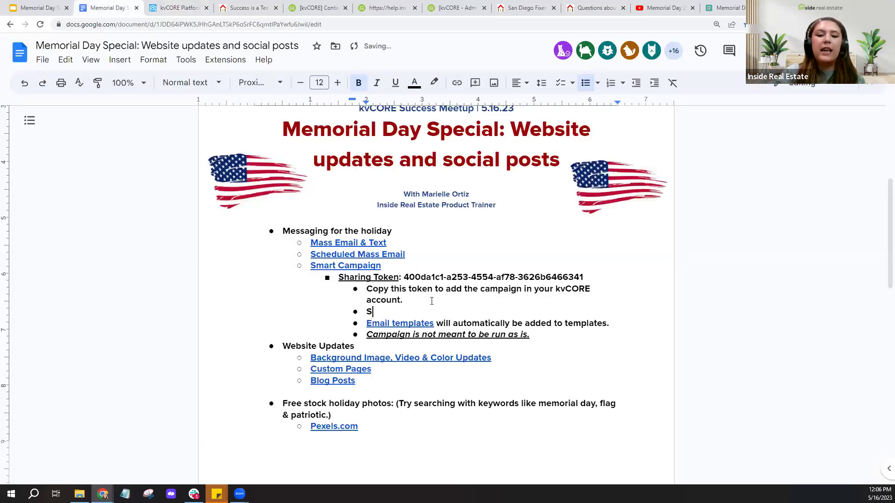
type("M Memori")
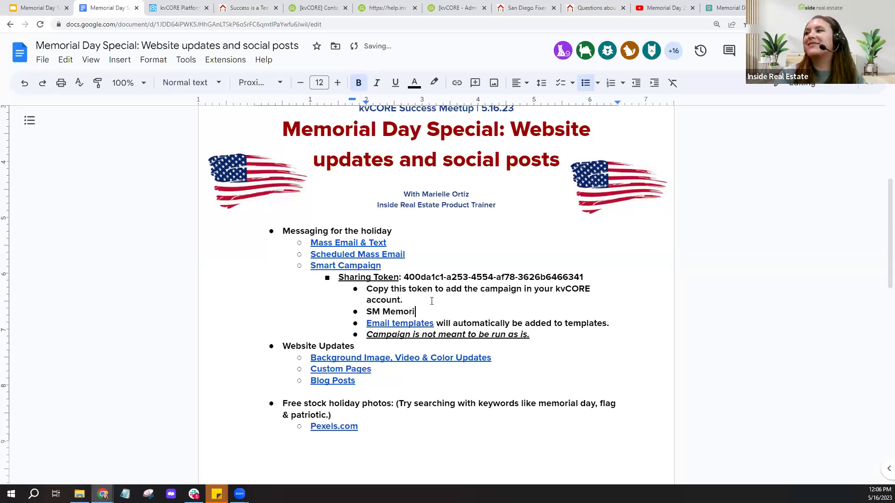
type("al Day Template")
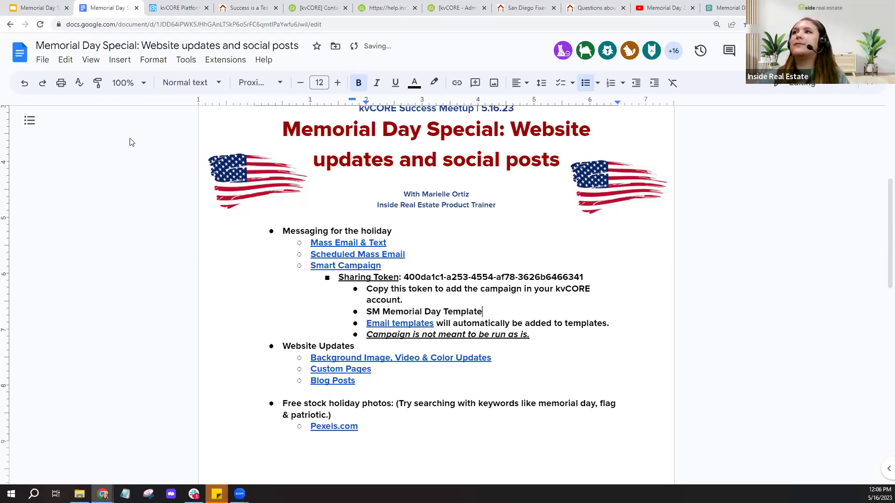
- Check the Memorial Day template's name in kvCORE and insert "Email" before "Template" in the handout's new bullet
left_click(173, 4)
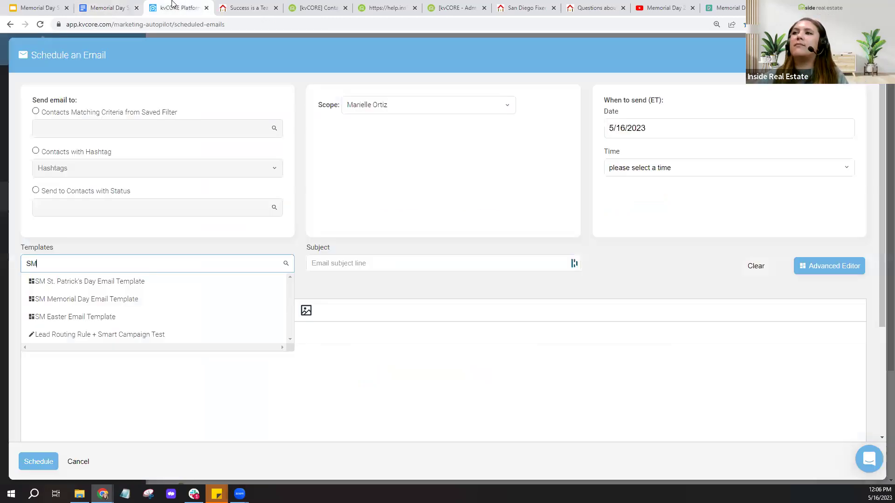
left_click(105, 8)
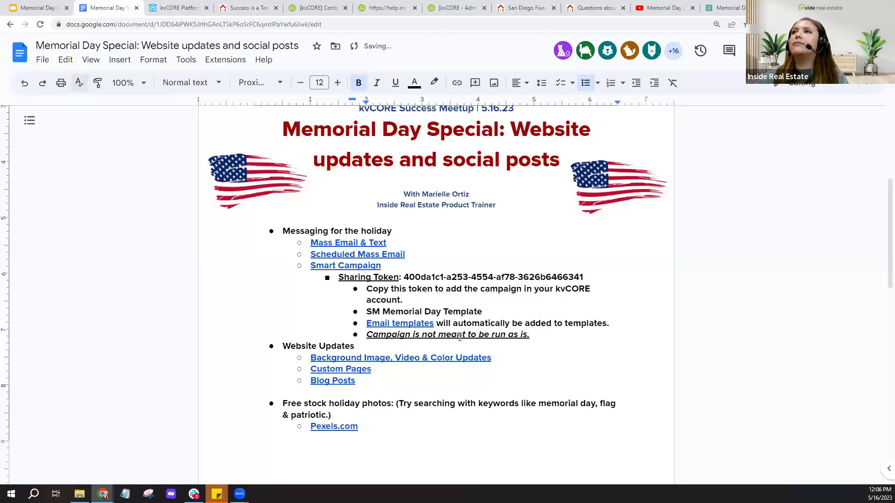
left_click(446, 311)
type("Email")
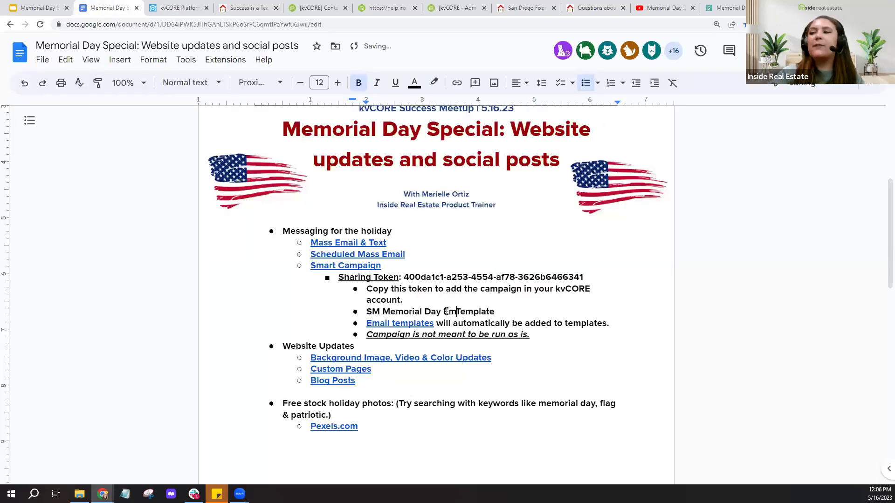
- Apply the SM Memorial Day Email Template to the kvCORE scheduled email and inspect its home search and home value buttons
left_click(165, 7)
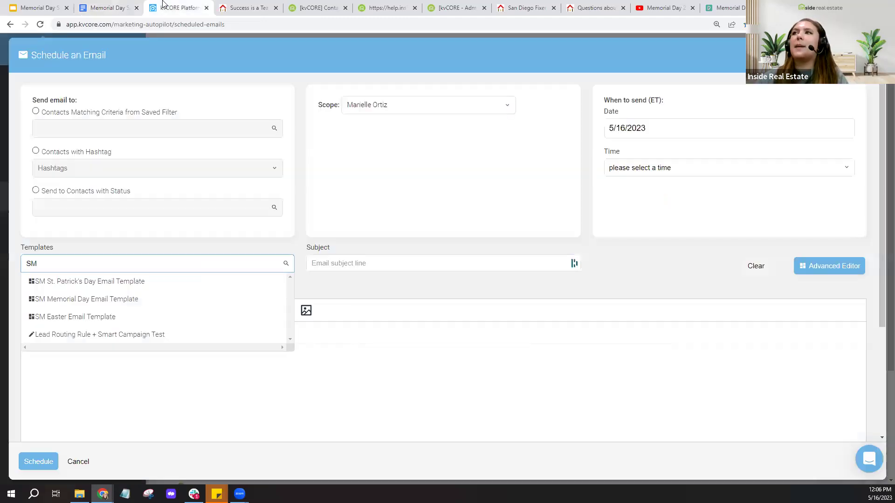
left_click(97, 301)
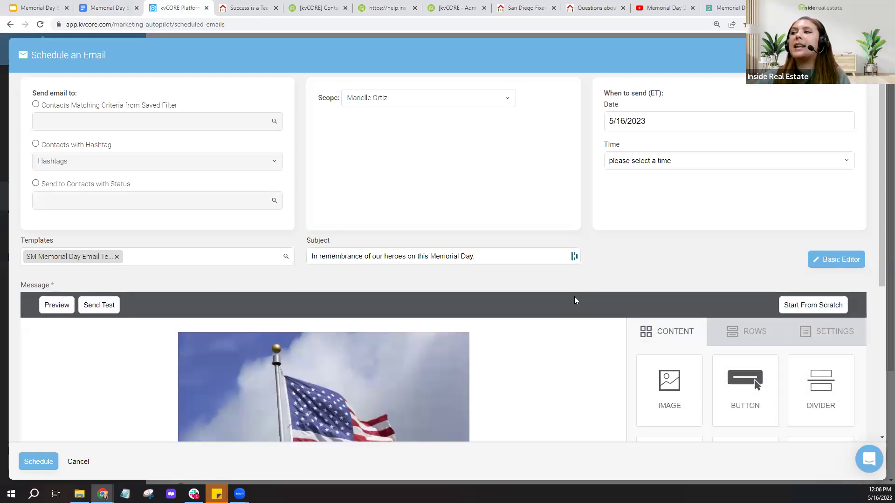
scroll(574, 301, "down", 6)
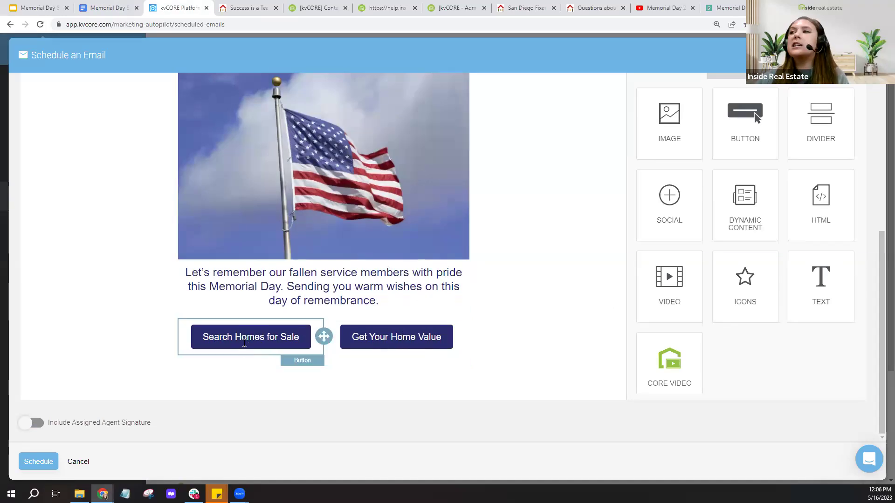
left_click_drag(246, 338, 412, 336)
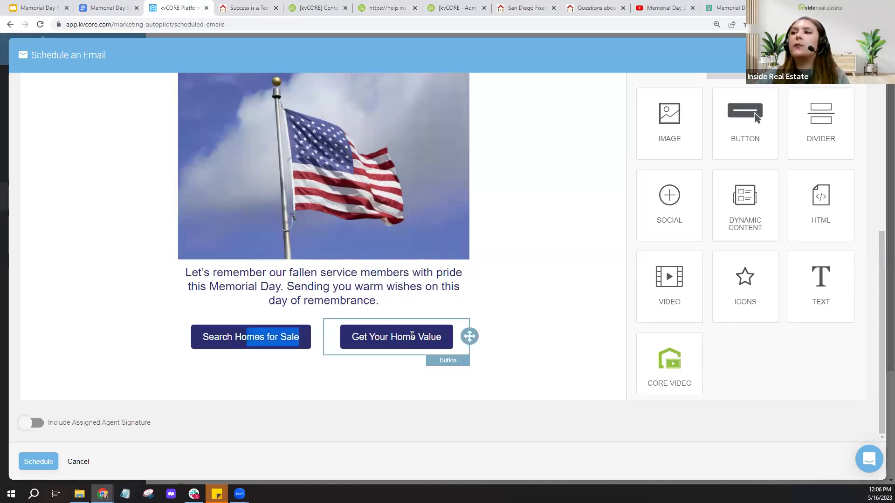
left_click(412, 335)
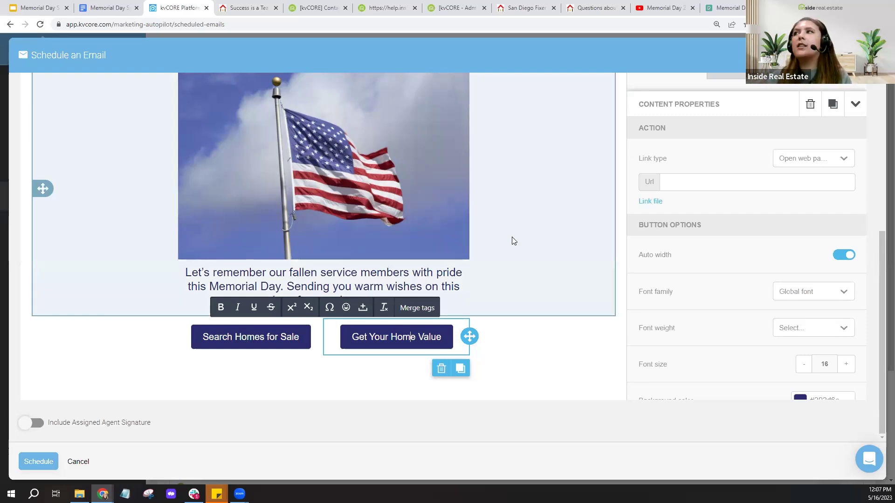
- Highlight the campaign sharing token in the Google Docs handout and return to kvCORE's Schedule an Email form
left_click(112, 8)
left_click_drag(403, 278, 587, 279)
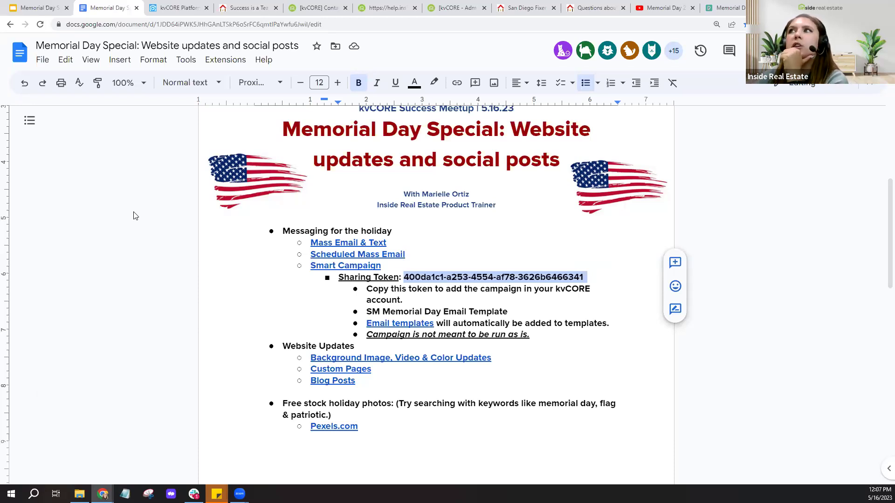
left_click(181, 6)
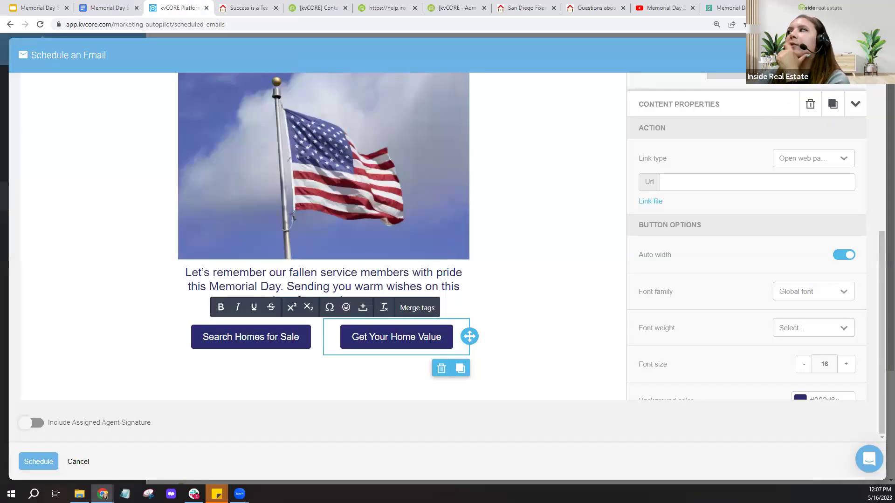
- Close the Schedule an Email form without scheduling and open the support chat
key("Escape")
left_click(417, 254)
left_click(871, 459)
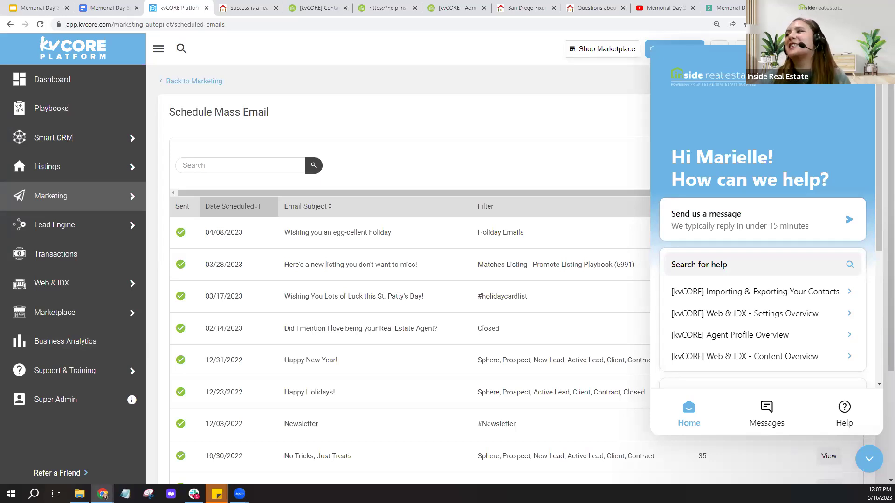
- Start a new scheduled mass email addressed to contacts with the statuses Sphere, Prospect, New Lead and Active Lead
mouse_move(93, 371)
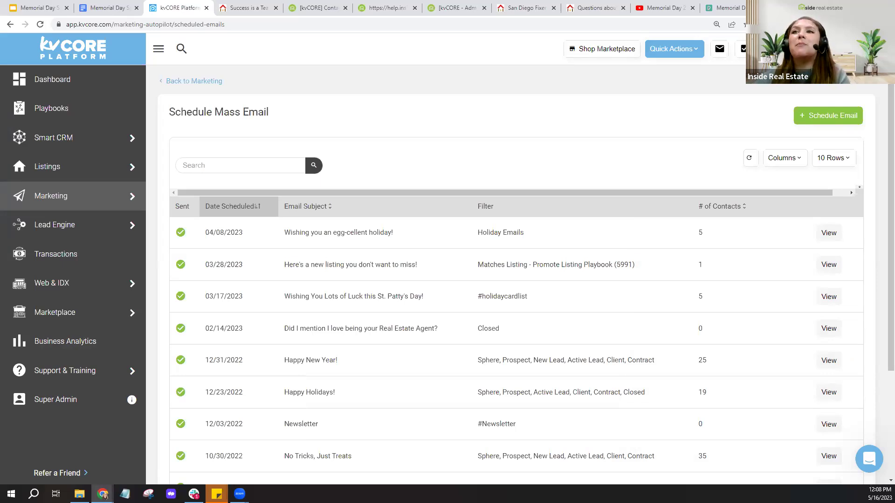
left_click(831, 121)
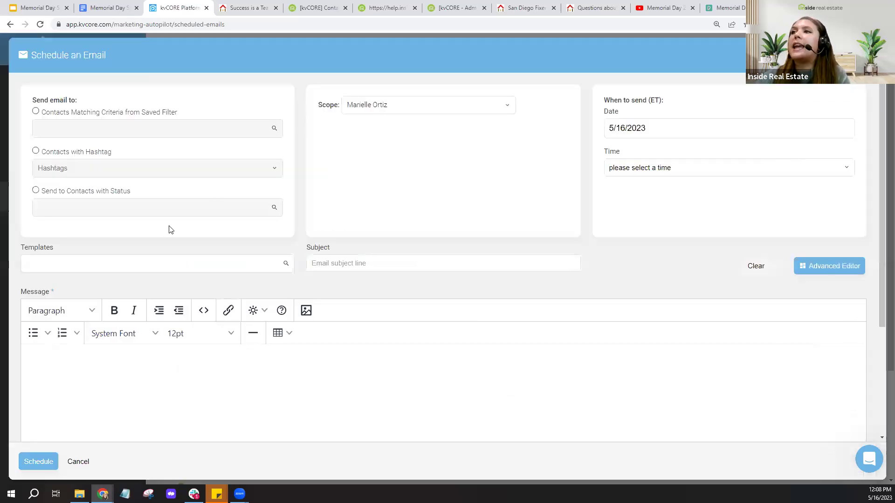
left_click(36, 190)
left_click(84, 207)
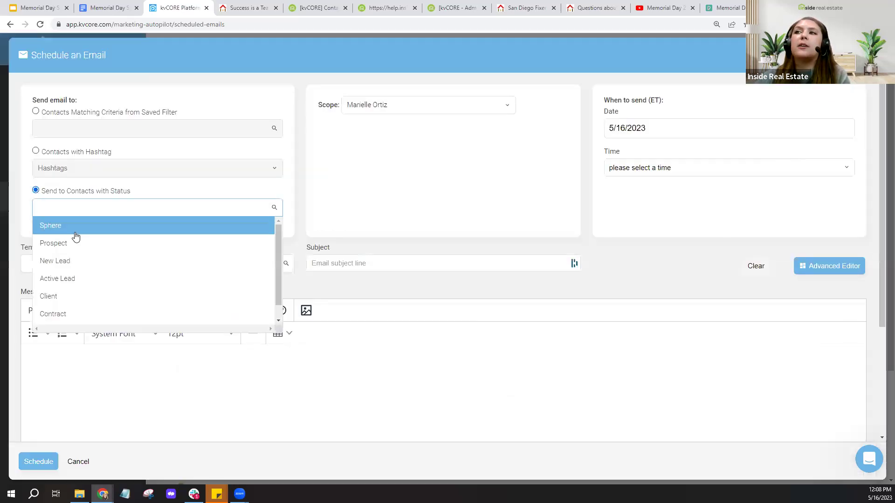
left_click(74, 234)
left_click(100, 208)
left_click(92, 247)
left_click(140, 206)
left_click(134, 261)
left_click(163, 211)
left_click(151, 283)
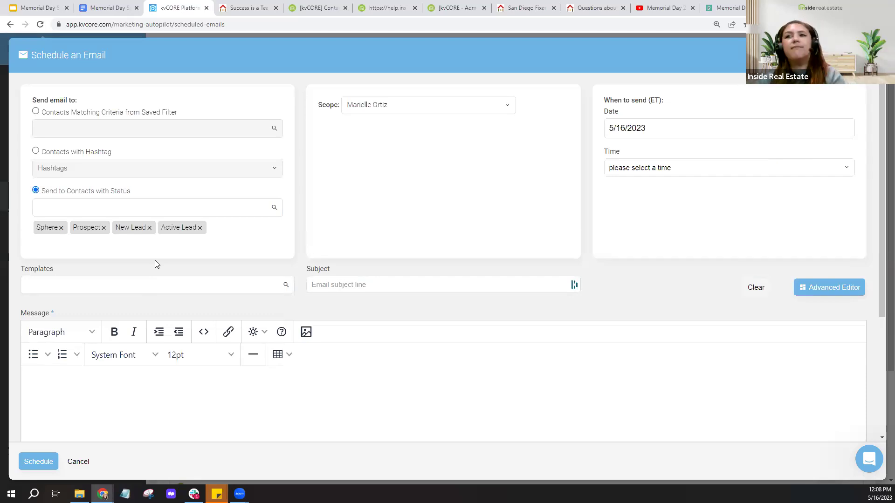
- Add the Client and Contract statuses to the recipients and close the email form without scheduling
left_click(204, 209)
left_click(177, 302)
left_click(234, 209)
left_click(197, 315)
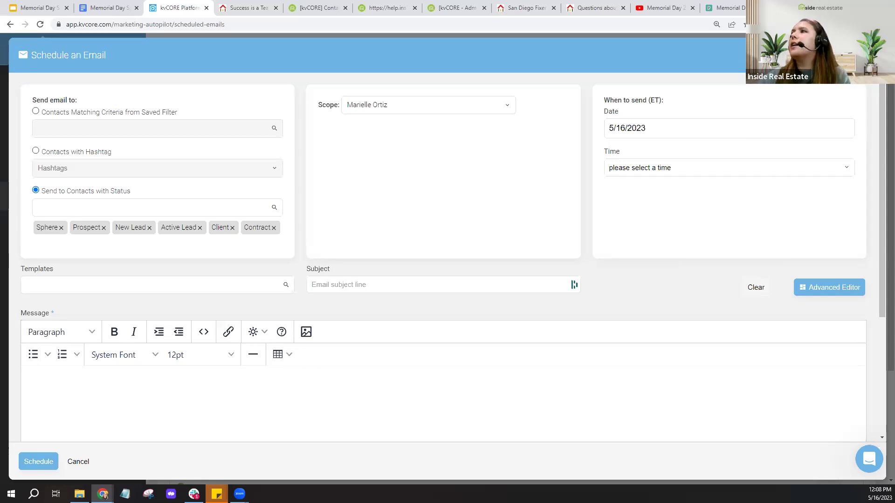
key("Escape")
left_click(393, 260)
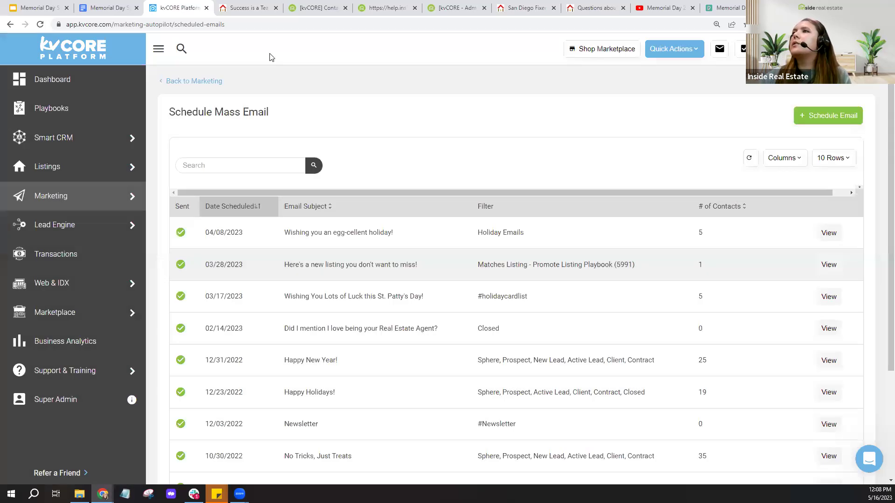
- Switch to the Memorial Day Special handout in Google Docs and copy its web address
left_click(94, 6)
left_click(323, 24)
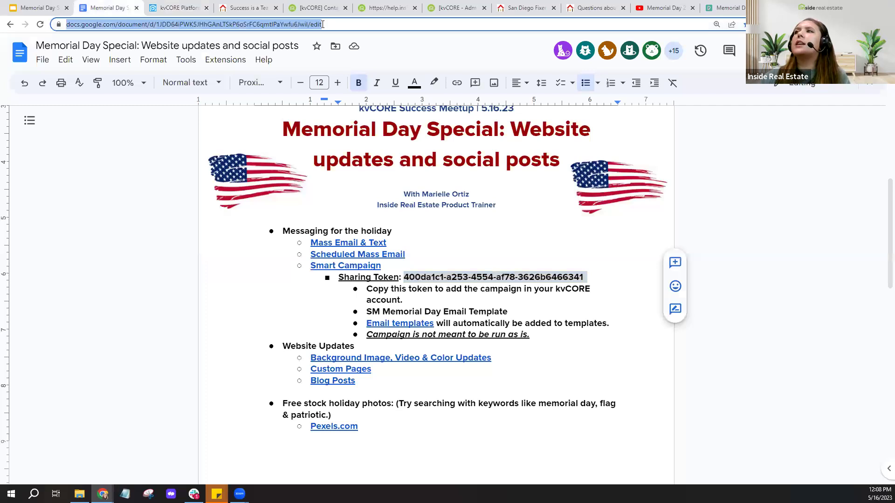
right_click(323, 25)
left_click(343, 84)
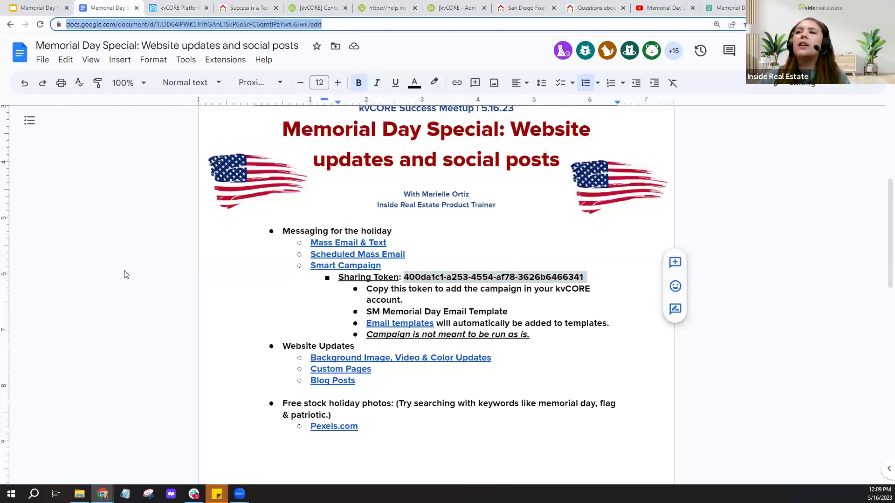
- View the agent website's homepage with its flag background, revisit the handout, and return to kvCORE
left_click(237, 8)
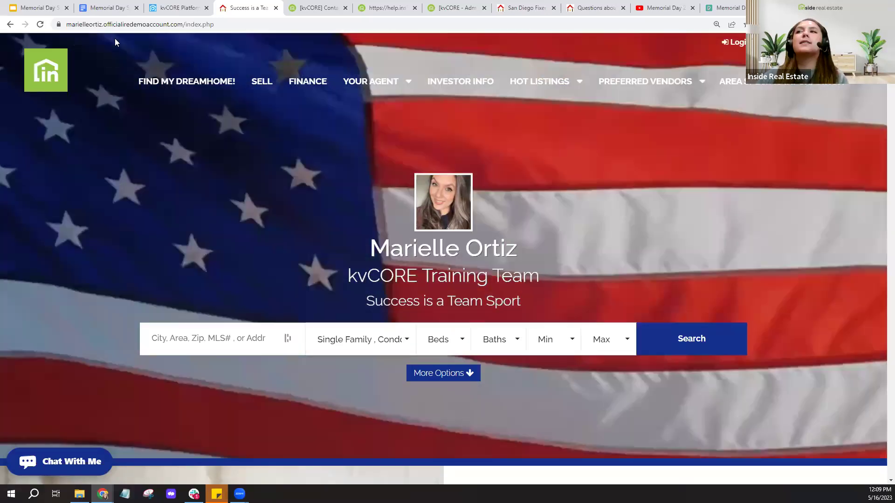
left_click(105, 8)
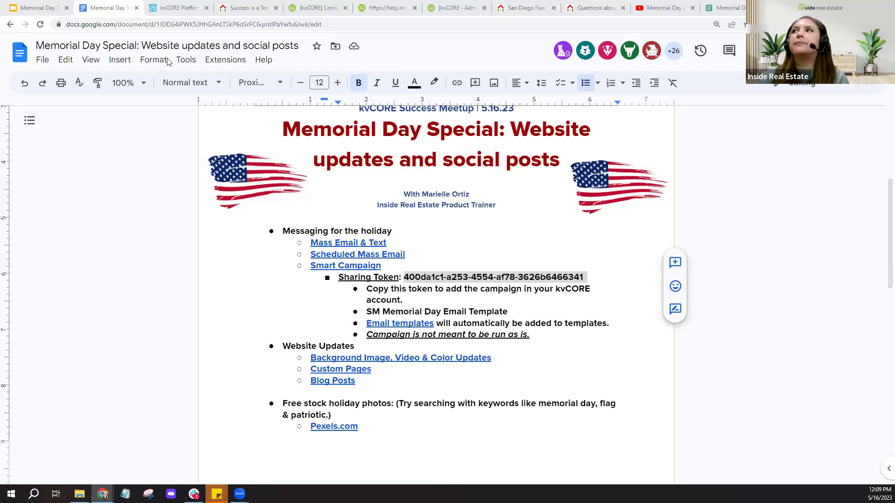
left_click(177, 8)
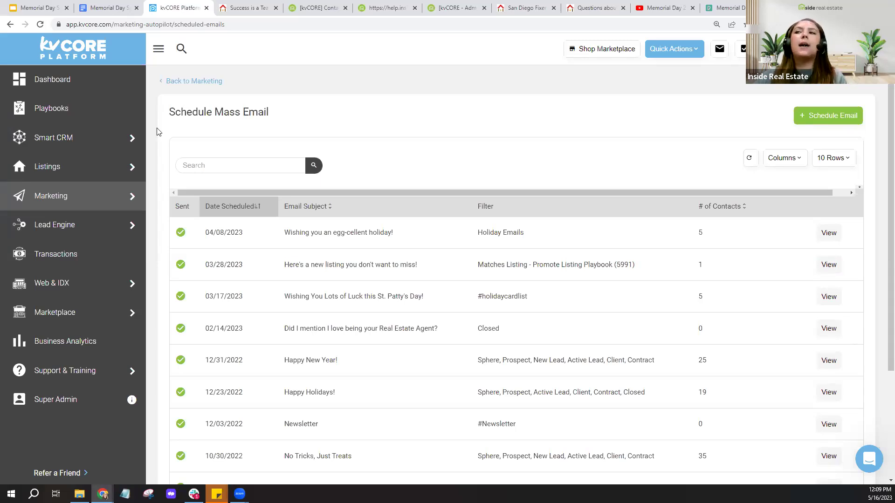
- Open the agent website's settings from kvCORE's Web & IDX area and view the Template Theme's primary color
mouse_move(51, 297)
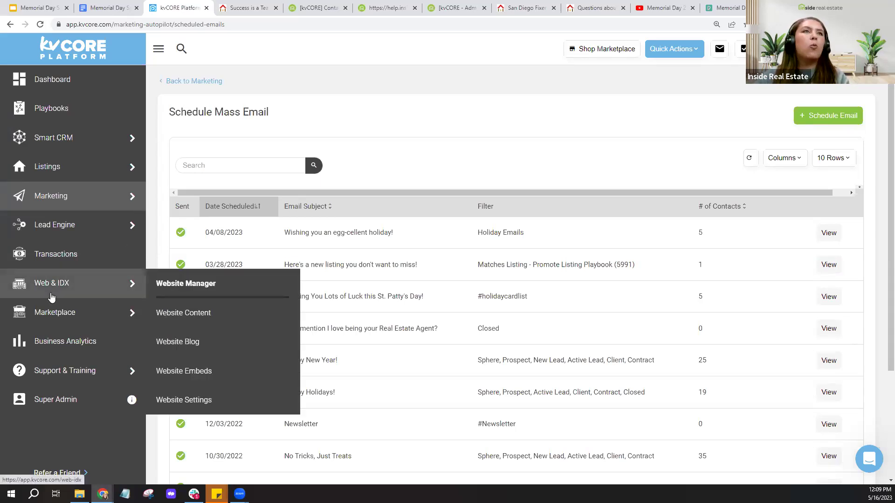
left_click(59, 292)
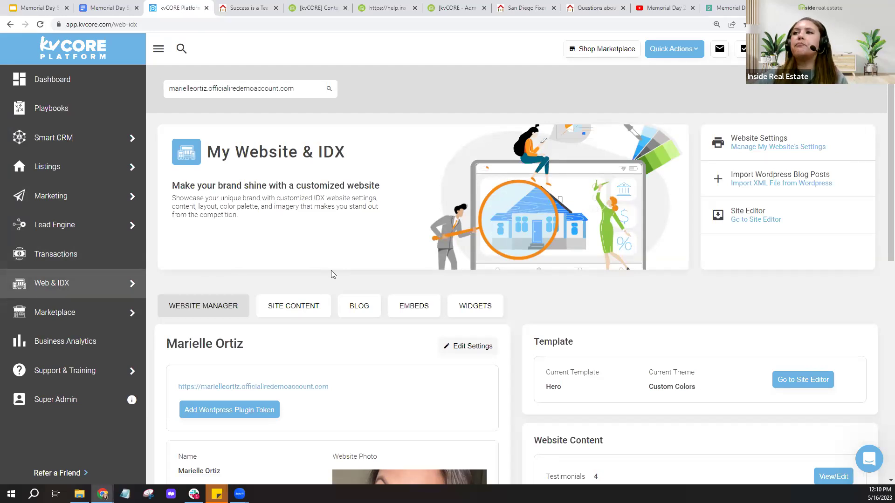
mouse_move(92, 291)
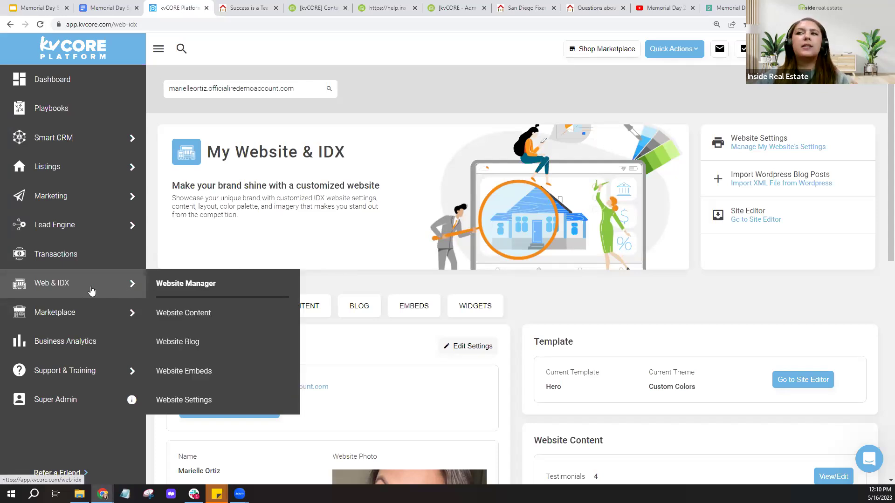
left_click(472, 349)
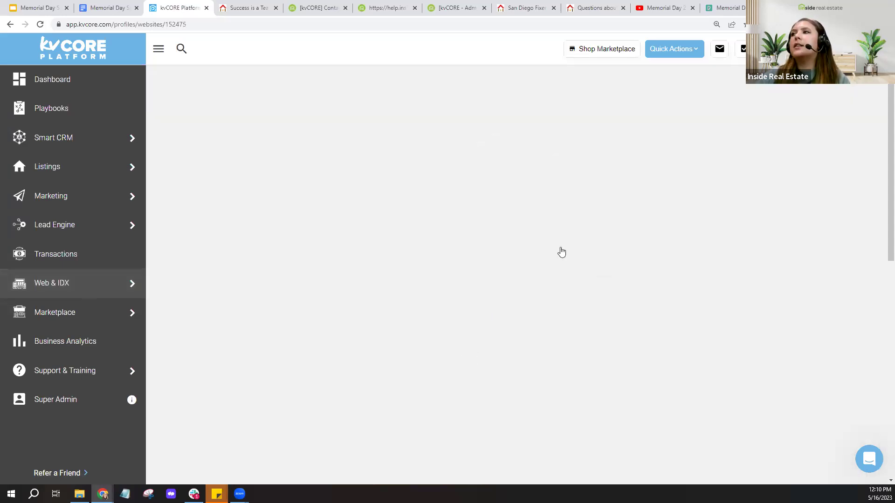
scroll(558, 253, "down", 6)
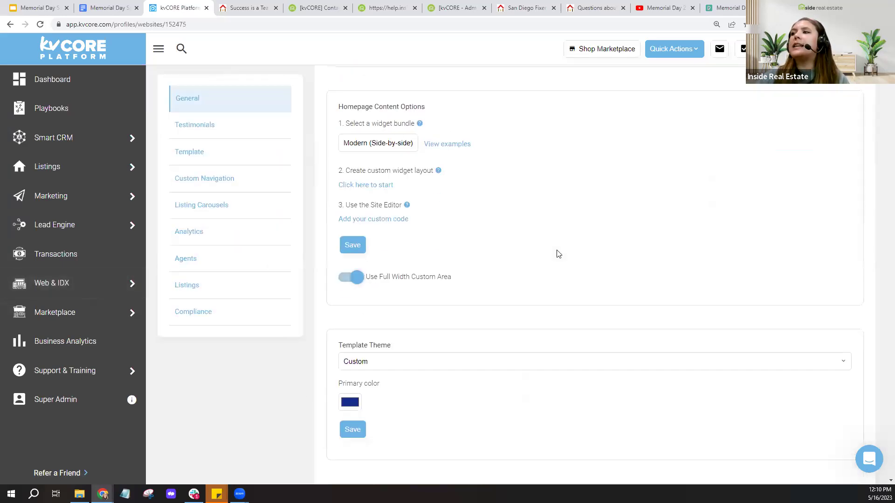
scroll(559, 254, "down", 1)
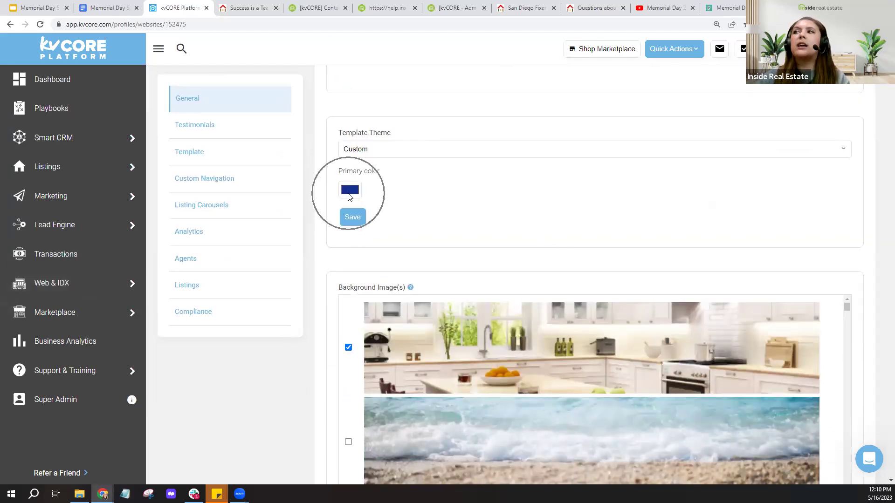
- Switch to the live agent website and examine where the primary color appears across the homepage's bars, buttons and widgets
left_click(249, 8)
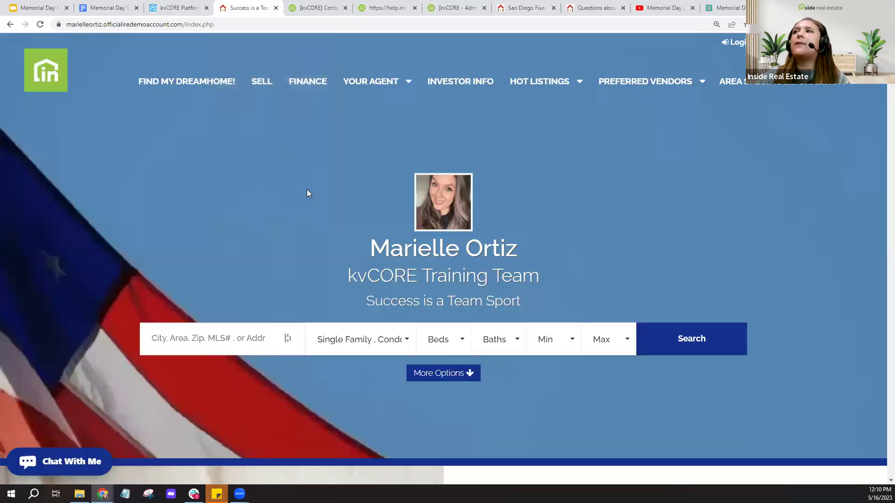
scroll(307, 189, "down", 3)
scroll(387, 299, "down", 1)
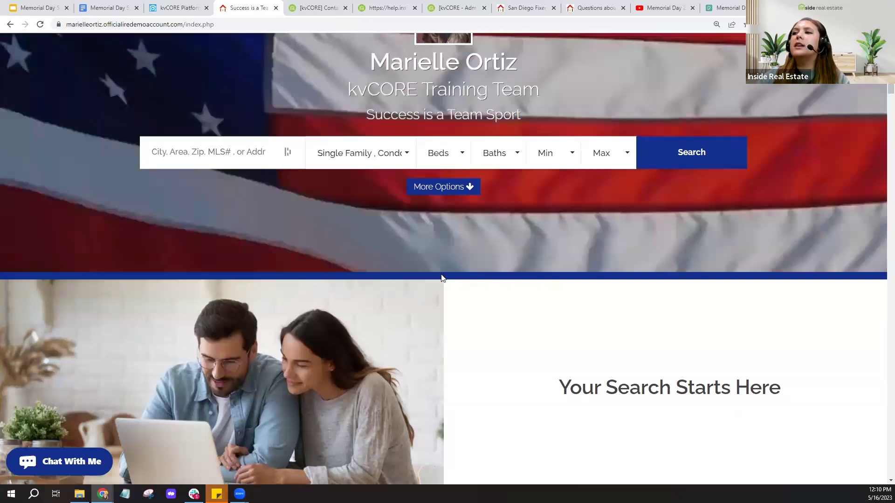
scroll(683, 113, "down", 1)
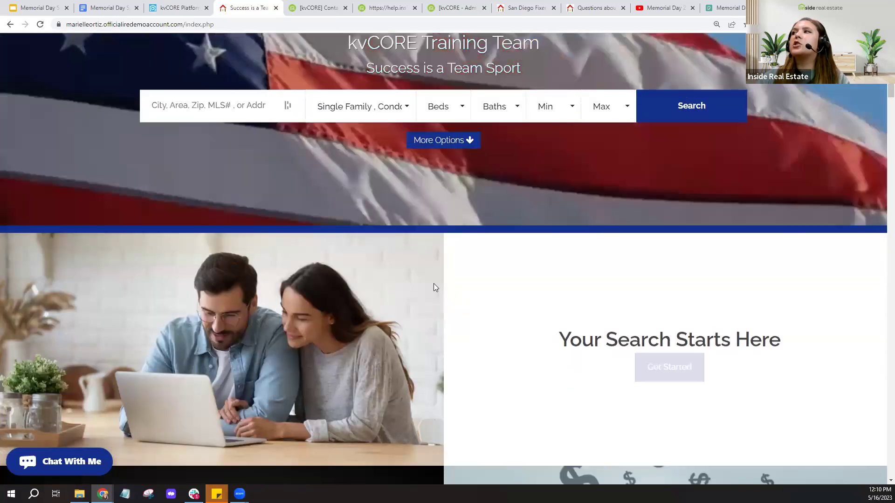
scroll(434, 284, "down", 10)
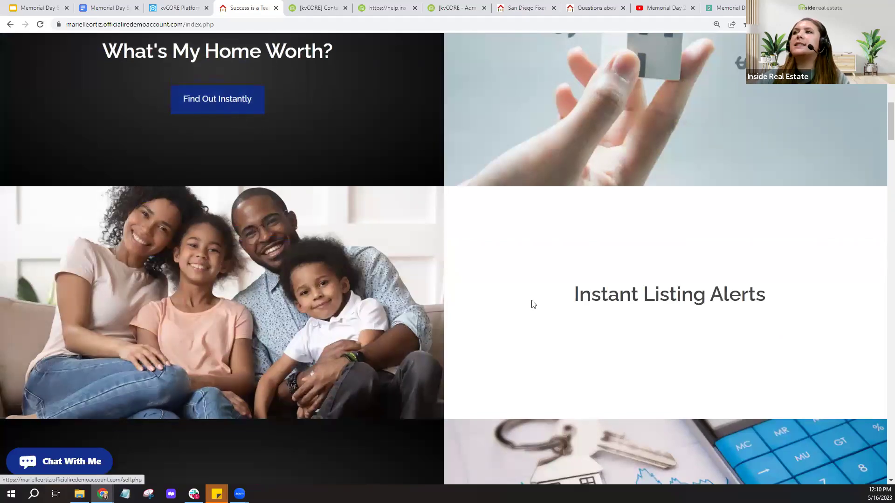
scroll(449, 344, "down", 1)
scroll(448, 344, "down", 5)
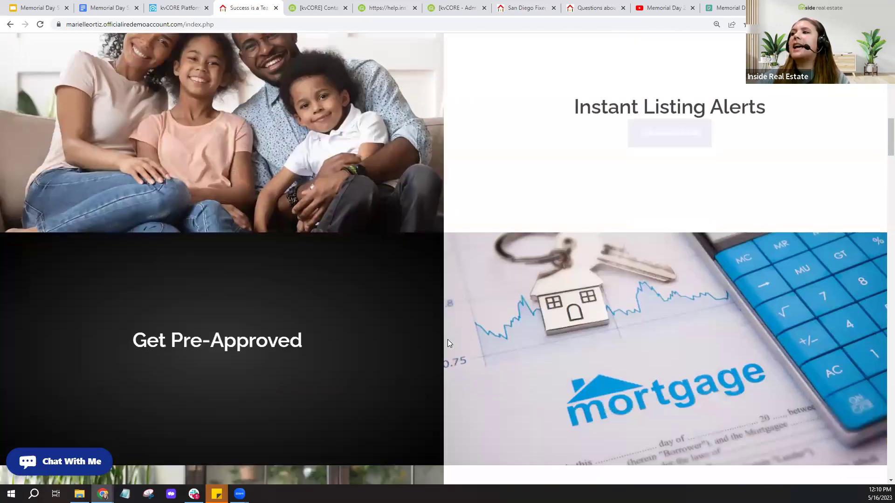
scroll(436, 289, "up", 13)
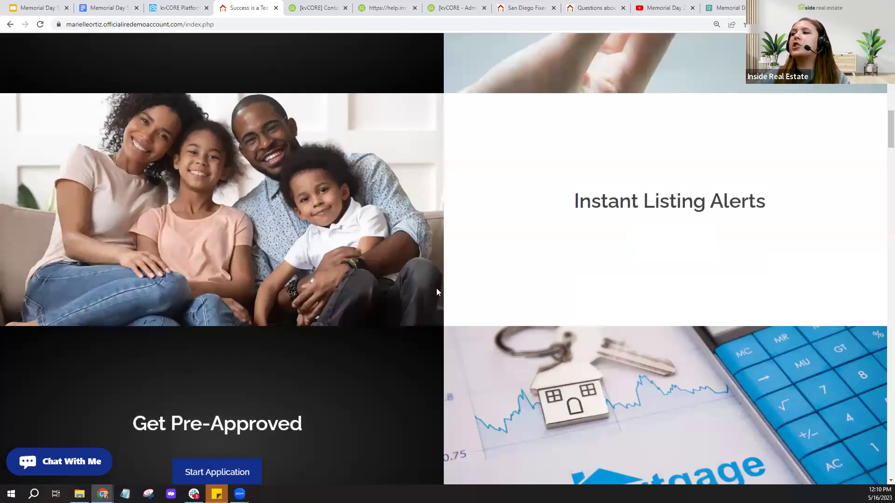
scroll(436, 288, "up", 8)
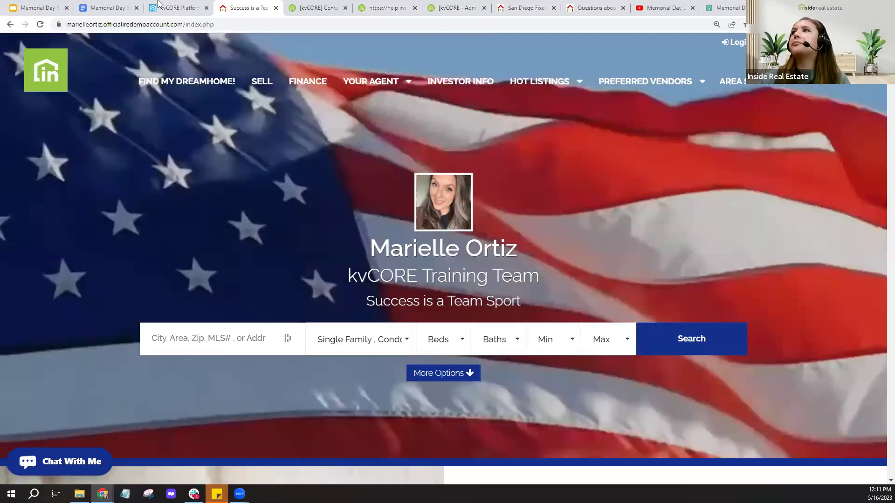
- Return to kvCORE's website settings and review the Background Image(s) choices and the area for uploading a custom image
left_click(180, 8)
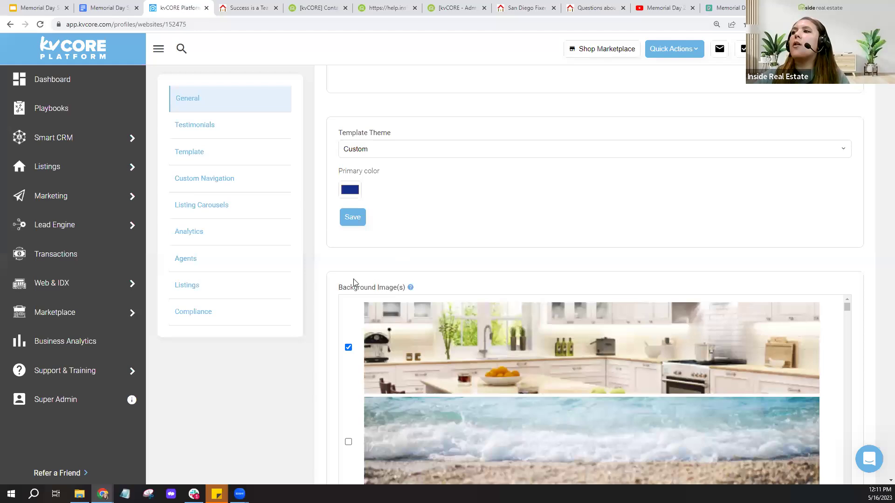
scroll(325, 296, "down", 1)
scroll(325, 296, "down", 1)
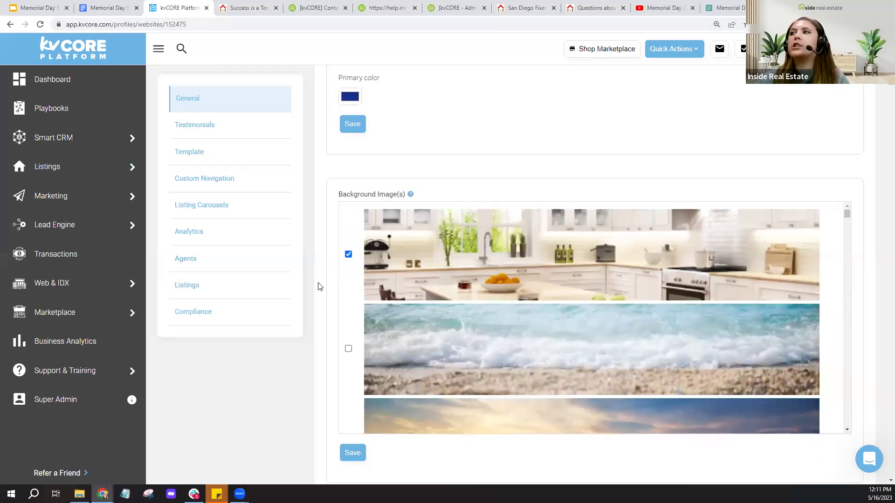
scroll(320, 286, "down", 5)
scroll(320, 286, "down", 3)
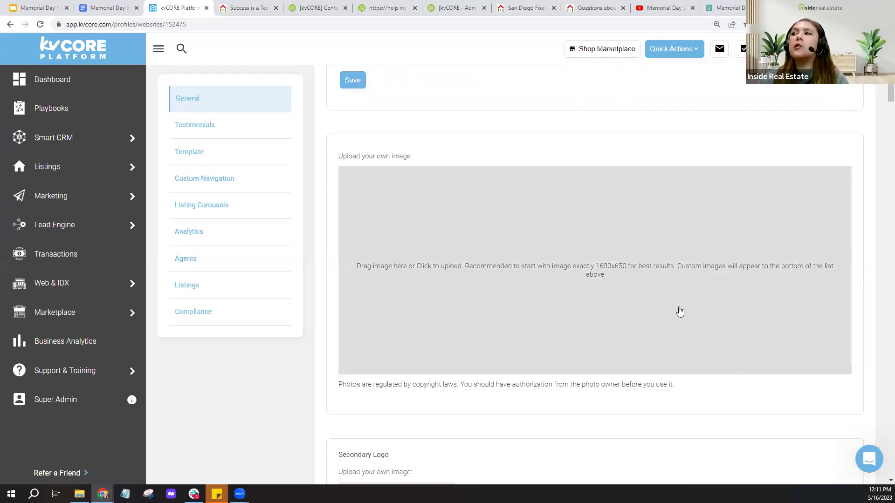
scroll(602, 136, "up", 5)
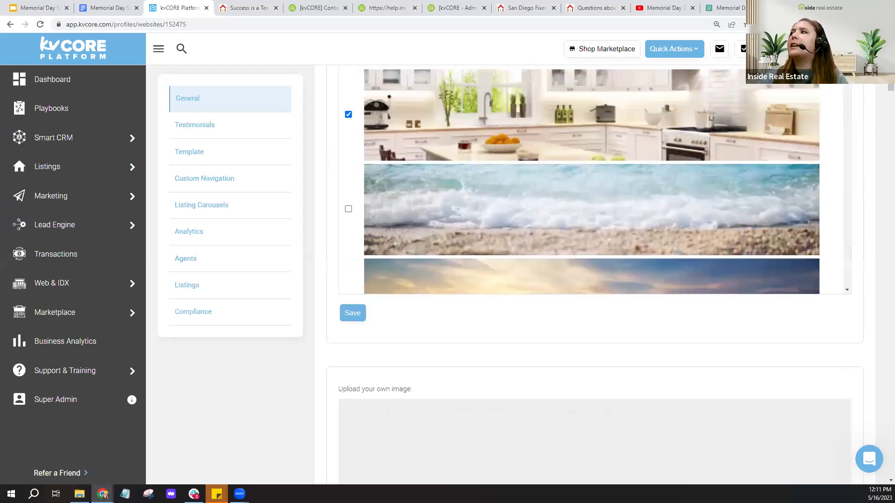
left_click_drag(846, 77, 855, 255)
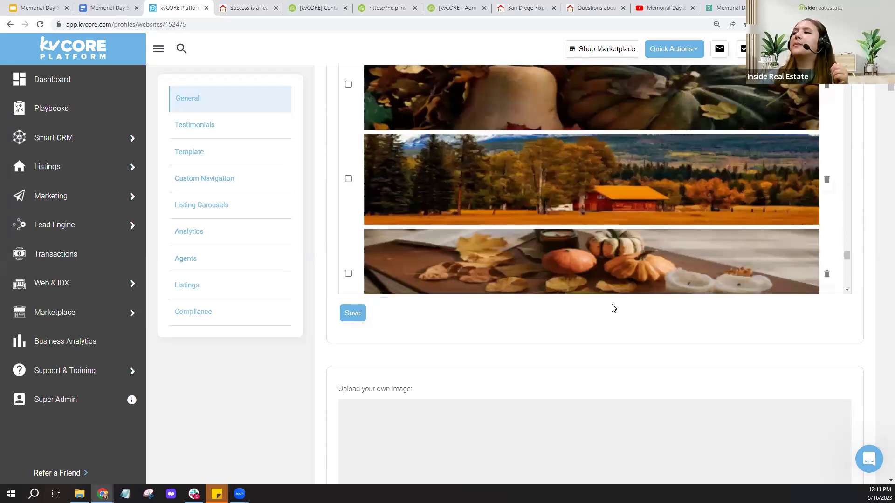
scroll(313, 353, "down", 5)
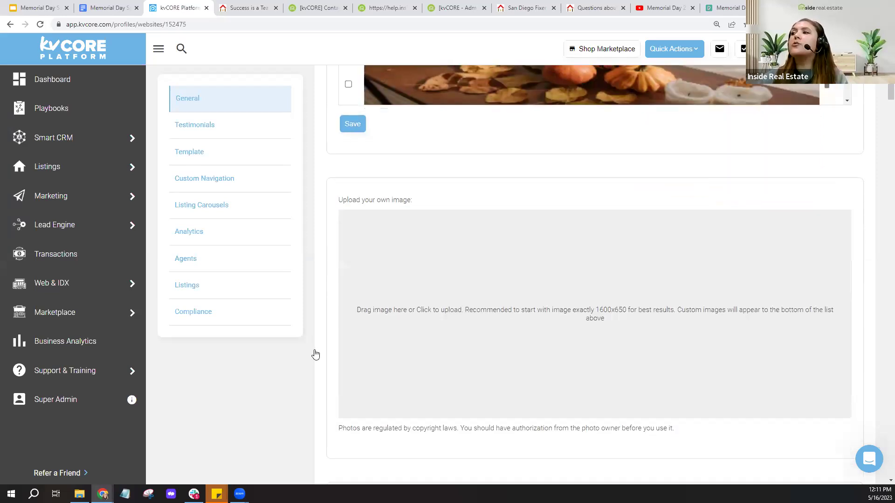
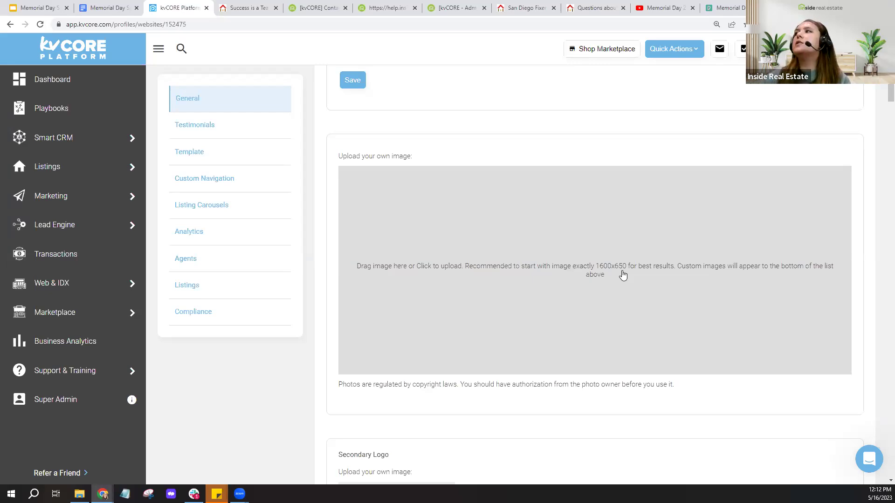
- Browse the horizontal Memorial Day photos on Pexels and return to kvCORE's custom image upload area
left_click(726, 6)
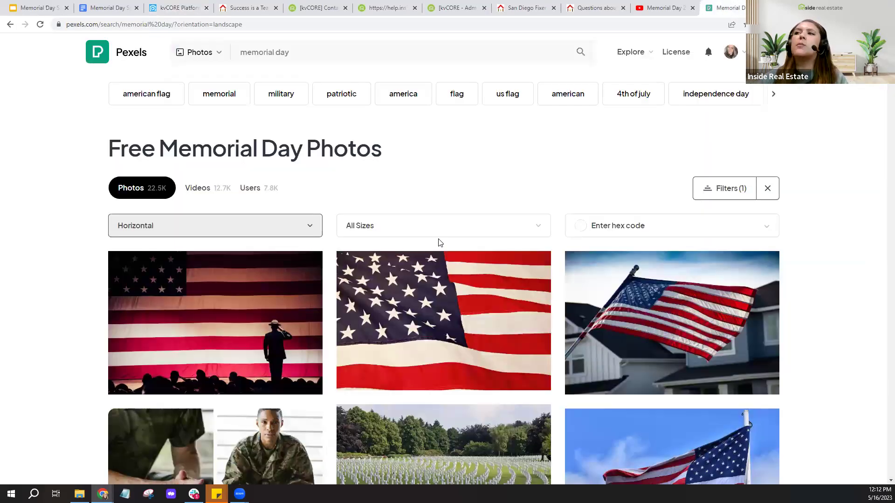
scroll(823, 280, "down", 2)
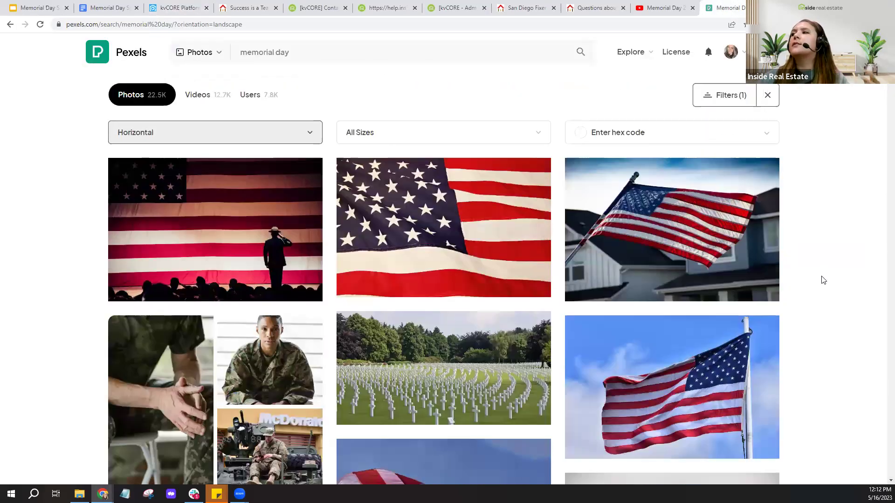
scroll(823, 280, "down", 6)
scroll(823, 279, "down", 5)
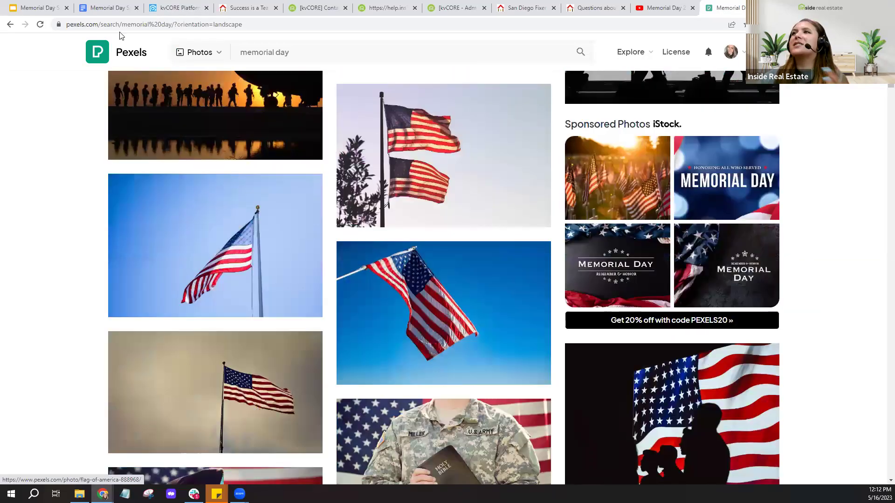
left_click(192, 6)
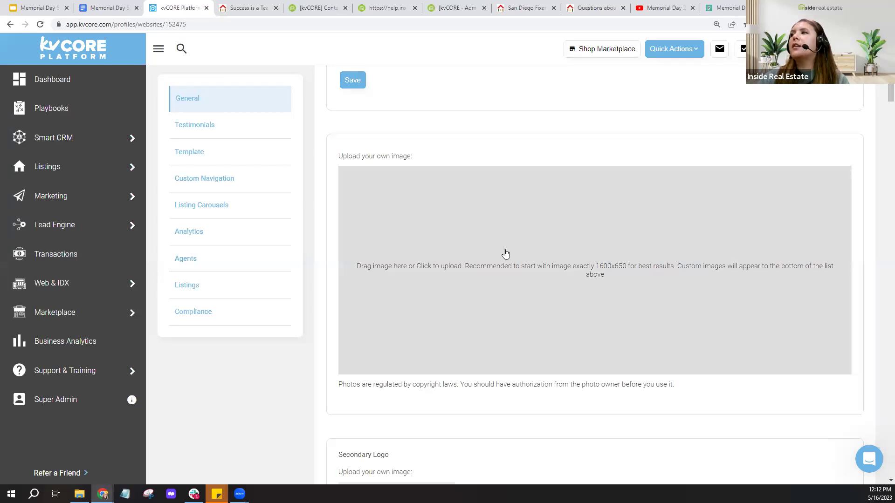
- Return to the Background Image(s) list in the website settings and review the selected kitchen image among the stock choices
scroll(457, 246, "up", 2)
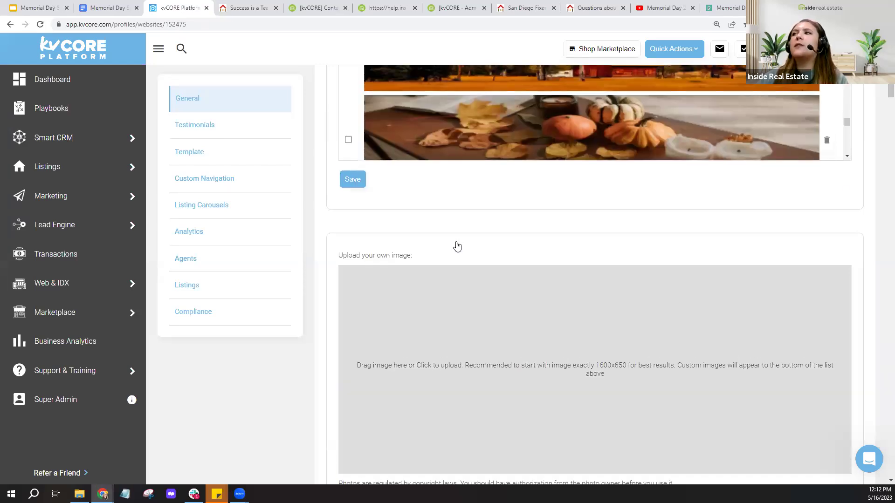
scroll(457, 246, "up", 4)
left_click_drag(848, 209, 847, 116)
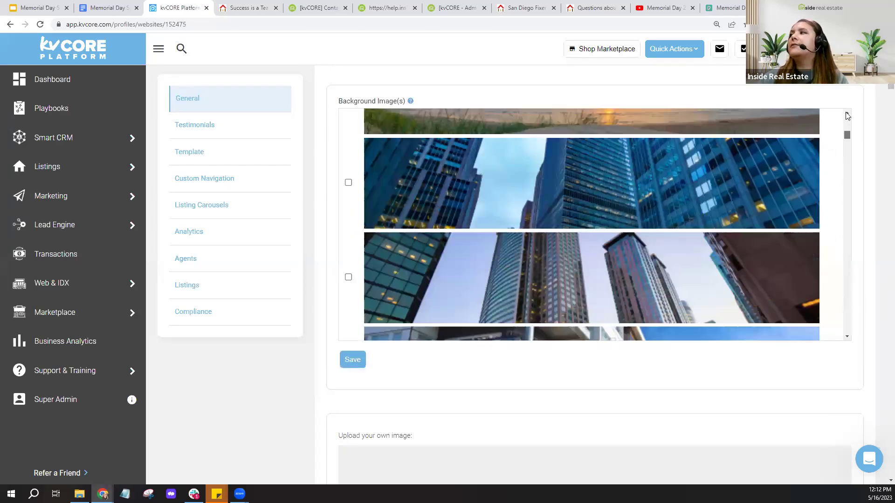
left_click(848, 115)
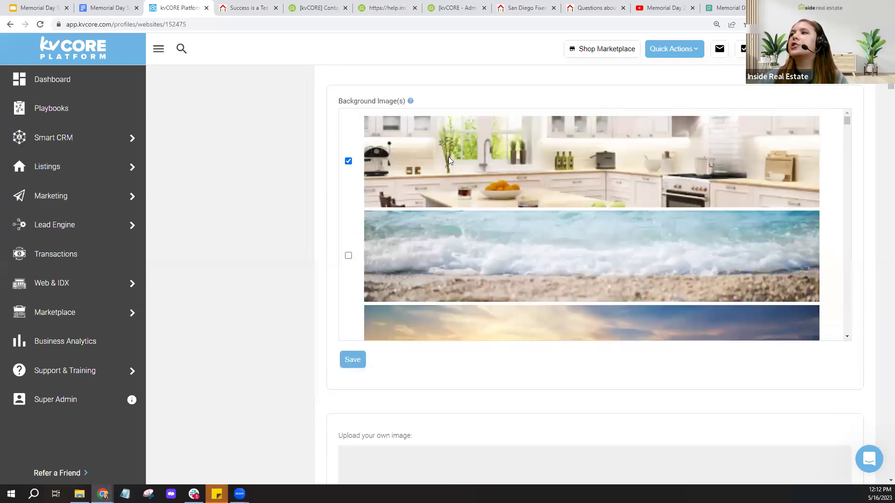
left_click(346, 167)
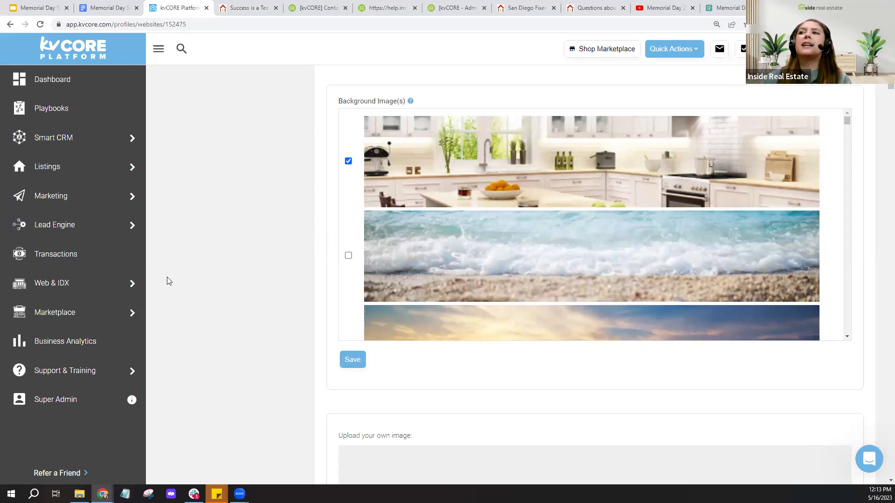
mouse_move(126, 284)
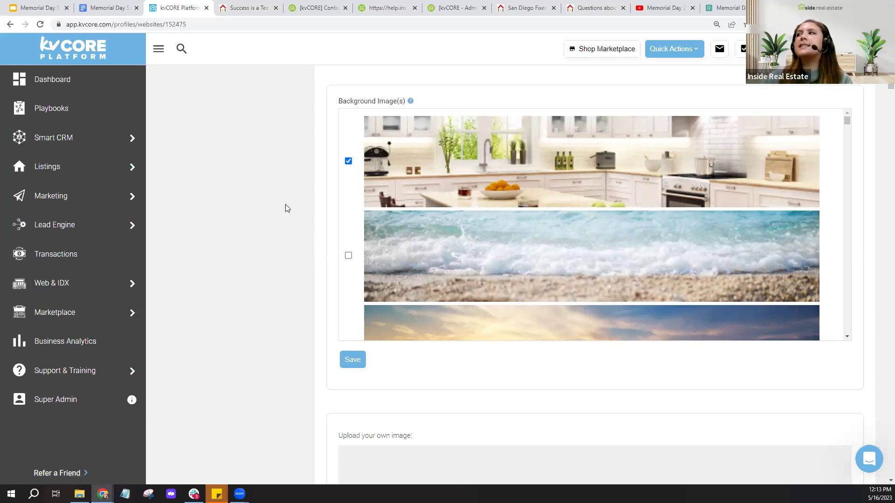
- Search the website settings page for "youtube" to locate the Background Video YouTube ID field under Template Extra Options
scroll(286, 208, "down", 10)
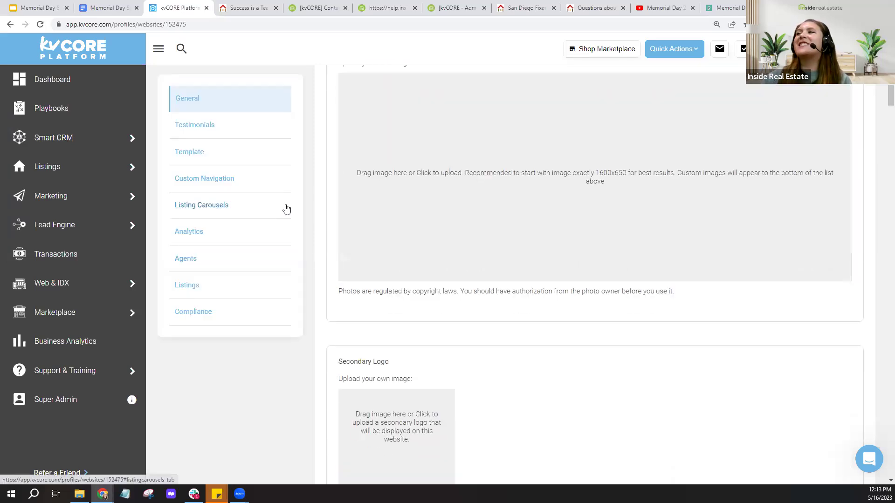
scroll(286, 209, "down", 15)
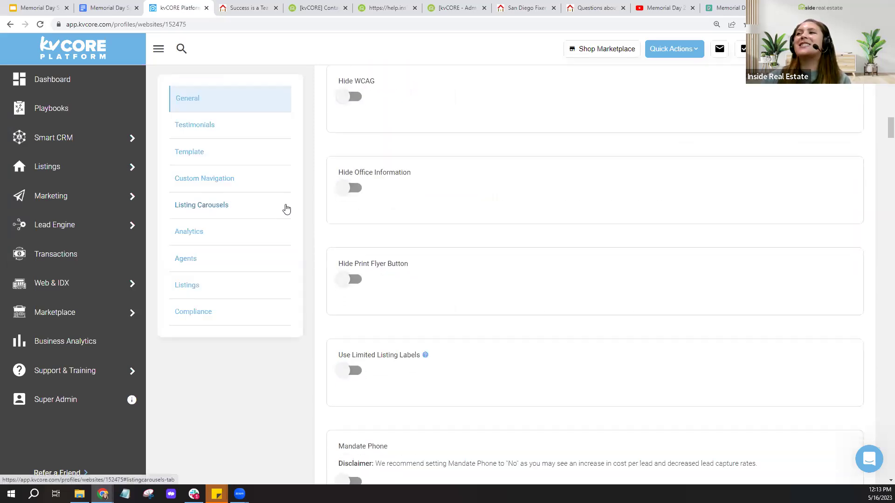
scroll(286, 209, "down", 15)
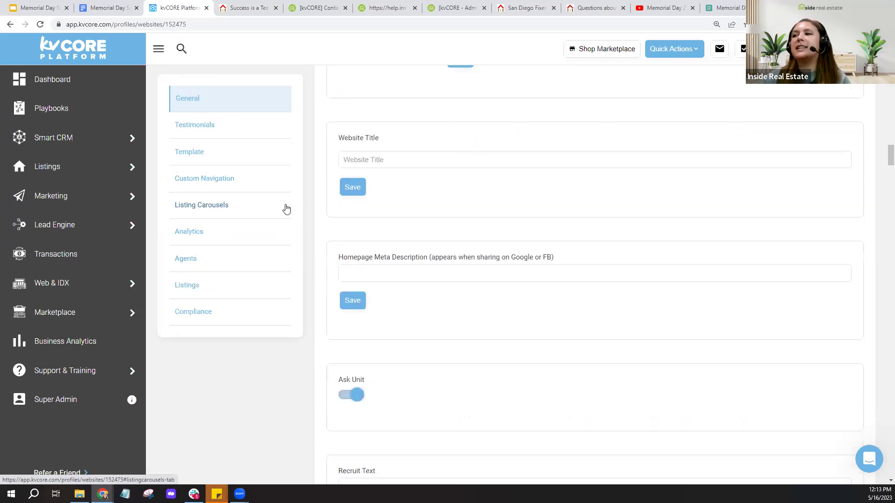
scroll(286, 209, "down", 2)
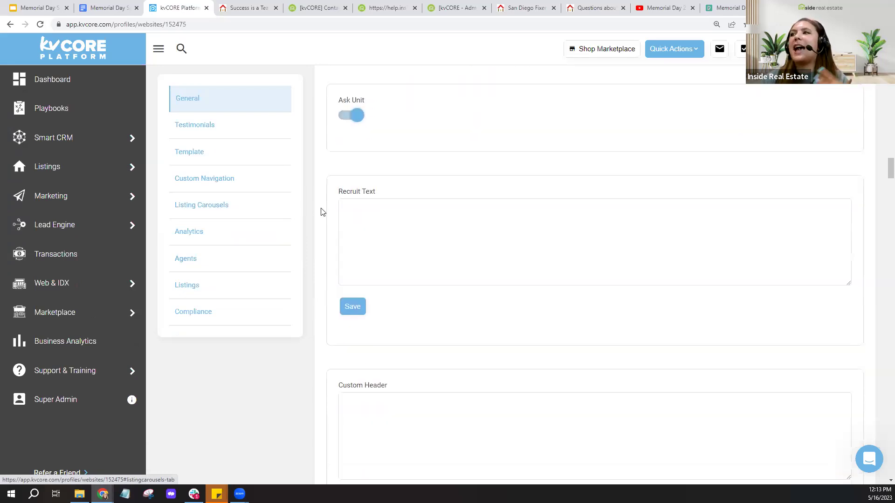
scroll(318, 214, "down", 1)
scroll(319, 215, "down", 8)
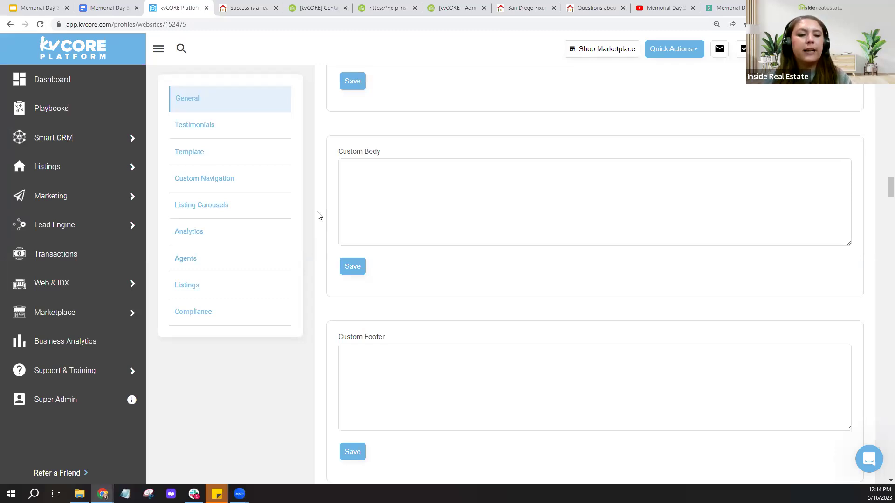
key("ctrl+f")
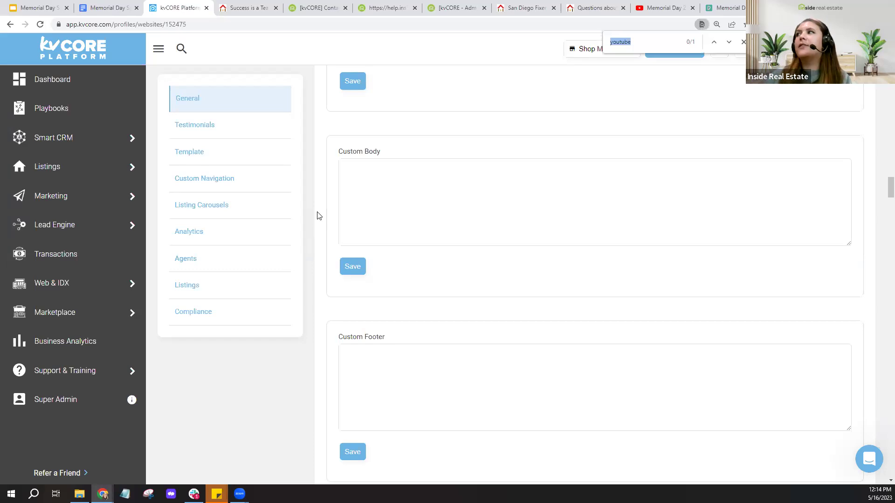
left_click(635, 42)
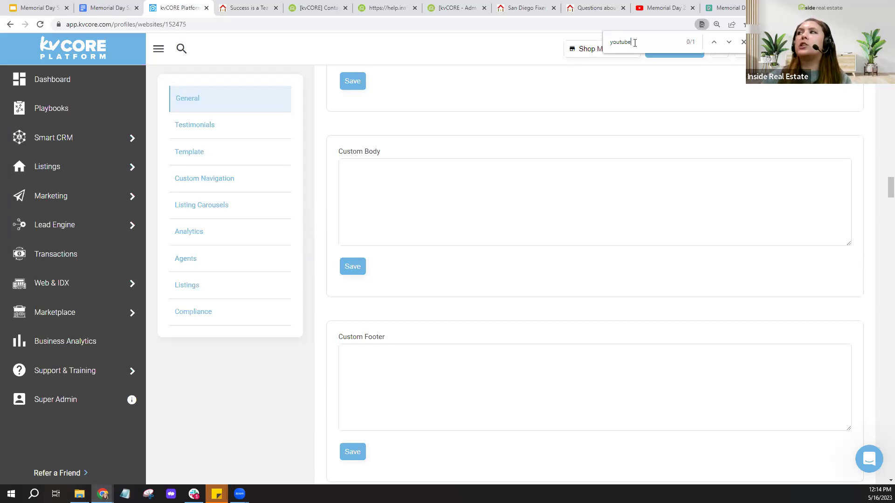
left_click(729, 42)
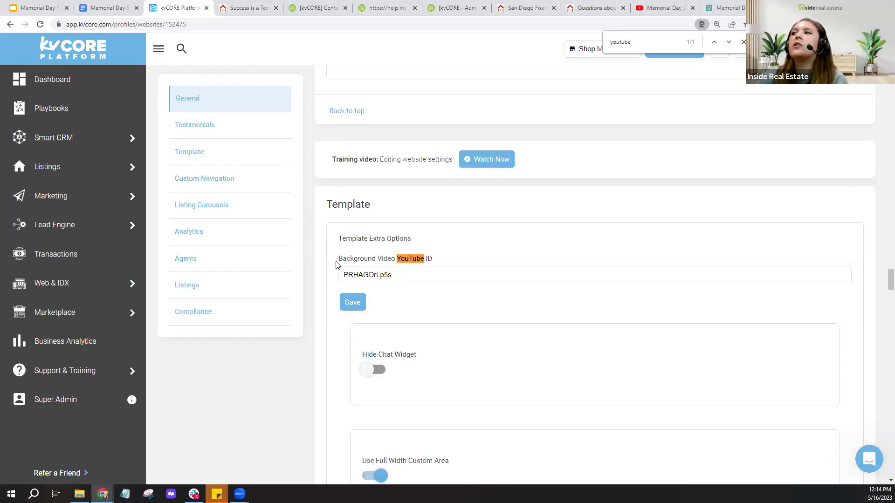
left_click_drag(336, 265, 442, 265)
left_click(443, 265)
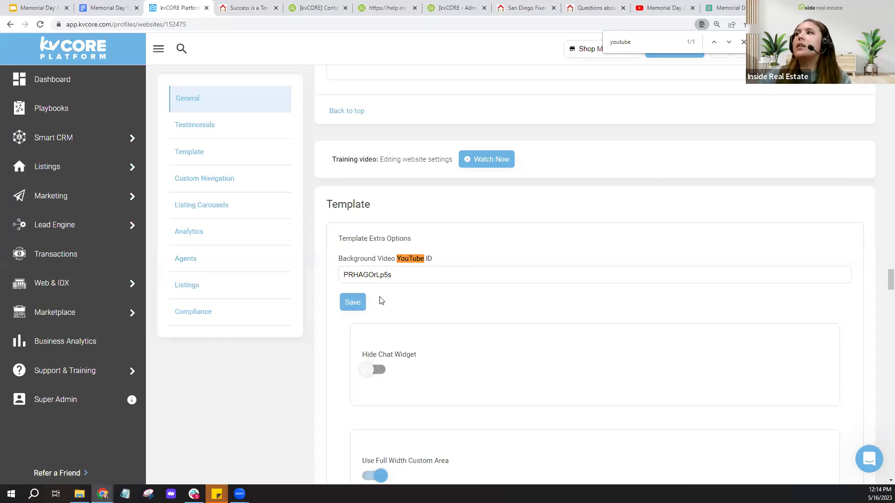
- Switch to the Memorial Day flag video on YouTube and copy the video ID PRHAGOrLp5s from its share link
left_click(653, 8)
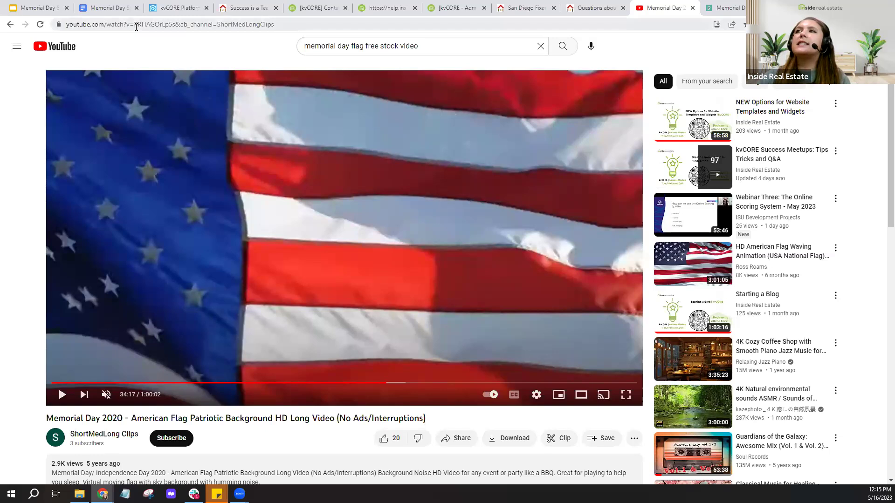
left_click_drag(135, 25, 177, 27)
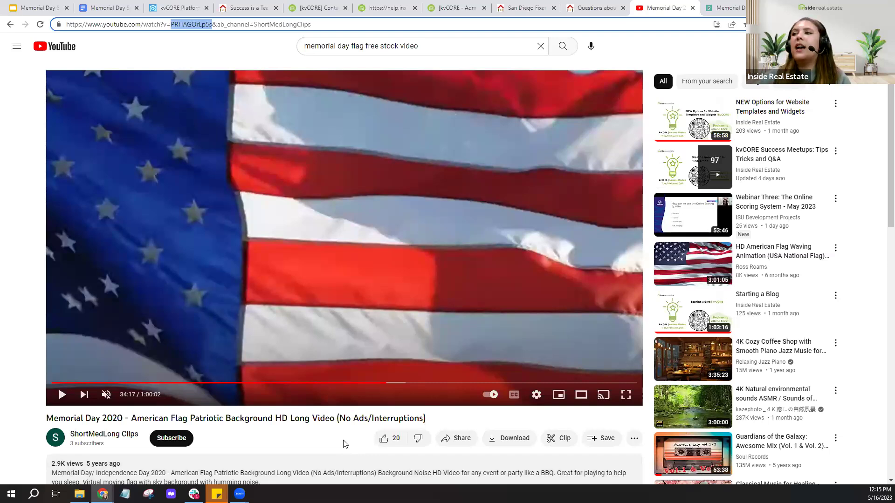
left_click(461, 446)
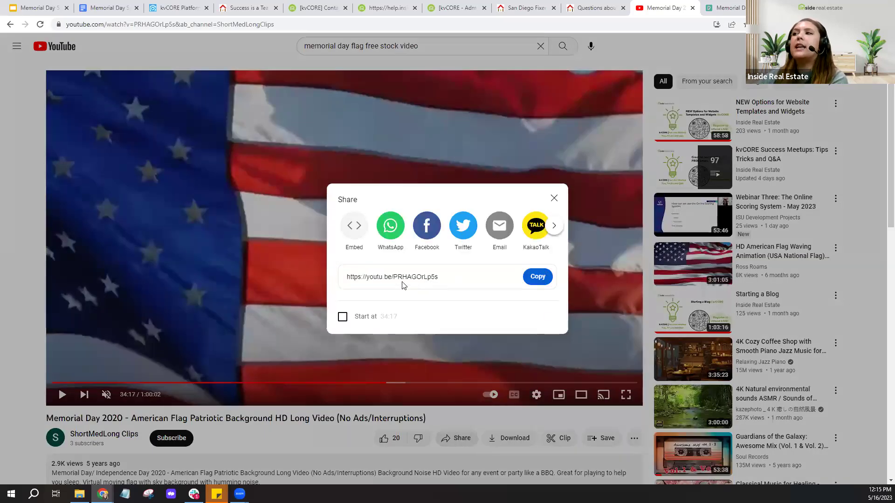
double_click(451, 277)
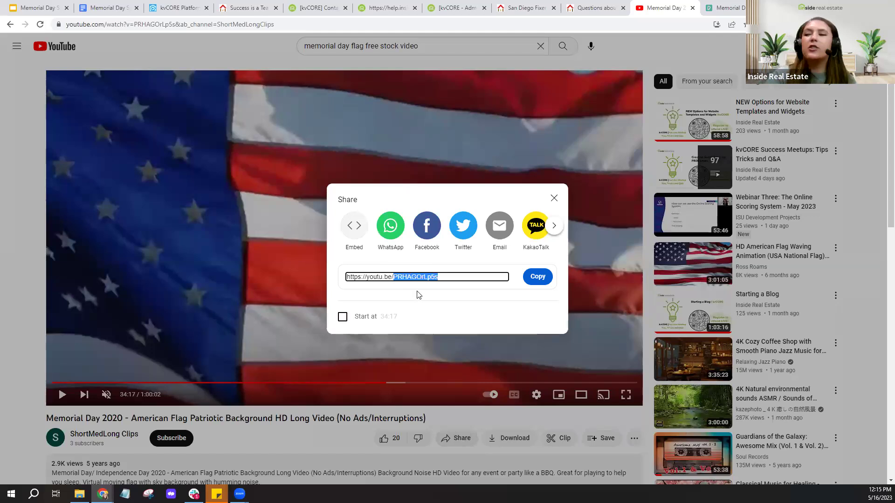
key("ctrl+plus")
key("ctrl+plus")
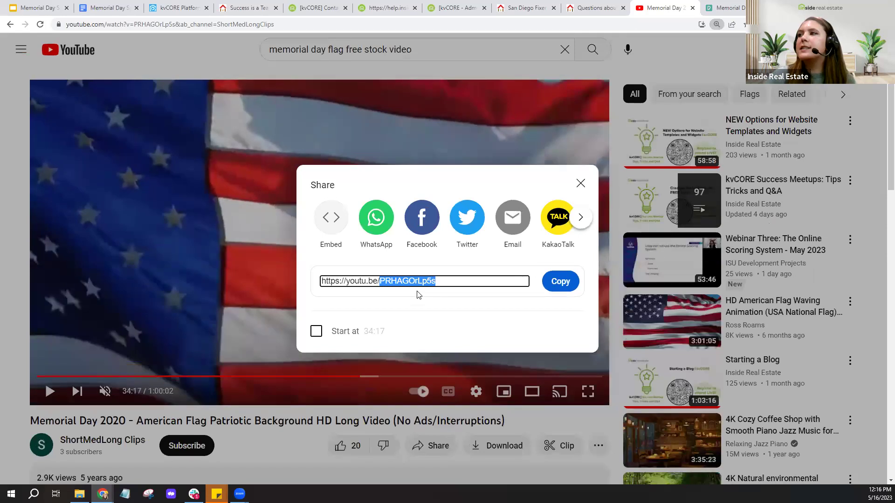
right_click(420, 285)
left_click(435, 293)
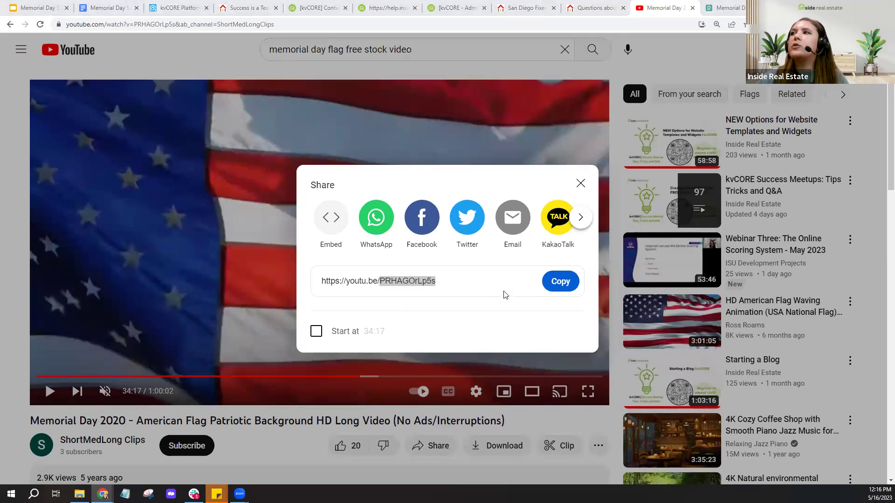
- Save PRHAGOrLp5s as the Background Video YouTube ID in kvCORE and view the video background on the live agent website
left_click(176, 9)
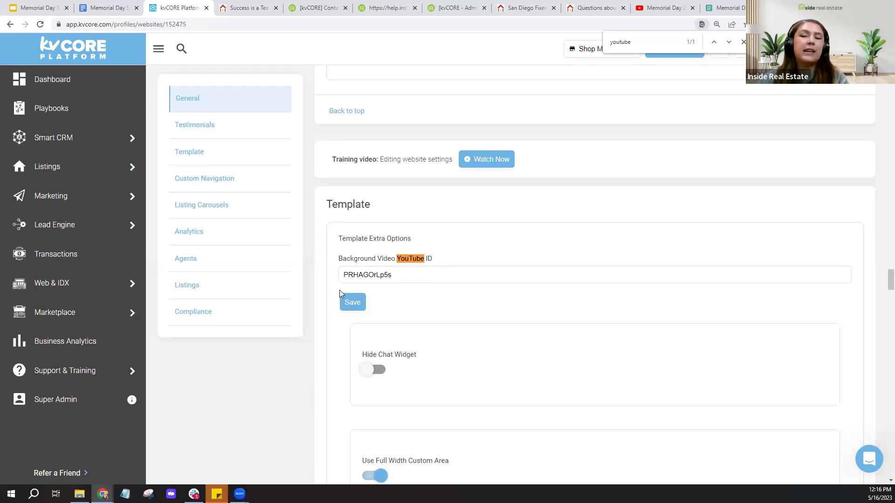
left_click(352, 307)
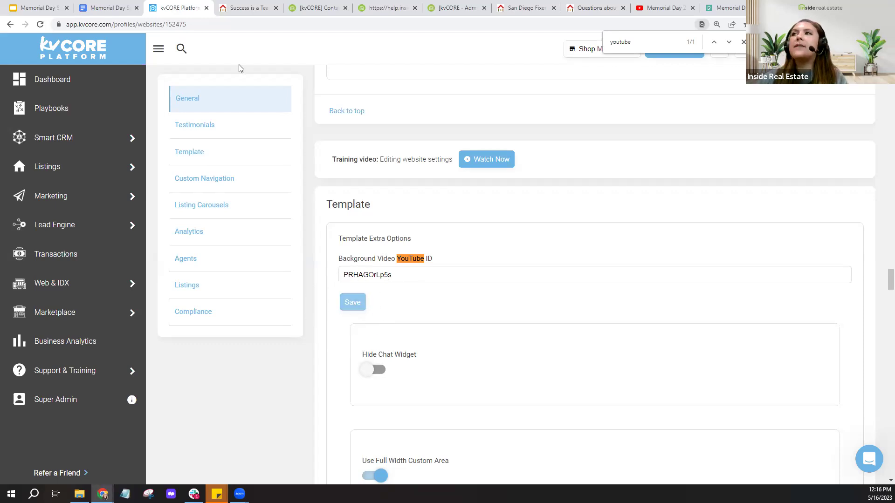
left_click(245, 9)
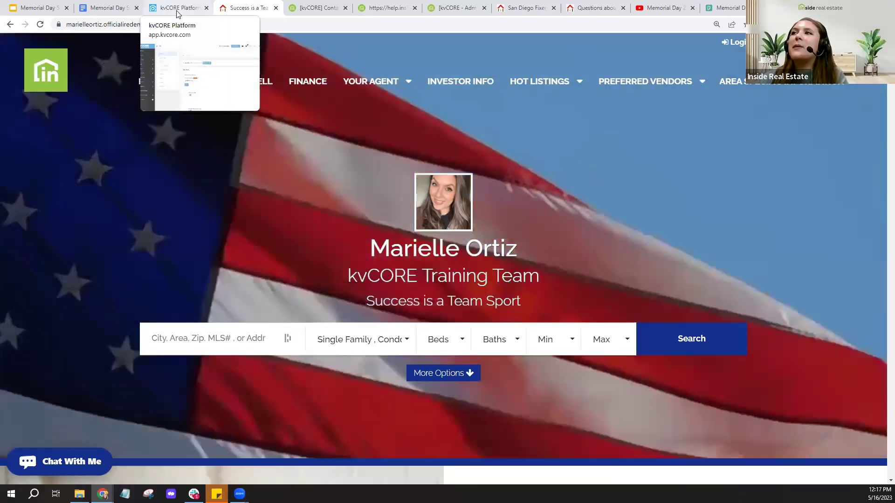
- Return to kvCORE's website settings, view the support chat's help options and close the chat
left_click(177, 13)
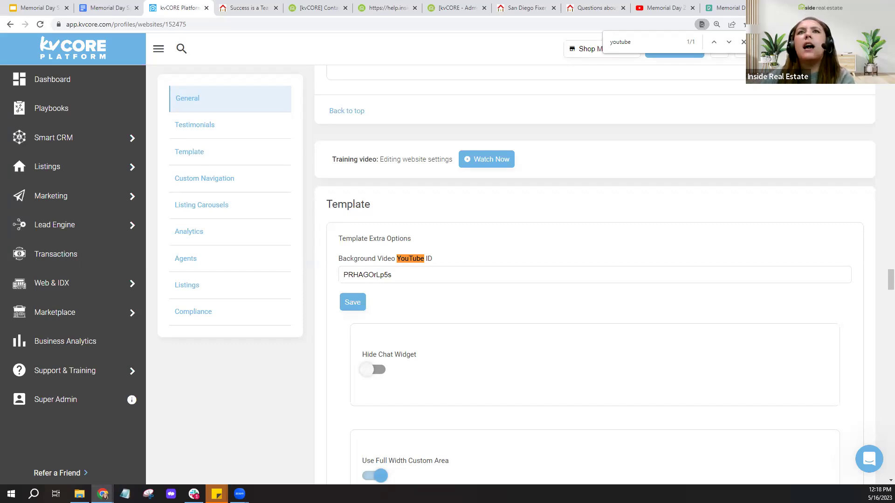
left_click(870, 456)
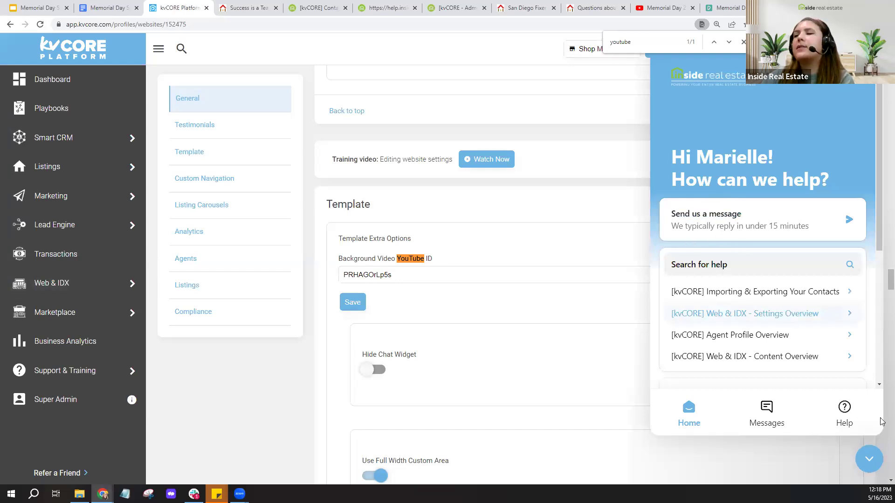
left_click(870, 461)
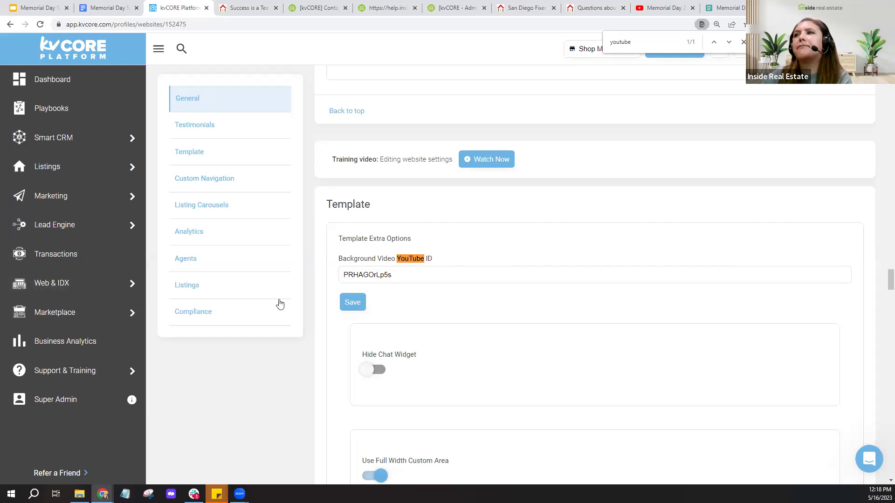
- Open the Smart Campaigns page from kvCORE's Marketing area
mouse_move(52, 136)
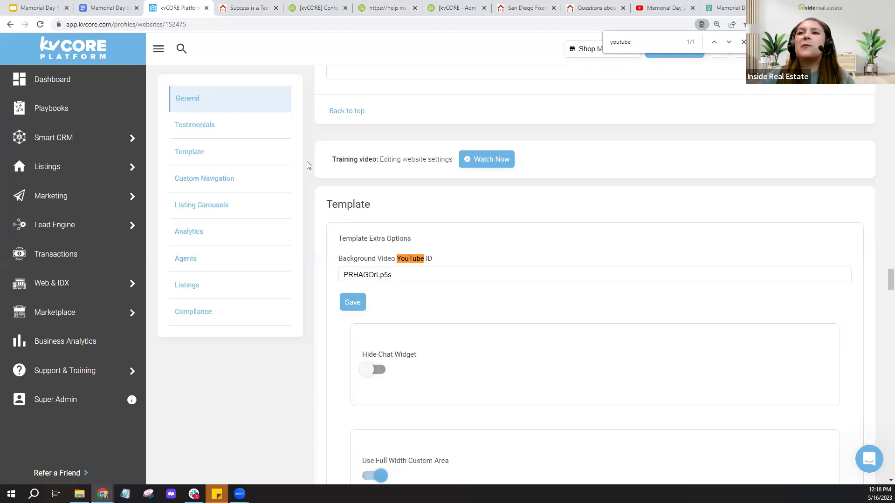
mouse_move(110, 202)
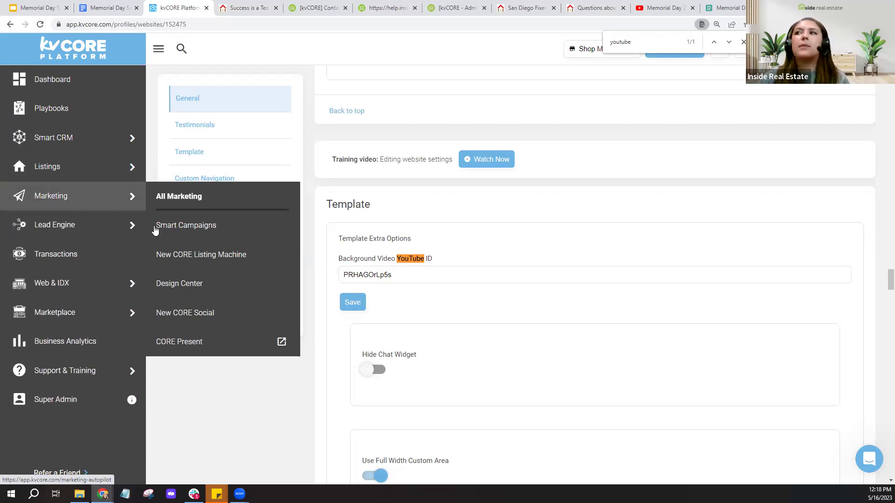
left_click(193, 237)
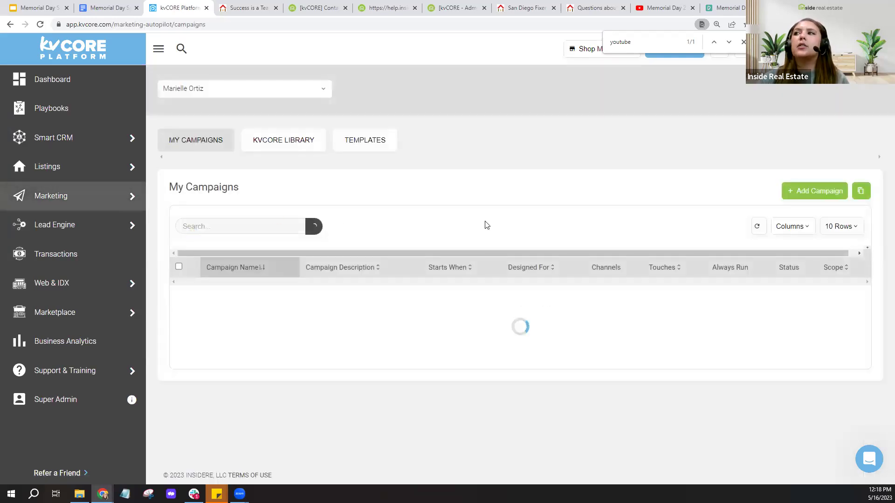
- Switch to the Memorial Day handout in Google Docs and copy the Smart Campaign sharing token
left_click(120, 9)
left_click_drag(404, 277, 588, 278)
left_click(588, 278)
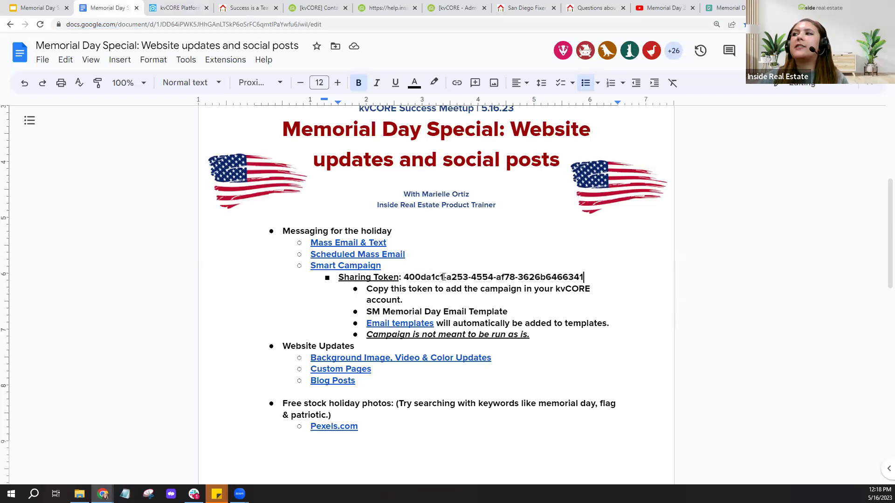
left_click_drag(403, 277, 586, 278)
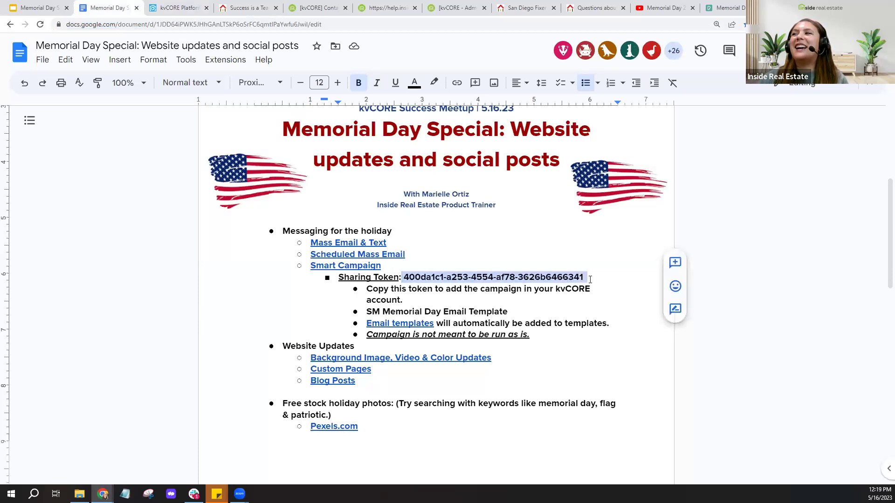
right_click(531, 277)
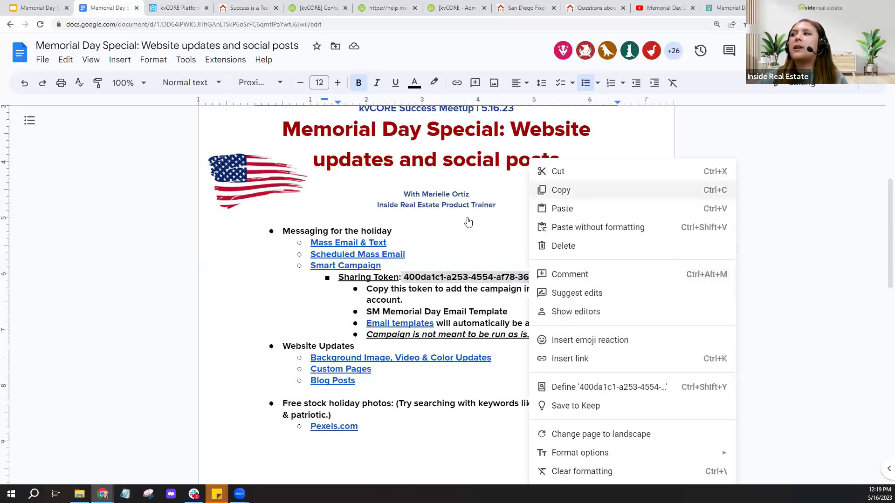
left_click(548, 190)
- Return to kvCORE's My Campaigns list and close the in-page search for "youtube"
left_click(177, 8)
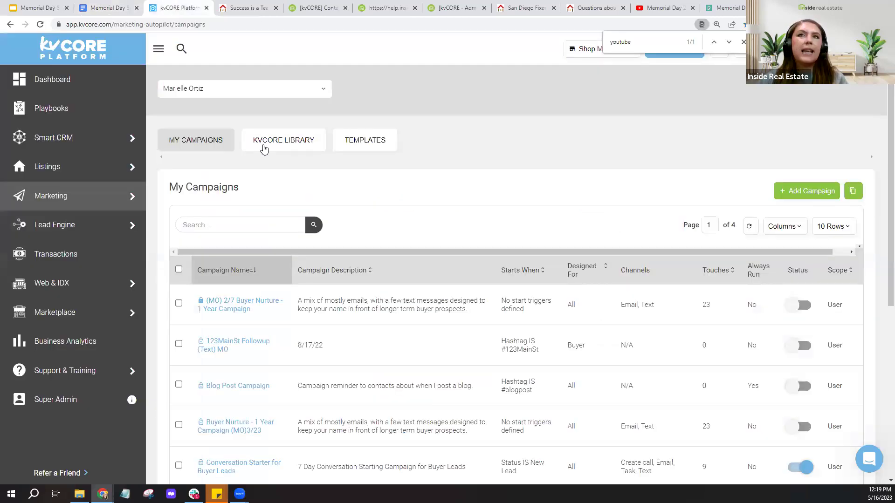
left_click(199, 146)
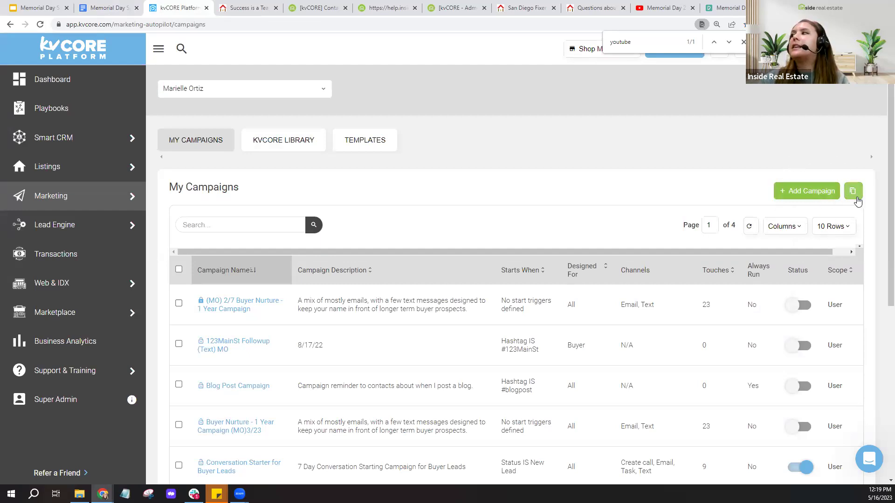
left_click(743, 42)
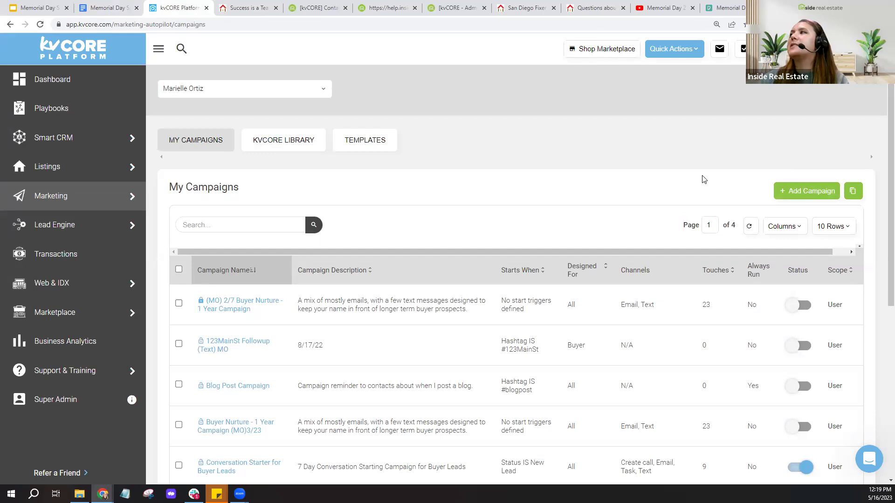
- Clone the shared Smart Campaign into My Campaigns by pasting its campaign token and approving the copy
left_click(852, 198)
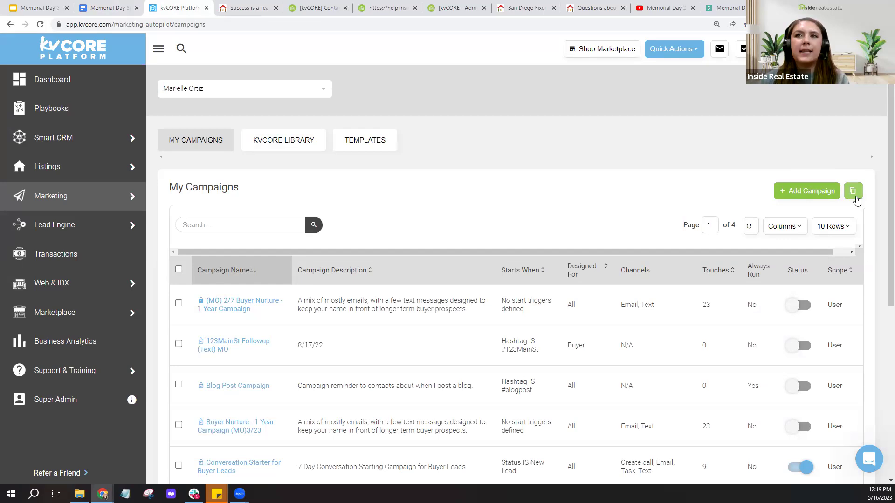
left_click(854, 198)
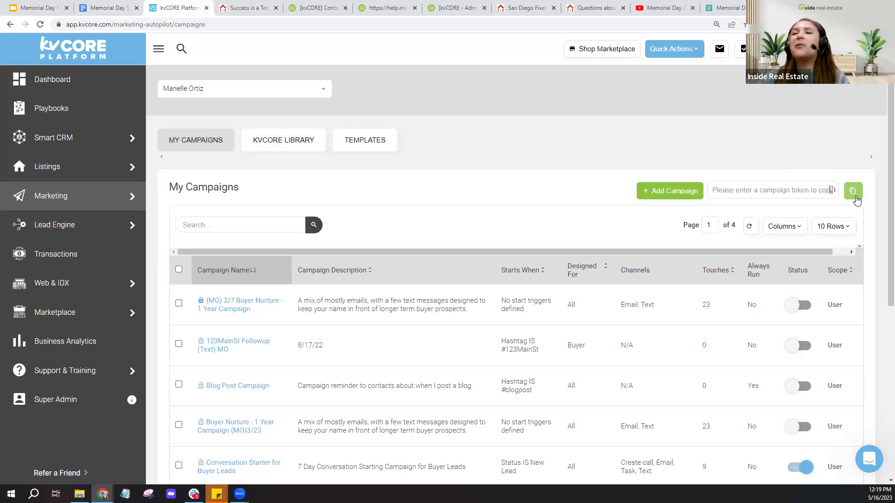
right_click(737, 192)
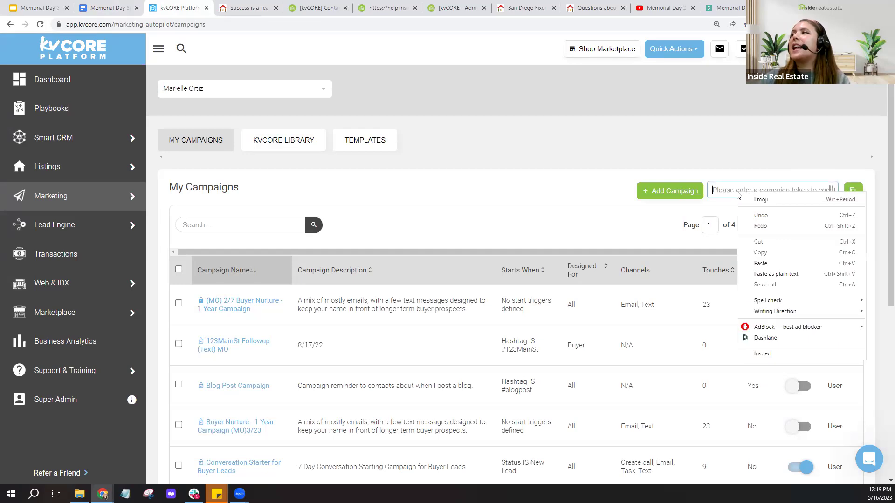
left_click(765, 266)
left_click(821, 206)
left_click(853, 191)
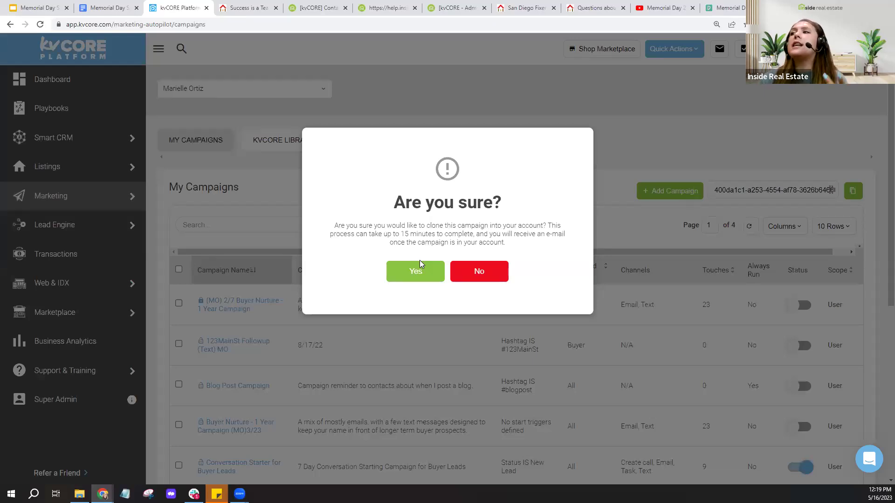
left_click(421, 272)
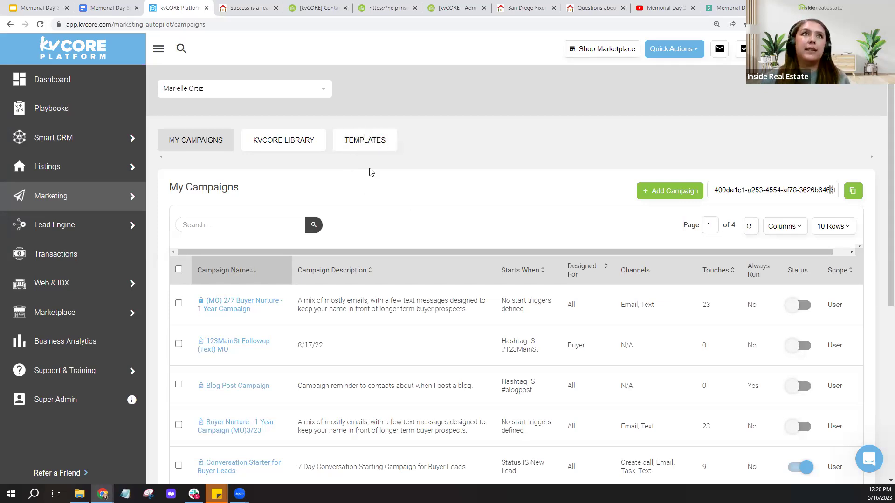
- Open the campaign Templates, check the name "SM Memorial Day Email Template" in the Google Docs handout, and return to kvCORE
left_click(365, 144)
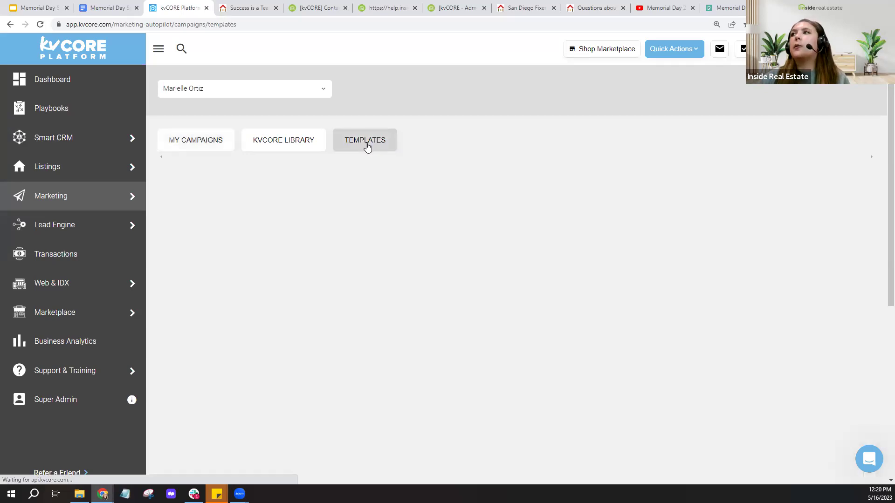
left_click(111, 11)
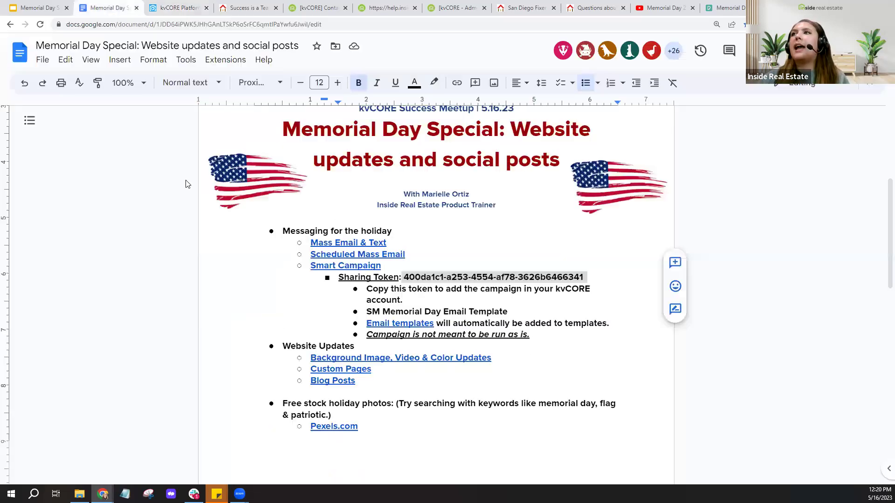
left_click(369, 321)
left_click_drag(367, 311, 512, 311)
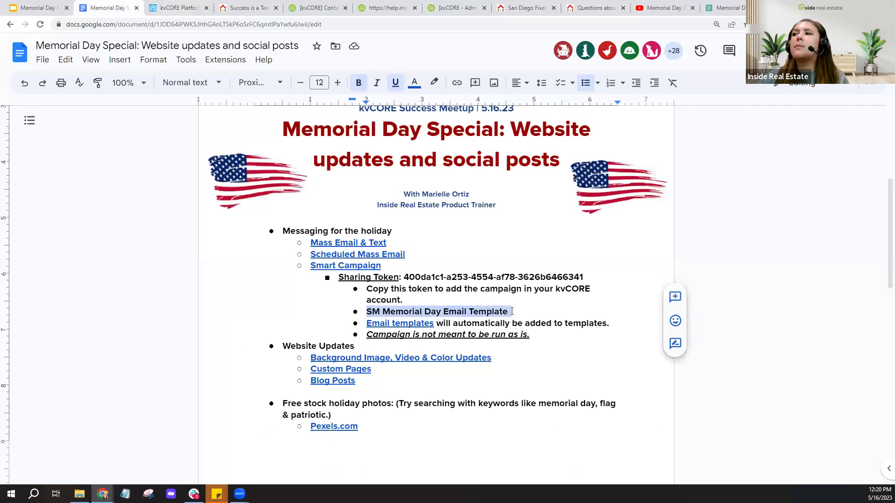
left_click(175, 11)
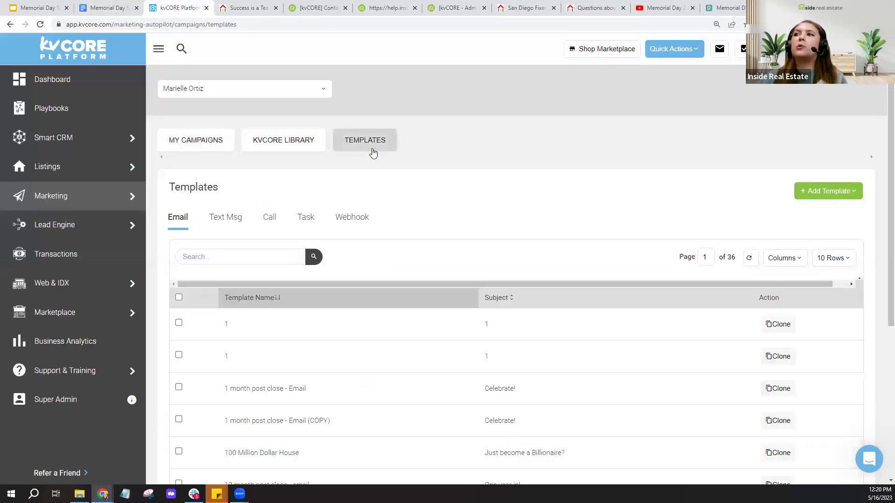
- Search the email templates for "SM" and locate the SM Memorial Day Email Template
left_click(176, 229)
left_click(236, 257)
type("SM")
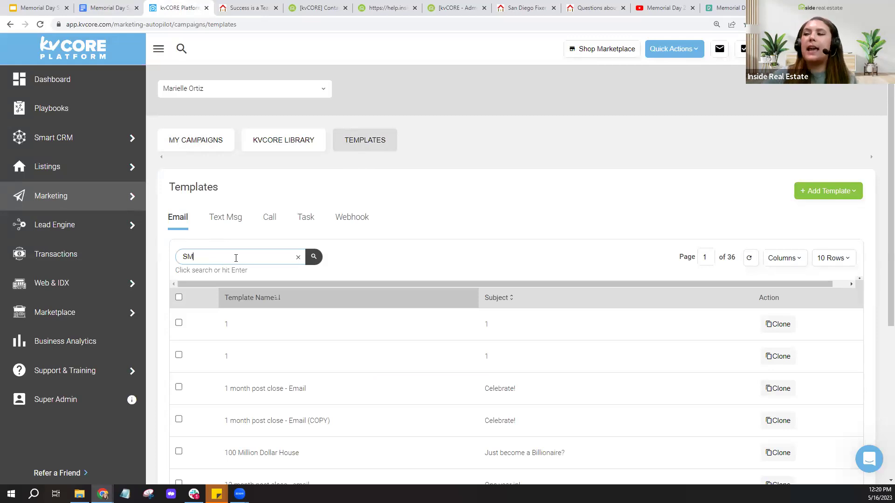
left_click(312, 261)
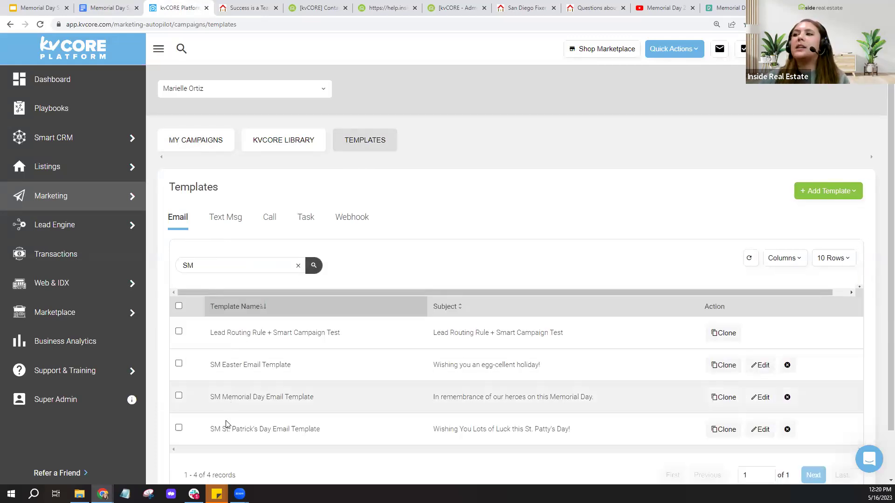
left_click_drag(209, 403, 333, 402)
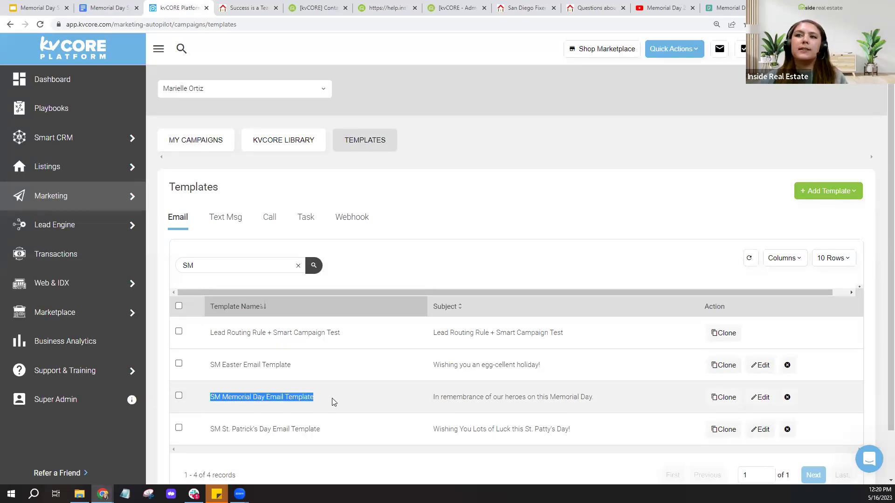
left_click(333, 402)
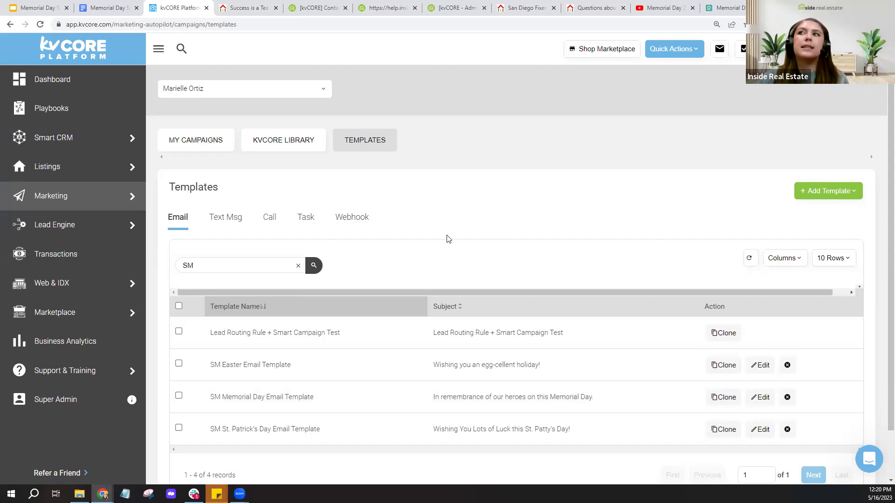
- Select all contacts on the first page of the Smart CRM and view the available contact filters
left_click(100, 142)
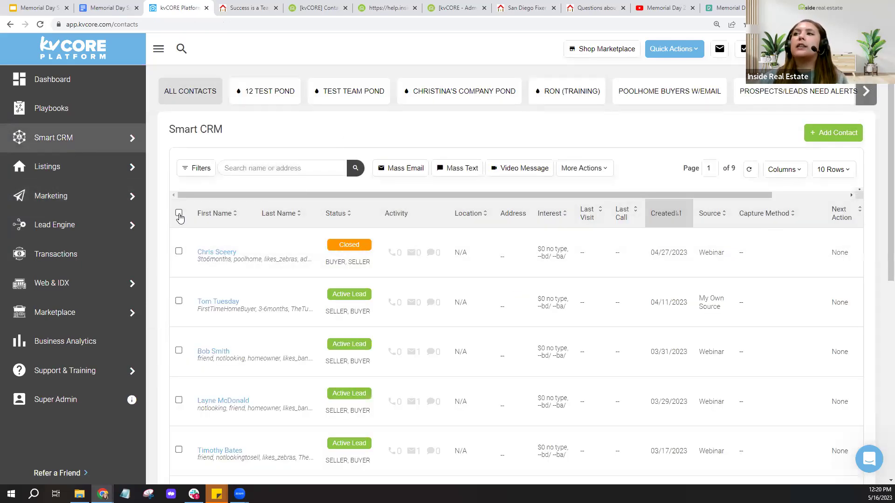
left_click(179, 214)
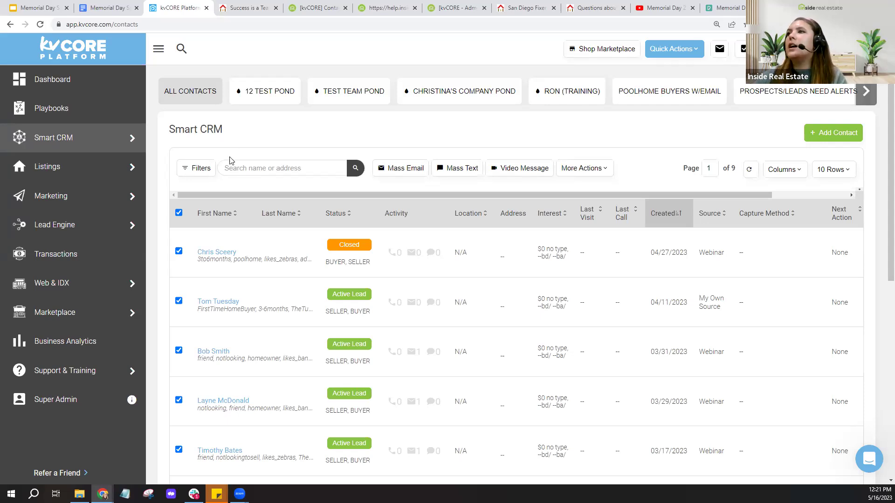
left_click(189, 169)
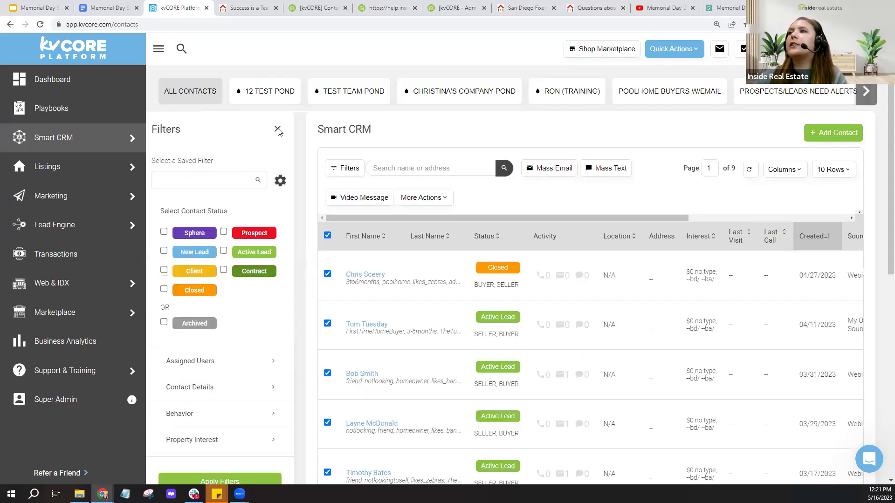
left_click(277, 129)
- Search the Smart CRM for the trainer's own contact by first name and open that contact's record
left_click(264, 169)
type("marielle")
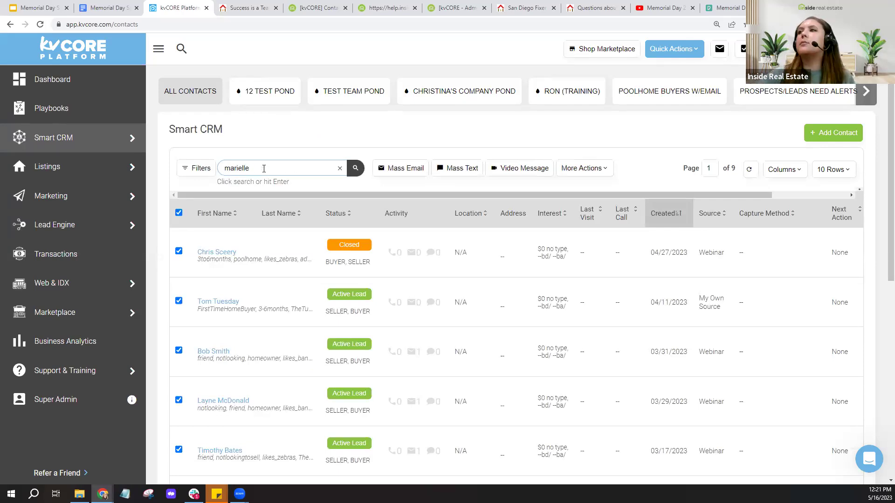
key("Return")
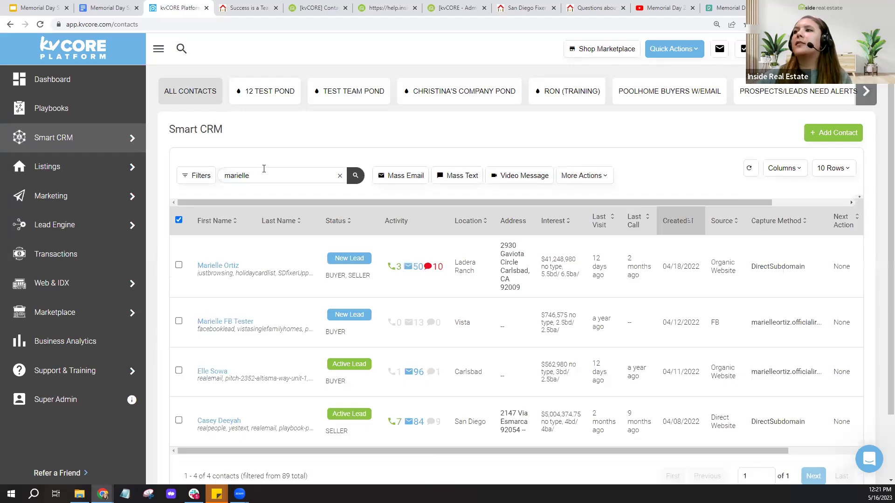
left_click(219, 274)
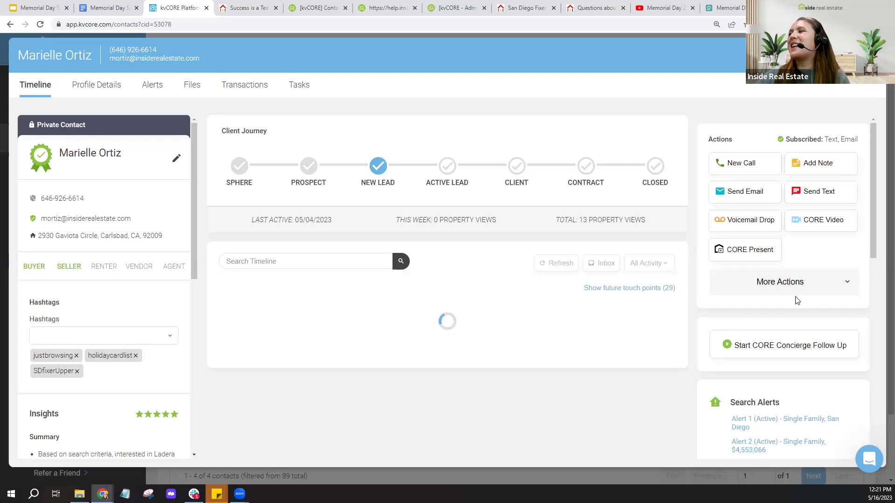
- Check the contact's active campaigns, then show the future touch points and review the scheduled calls, texts and emails in the timeline
scroll(793, 289, "down", 5)
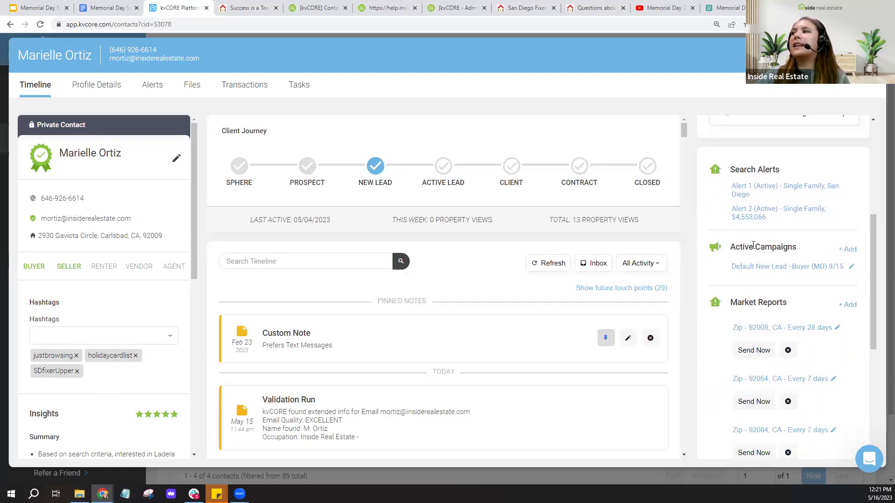
left_click(621, 289)
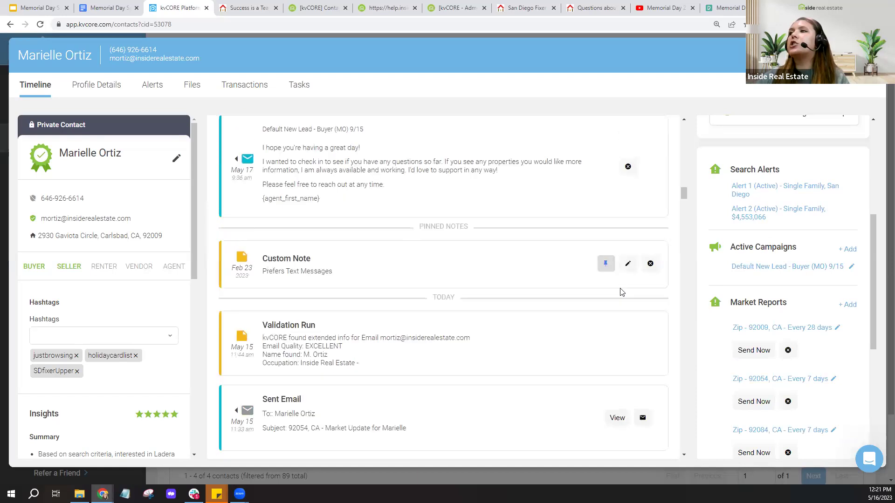
scroll(473, 238, "up", 3)
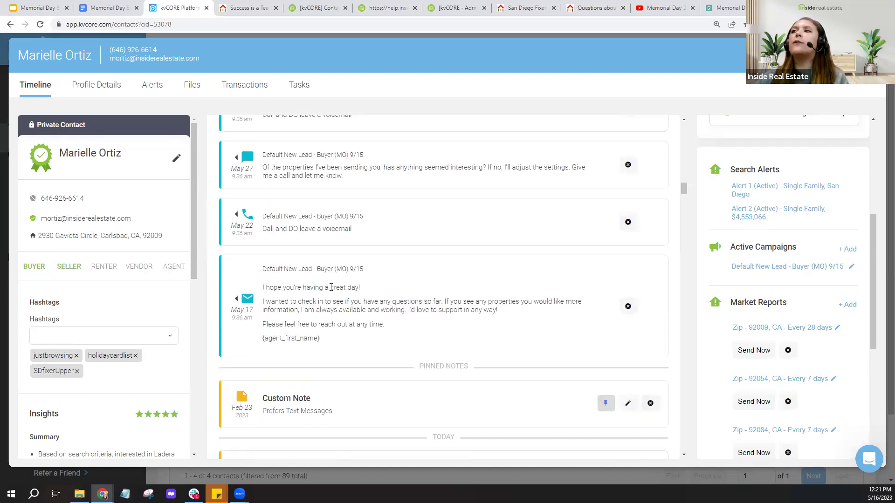
scroll(433, 275, "up", 4)
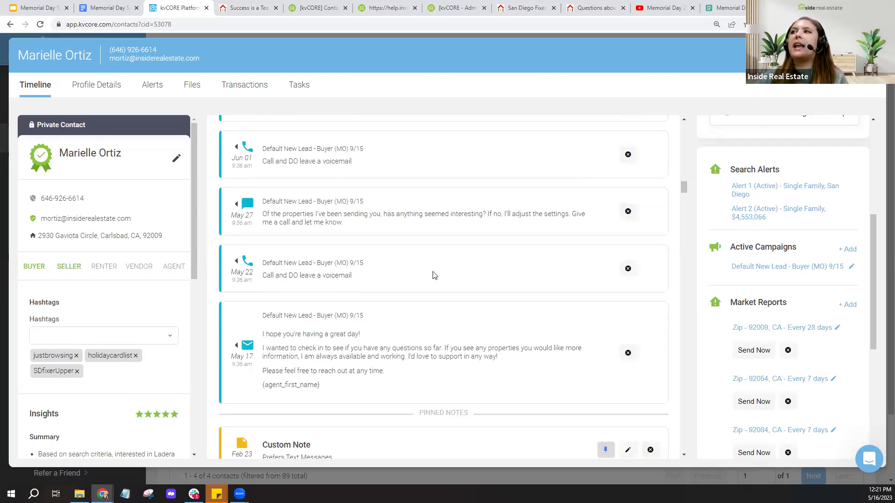
scroll(432, 275, "up", 10)
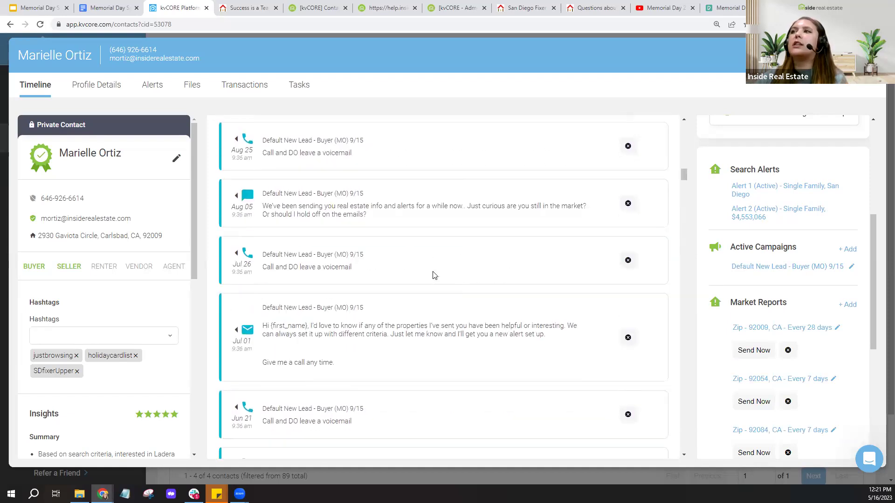
scroll(432, 275, "up", 3)
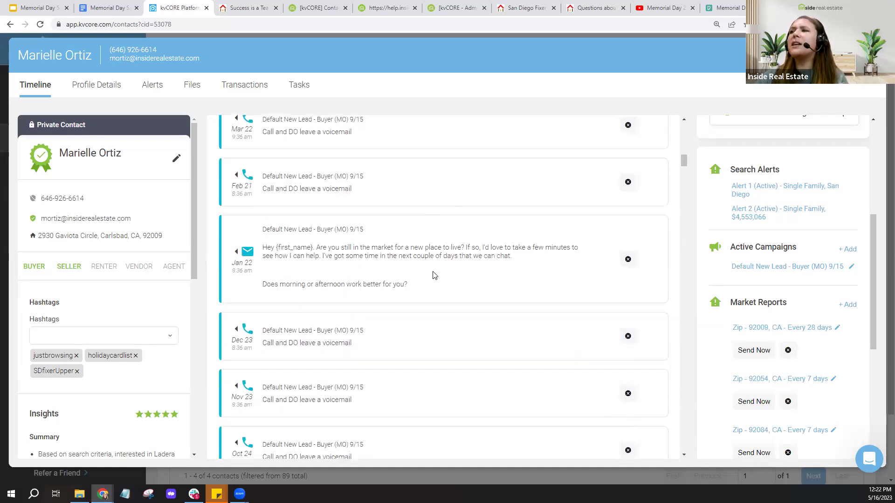
scroll(433, 275, "up", 6)
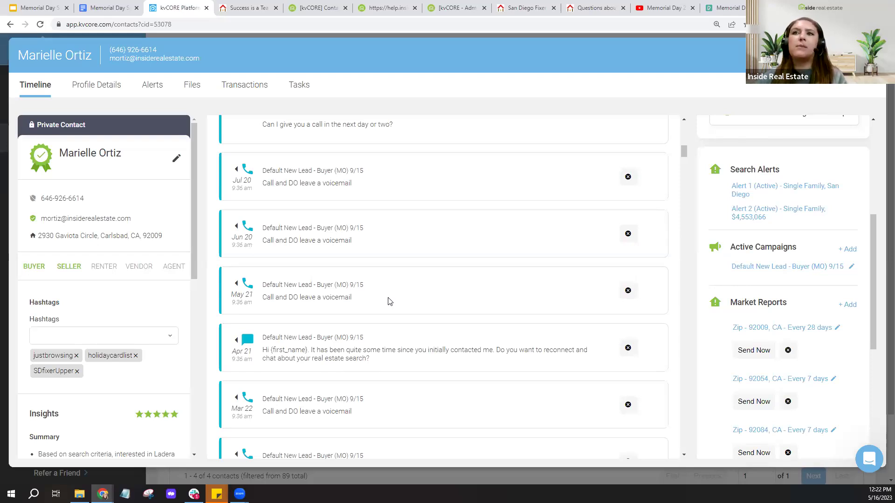
- Replace the contact's active campaign Default New Lead - Buyer (MO) 9/15 with the Default Active Buyer campaign
left_click(851, 267)
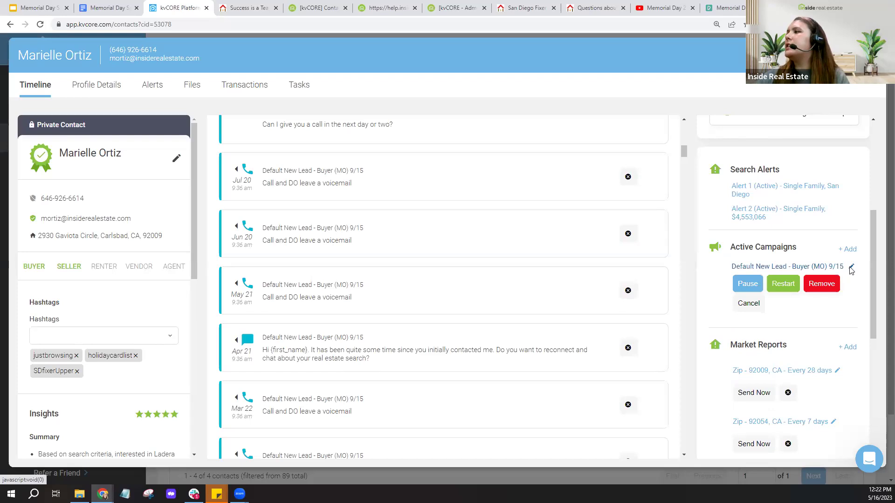
left_click(821, 283)
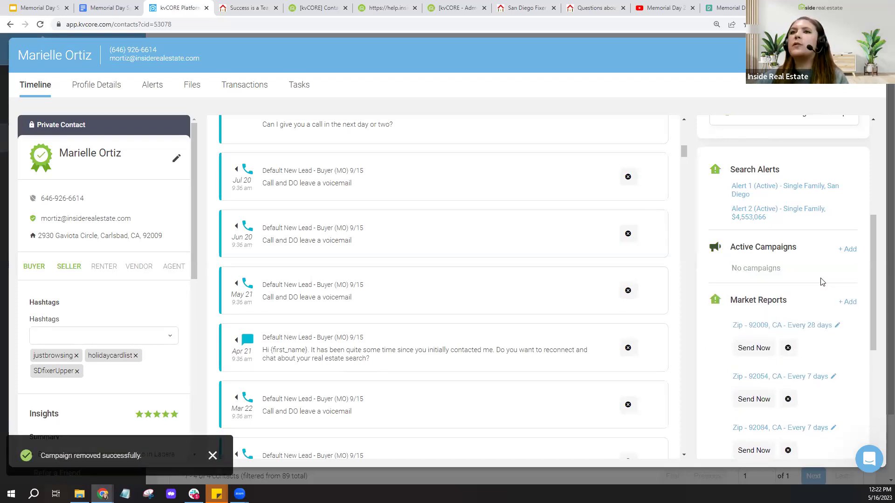
left_click(849, 250)
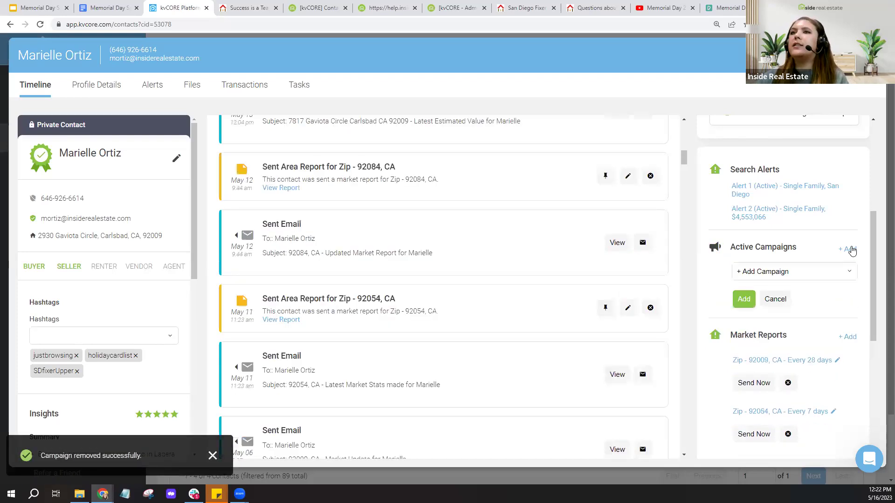
left_click(783, 279)
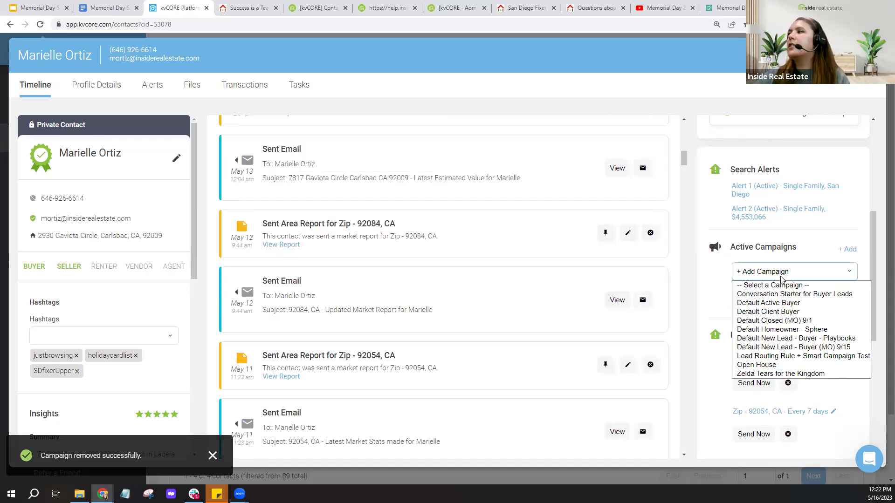
left_click(783, 304)
left_click(743, 299)
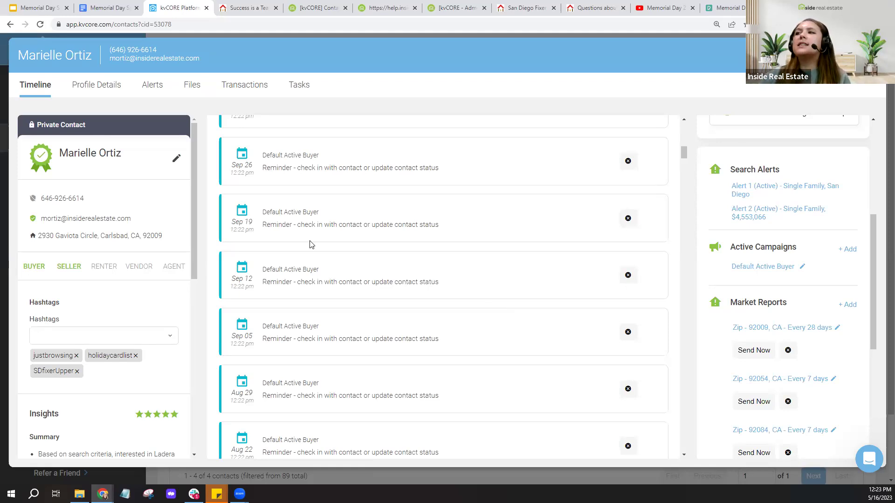
- Review the Default Active Buyer reminders in the contact's timeline and close the contact record
scroll(485, 278, "down", 10)
scroll(484, 278, "down", 10)
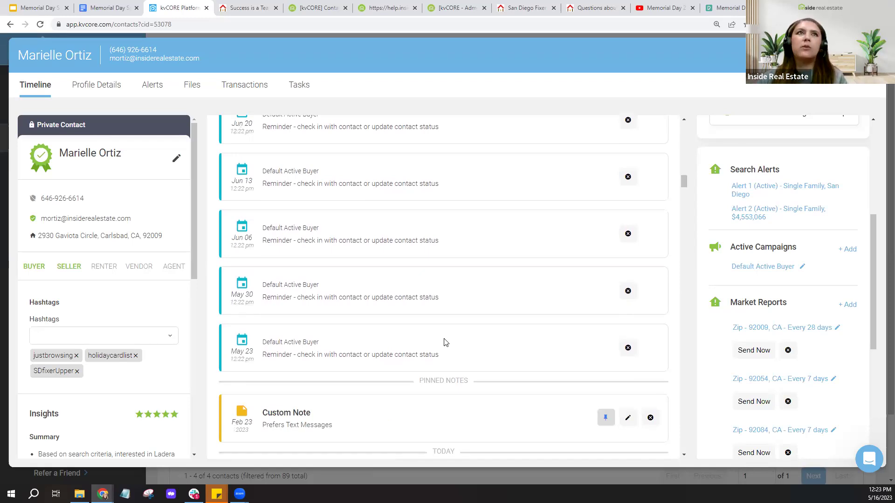
left_click(94, 168)
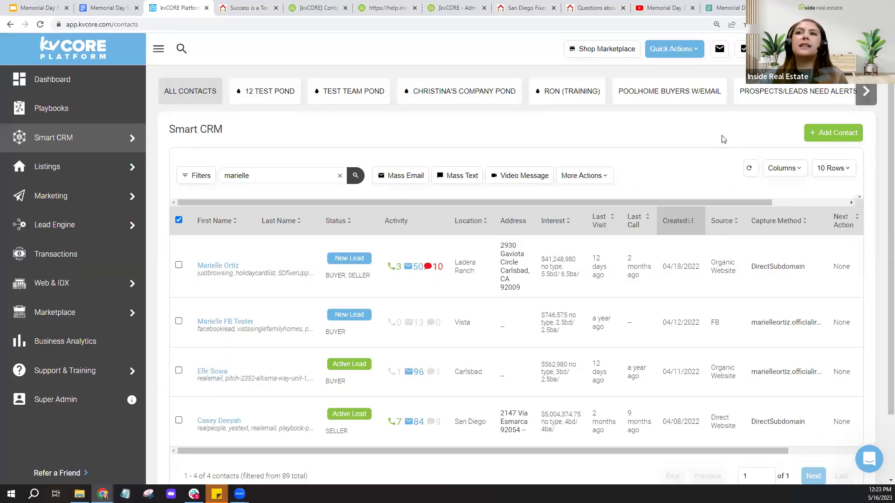
- Open the list of incomplete tasks and review the past-due call reminders and weekly check-ins
left_click(744, 60)
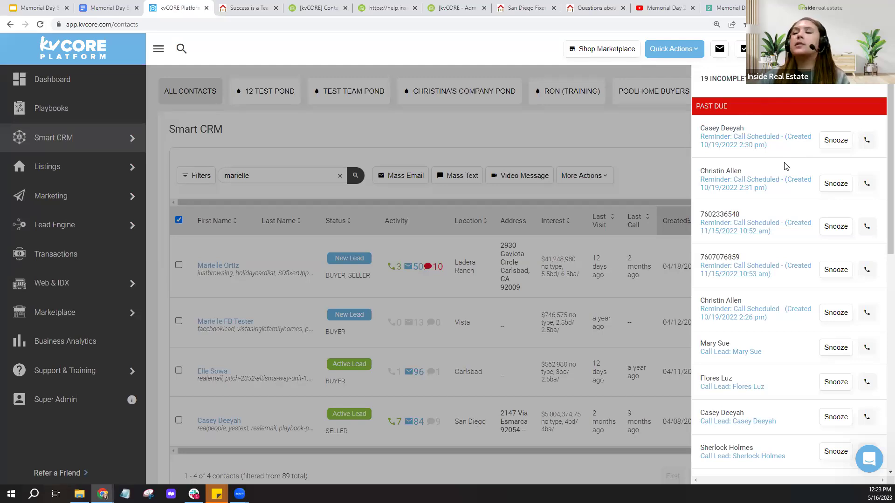
scroll(793, 182, "down", 1)
scroll(797, 191, "down", 2)
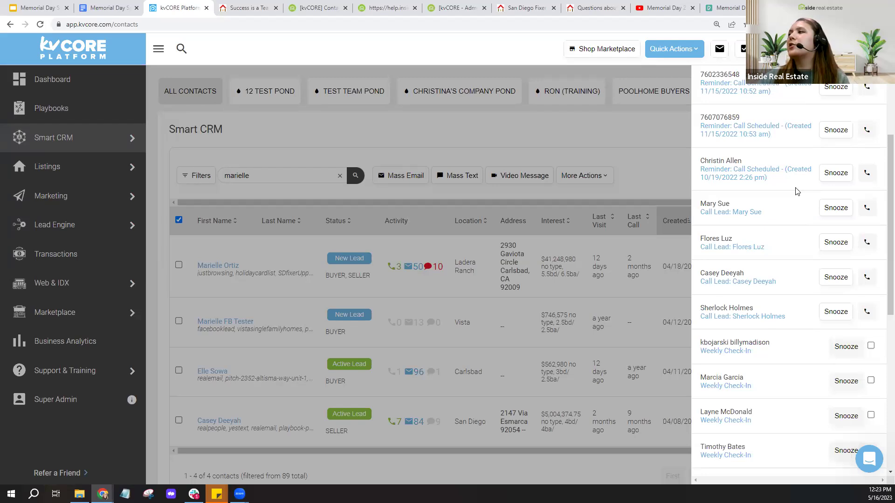
- Review the remaining call reminders and weekly check-ins in the incomplete task list, then close the list
scroll(792, 207, "down", 1)
scroll(792, 206, "down", 1)
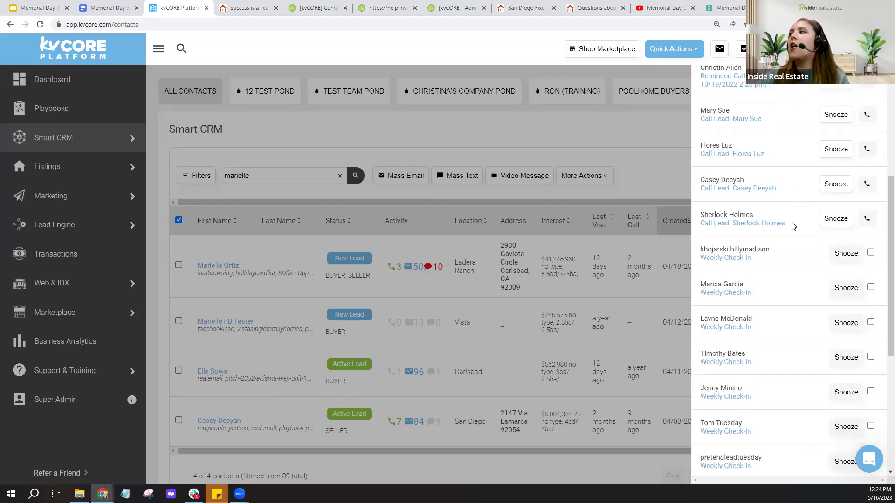
left_click(868, 227)
scroll(785, 231, "down", 2)
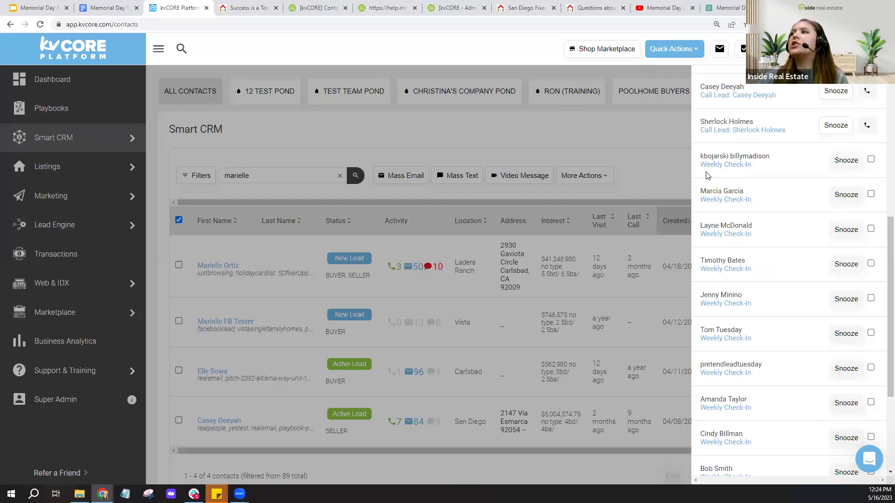
triple_click(800, 156)
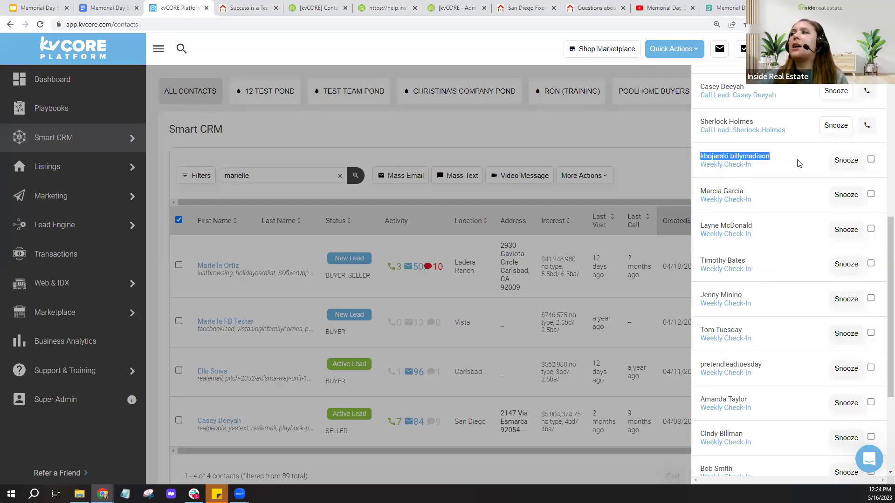
left_click(641, 155)
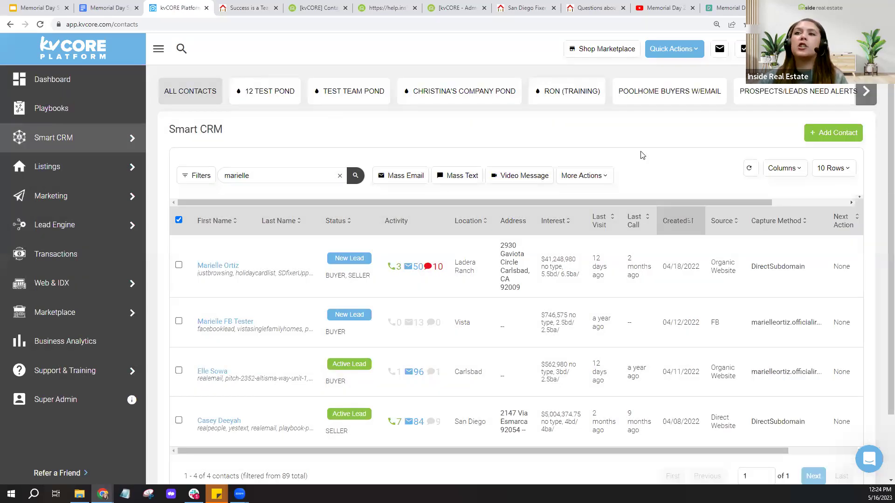
- Go to the dashboard and show its scheduled calls and tasks
left_click(72, 80)
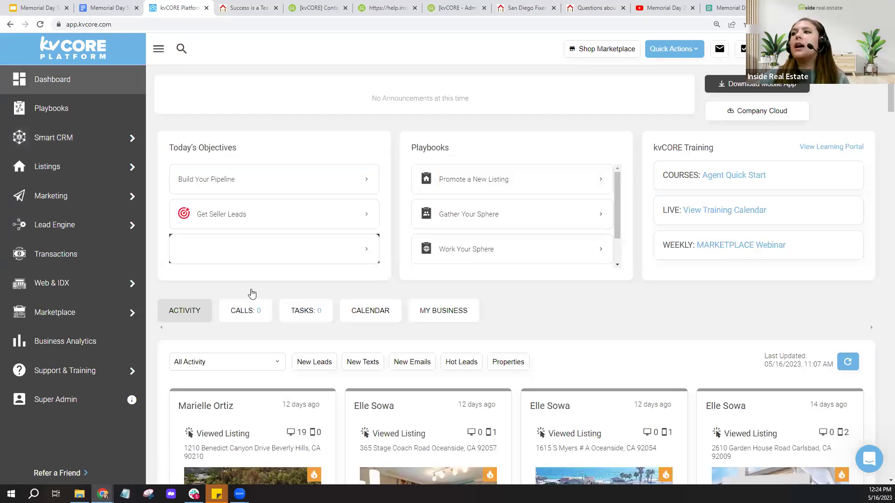
left_click(251, 409)
left_click(246, 313)
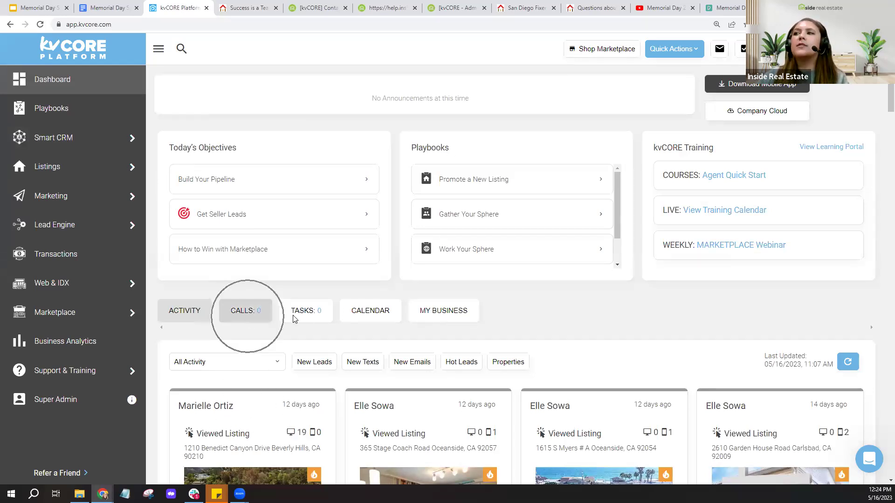
left_click(301, 316)
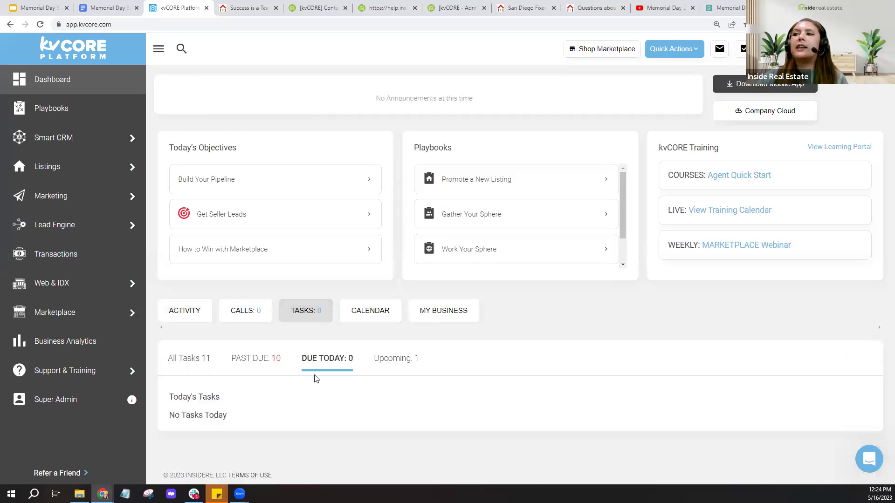
- Show the past-due tasks on the dashboard and review the contacts with overdue Weekly Check-In reminders
left_click(256, 362)
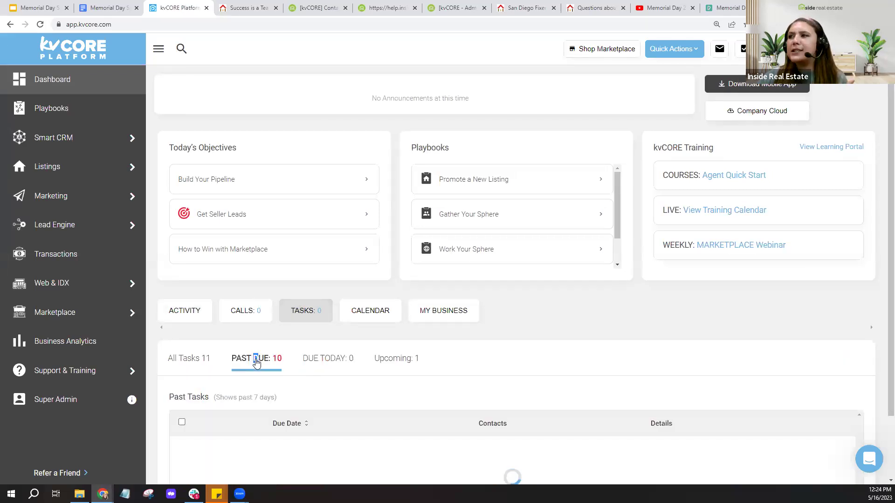
scroll(518, 355, "down", 4)
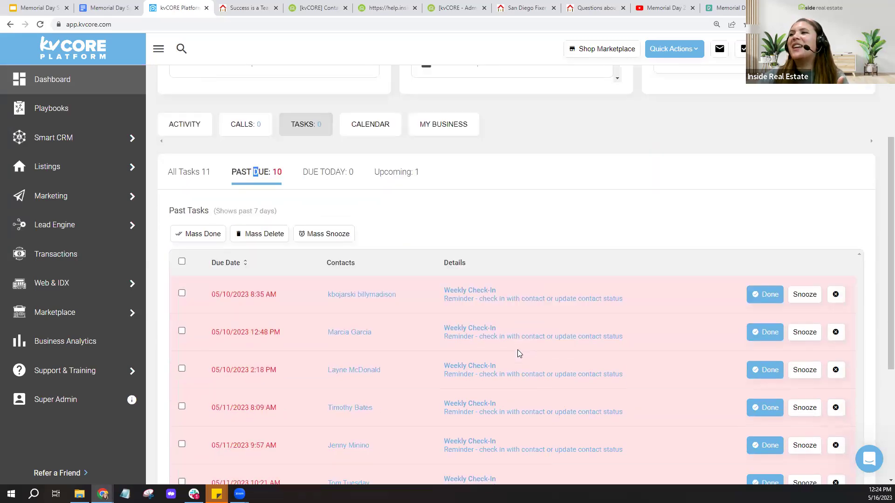
scroll(518, 354, "down", 1)
triple_click(409, 252)
left_click_drag(400, 285, 317, 288)
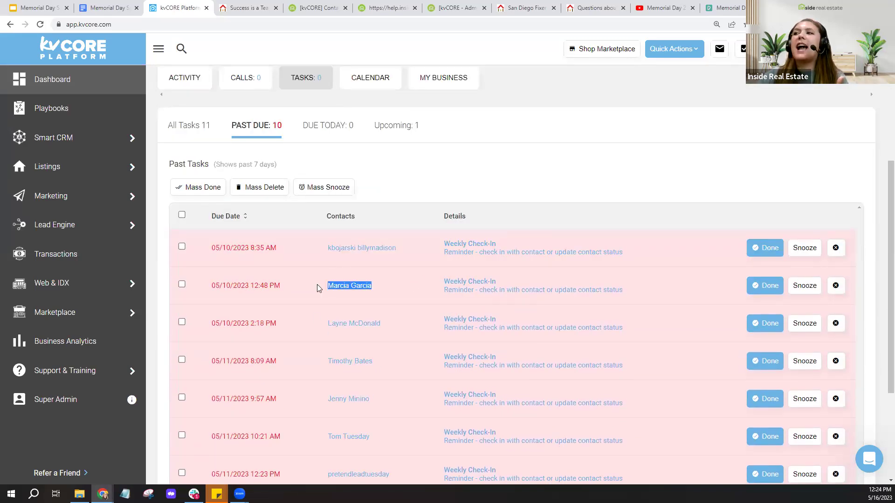
left_click_drag(314, 335, 405, 333)
left_click(421, 227)
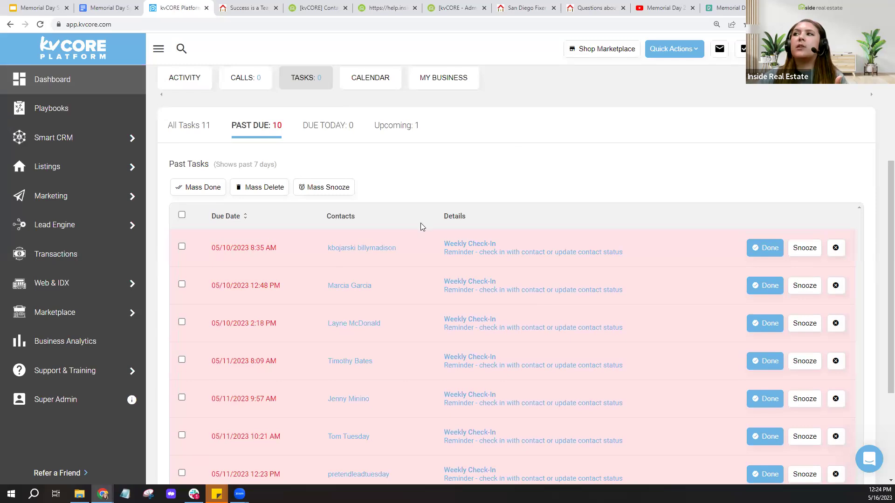
- Show the upcoming tasks on the dashboard and check the contact scheduled for a Weekly Check-In
left_click(391, 135)
triple_click(332, 434)
left_click(505, 319)
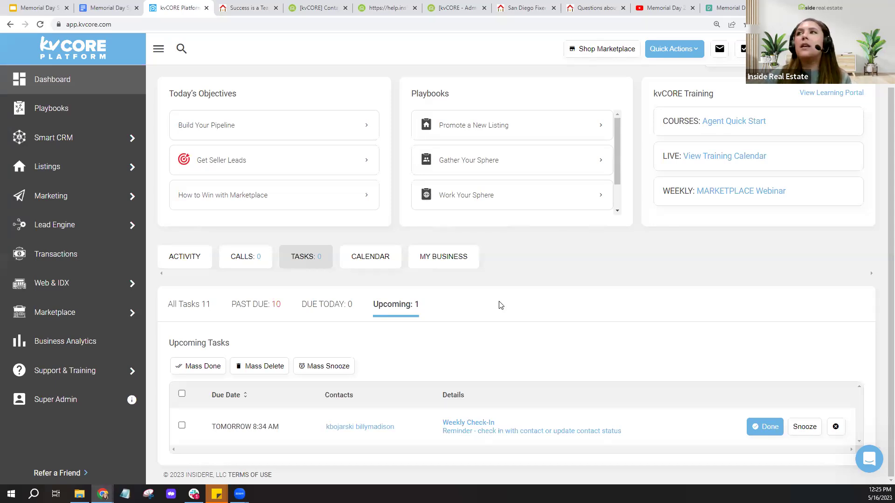
- Switch to the Memorial Day Special document in Google Docs and go to its Recording Link line
left_click(103, 9)
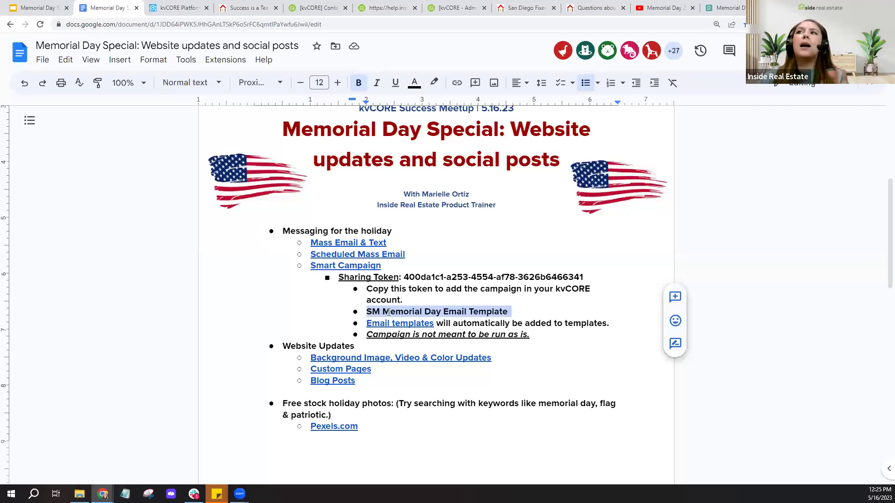
scroll(208, 275, "down", 7)
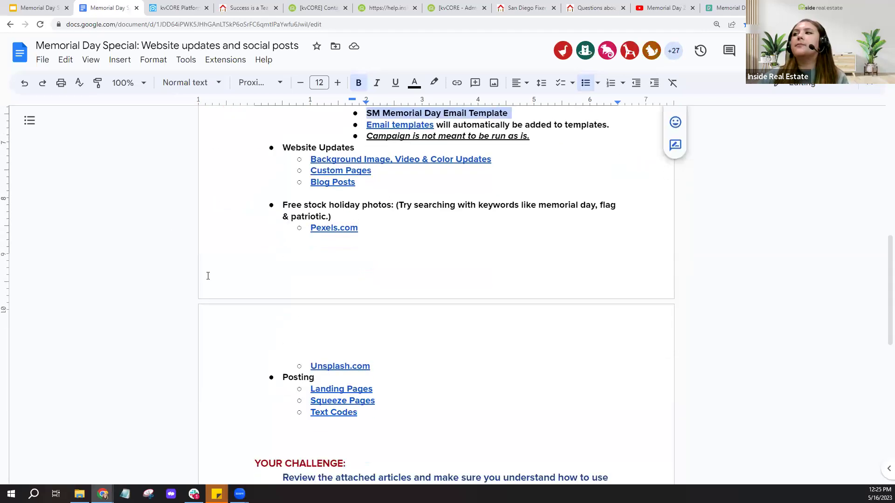
scroll(208, 276, "down", 6)
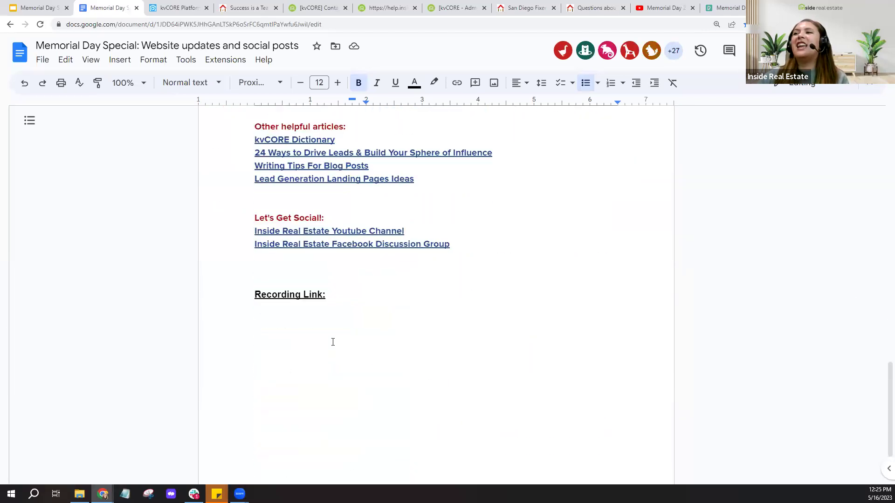
left_click(341, 298)
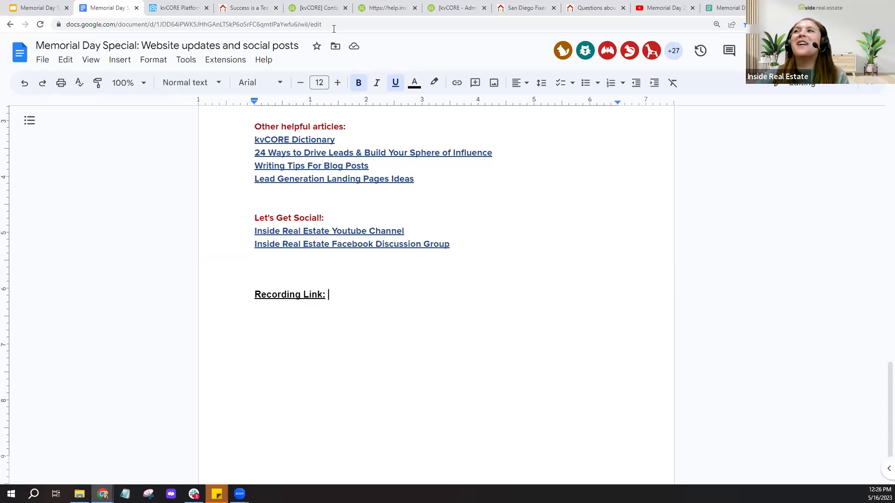
- Copy the web address of the Memorial Day Special document
left_click(298, 20)
right_click(297, 21)
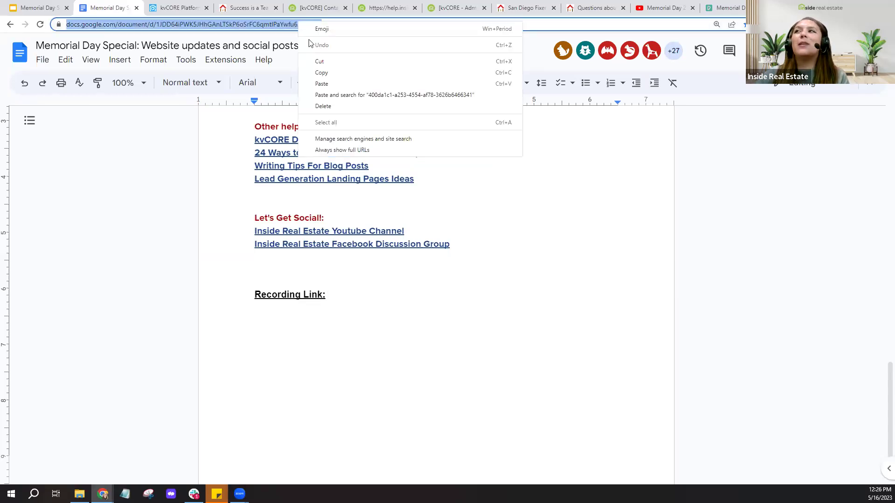
left_click(322, 73)
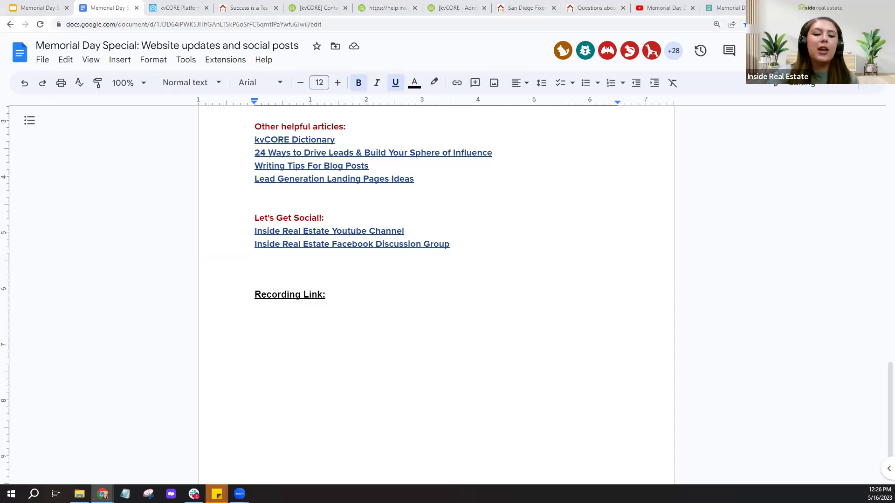